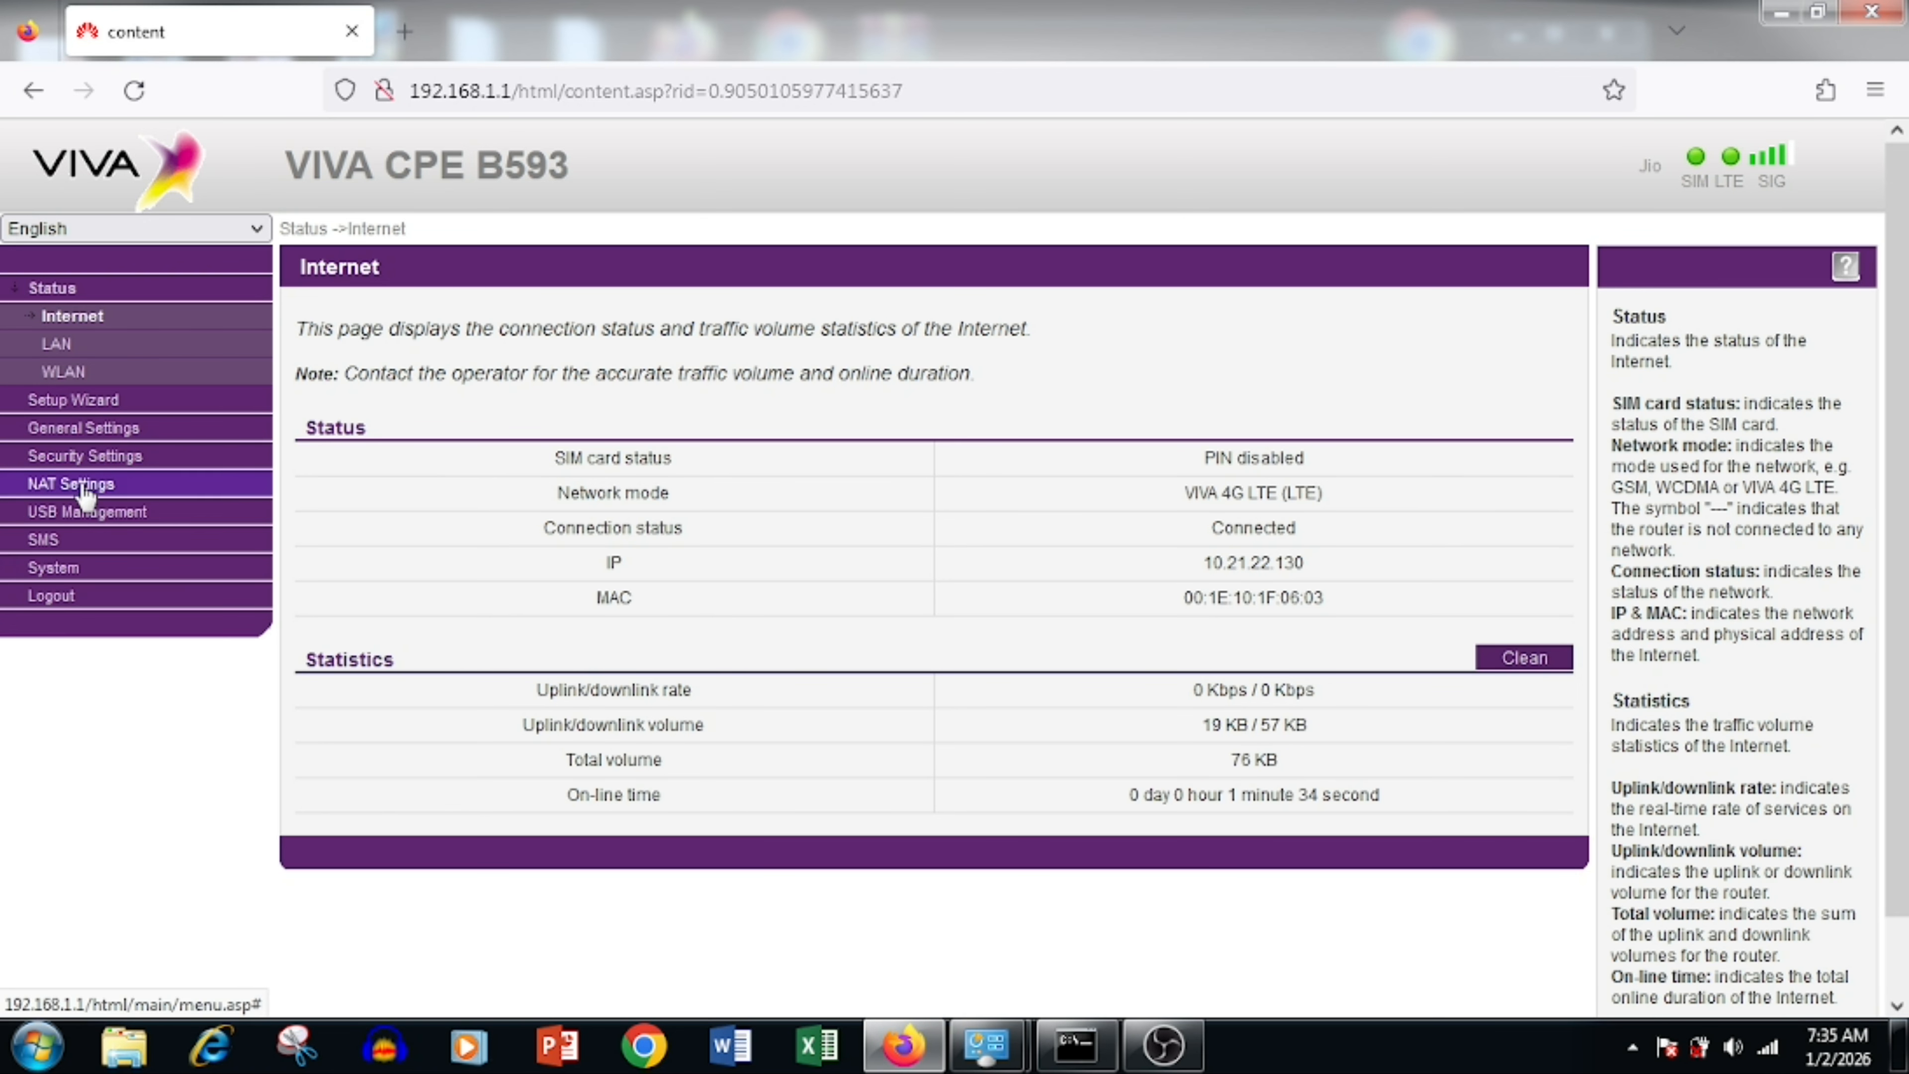
Step: Expand NAT Settings to show the DMZ page, which still has DMZ disabled
{"action": "left_click", "coordinate": [76, 487]}
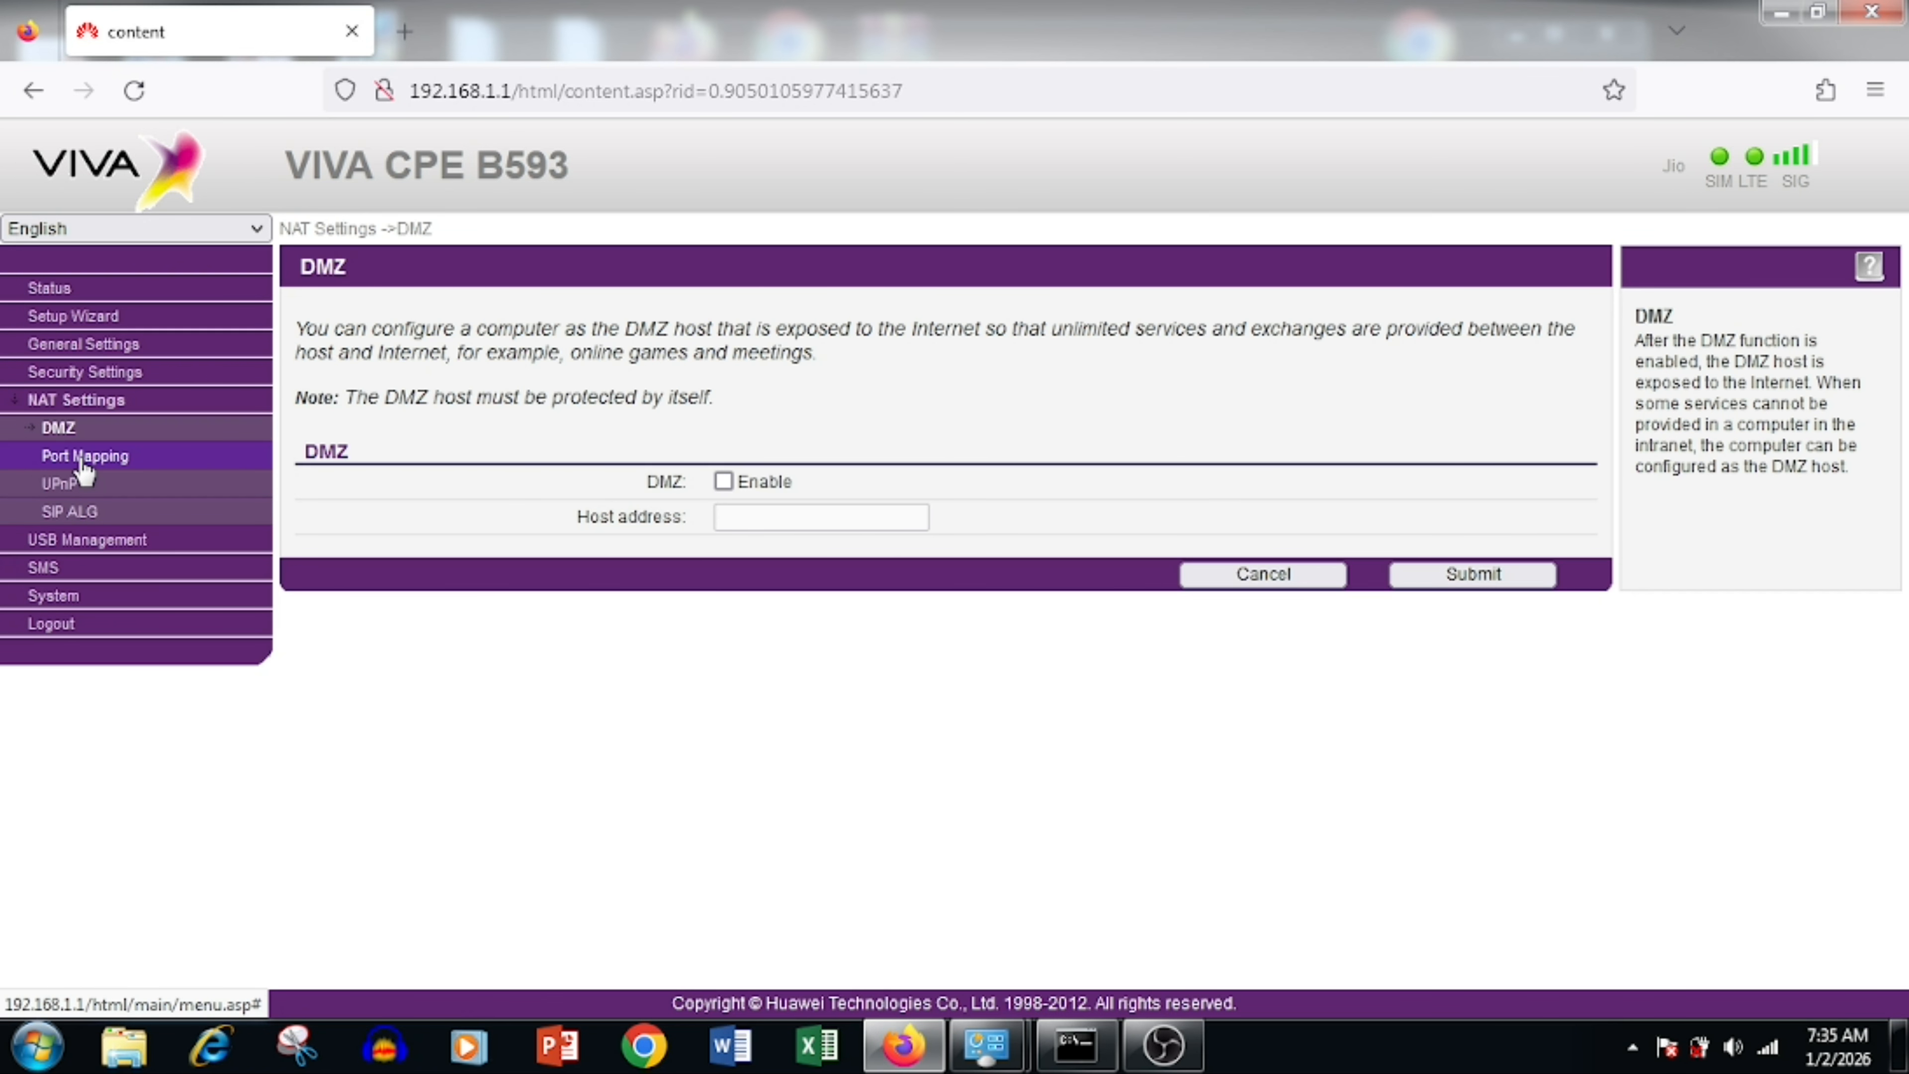
Step: Enable DMZ with host address 192.168.1.2 and submit
{"action": "left_click", "coordinate": [723, 481]}
{"action": "left_click", "coordinate": [759, 521]}
{"action": "type", "text": "192"}
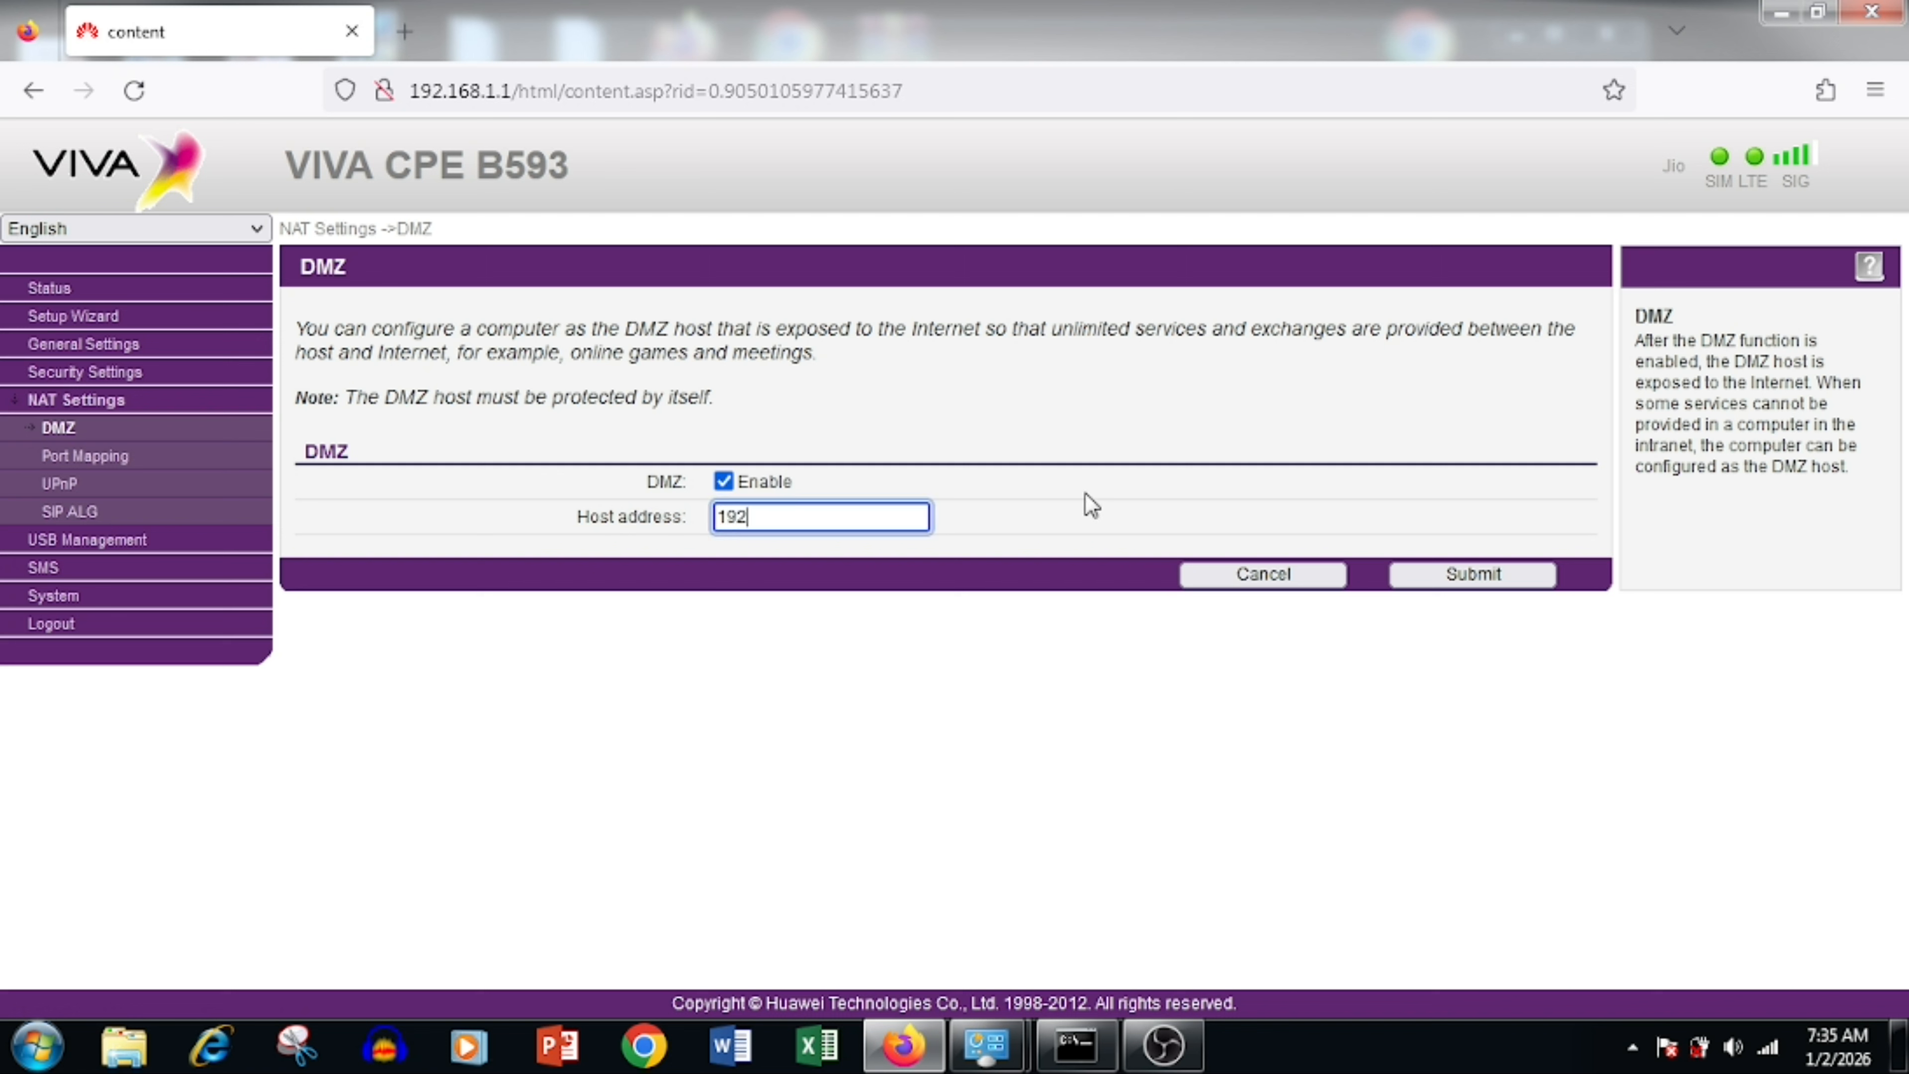
{"action": "type", "text": ".168.1.2"}
{"action": "left_click", "coordinate": [1452, 583]}
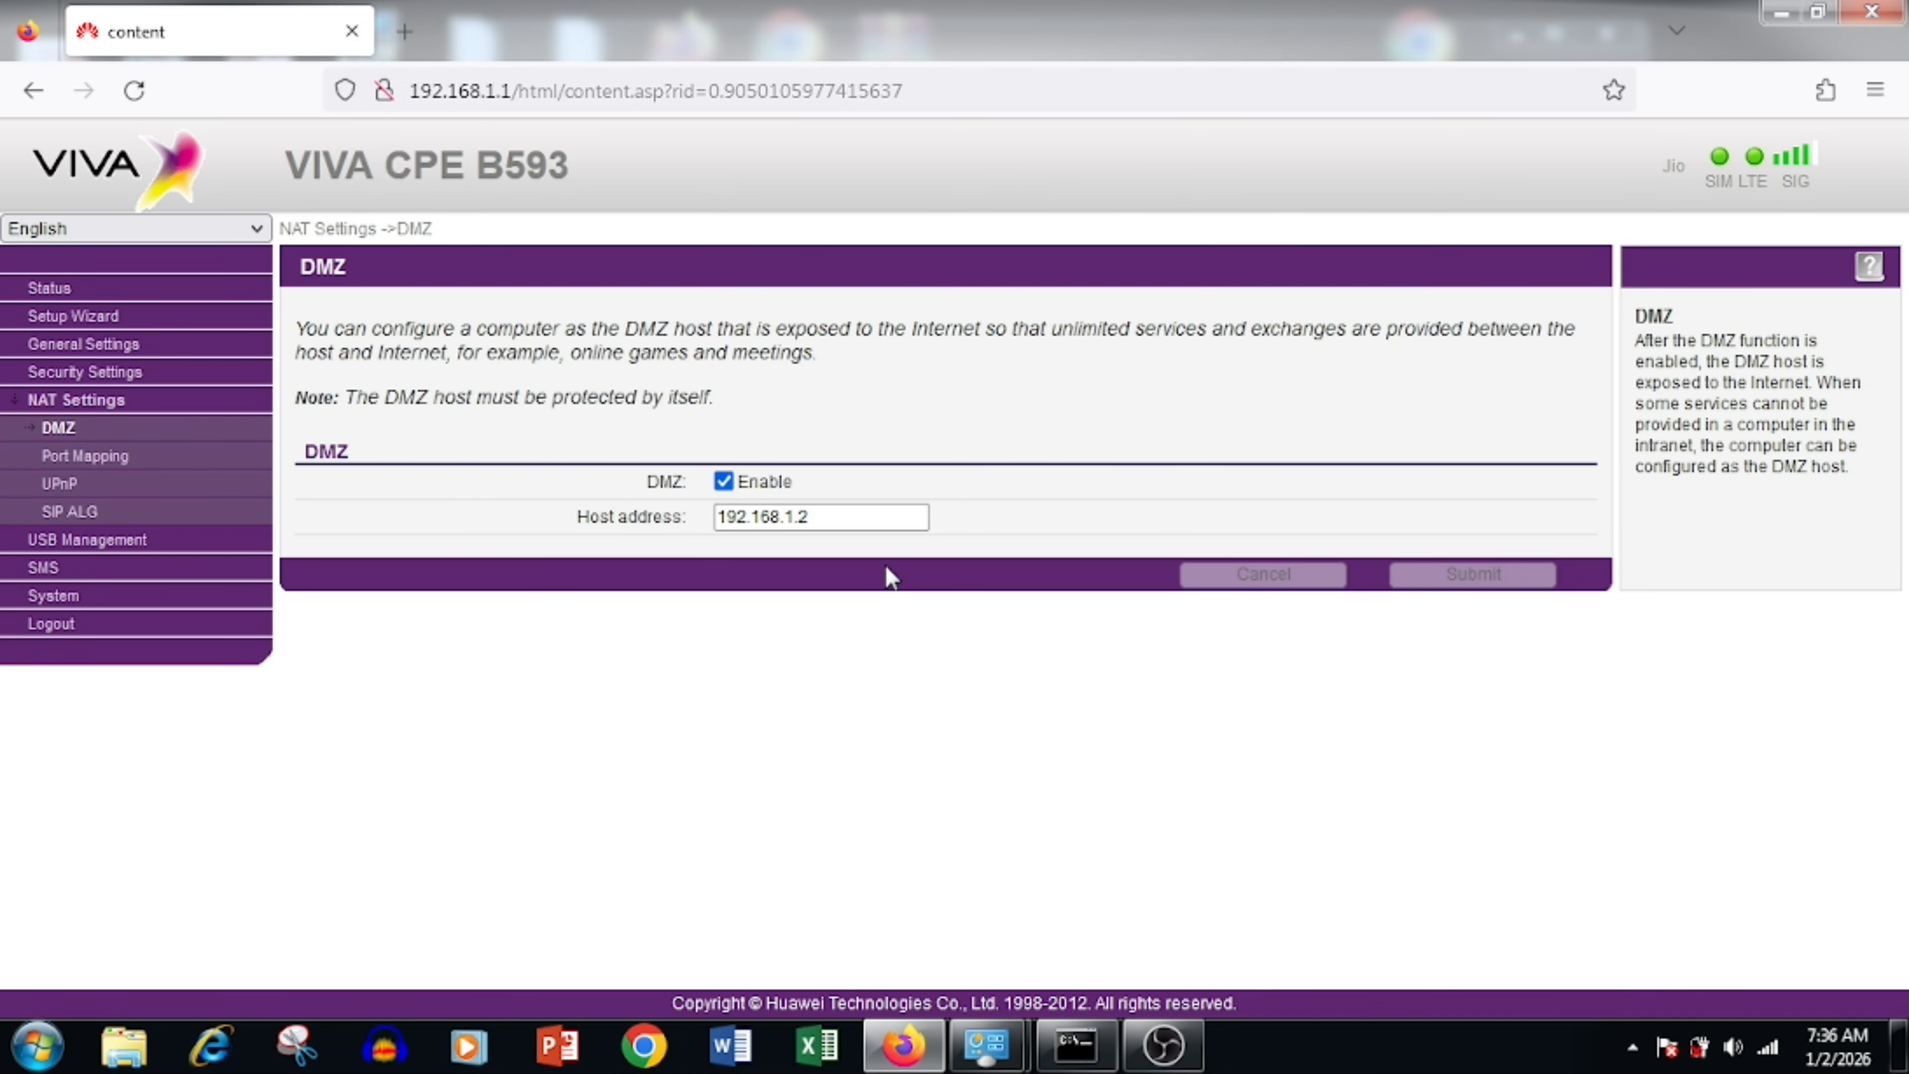
Step: Turn DMZ back off and submit again
{"action": "left_click", "coordinate": [723, 481]}
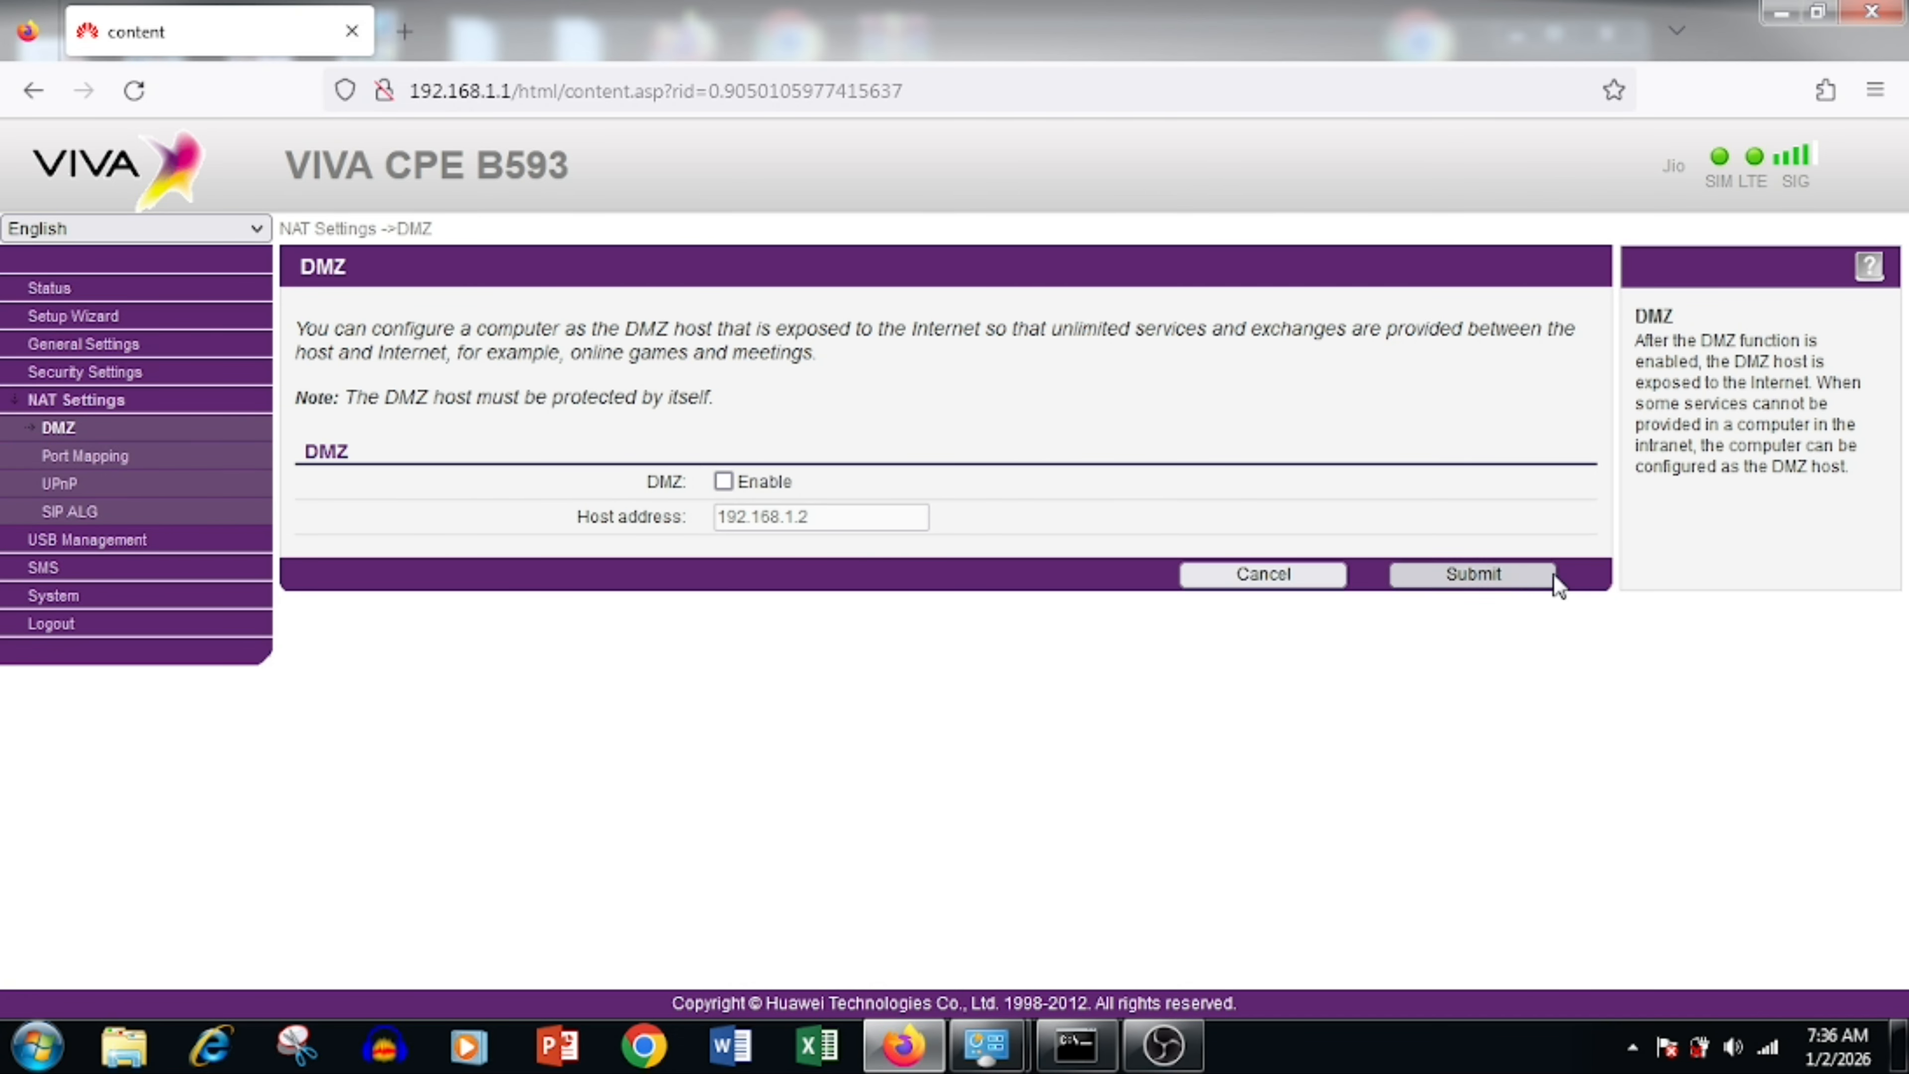
{"action": "left_click", "coordinate": [1517, 578]}
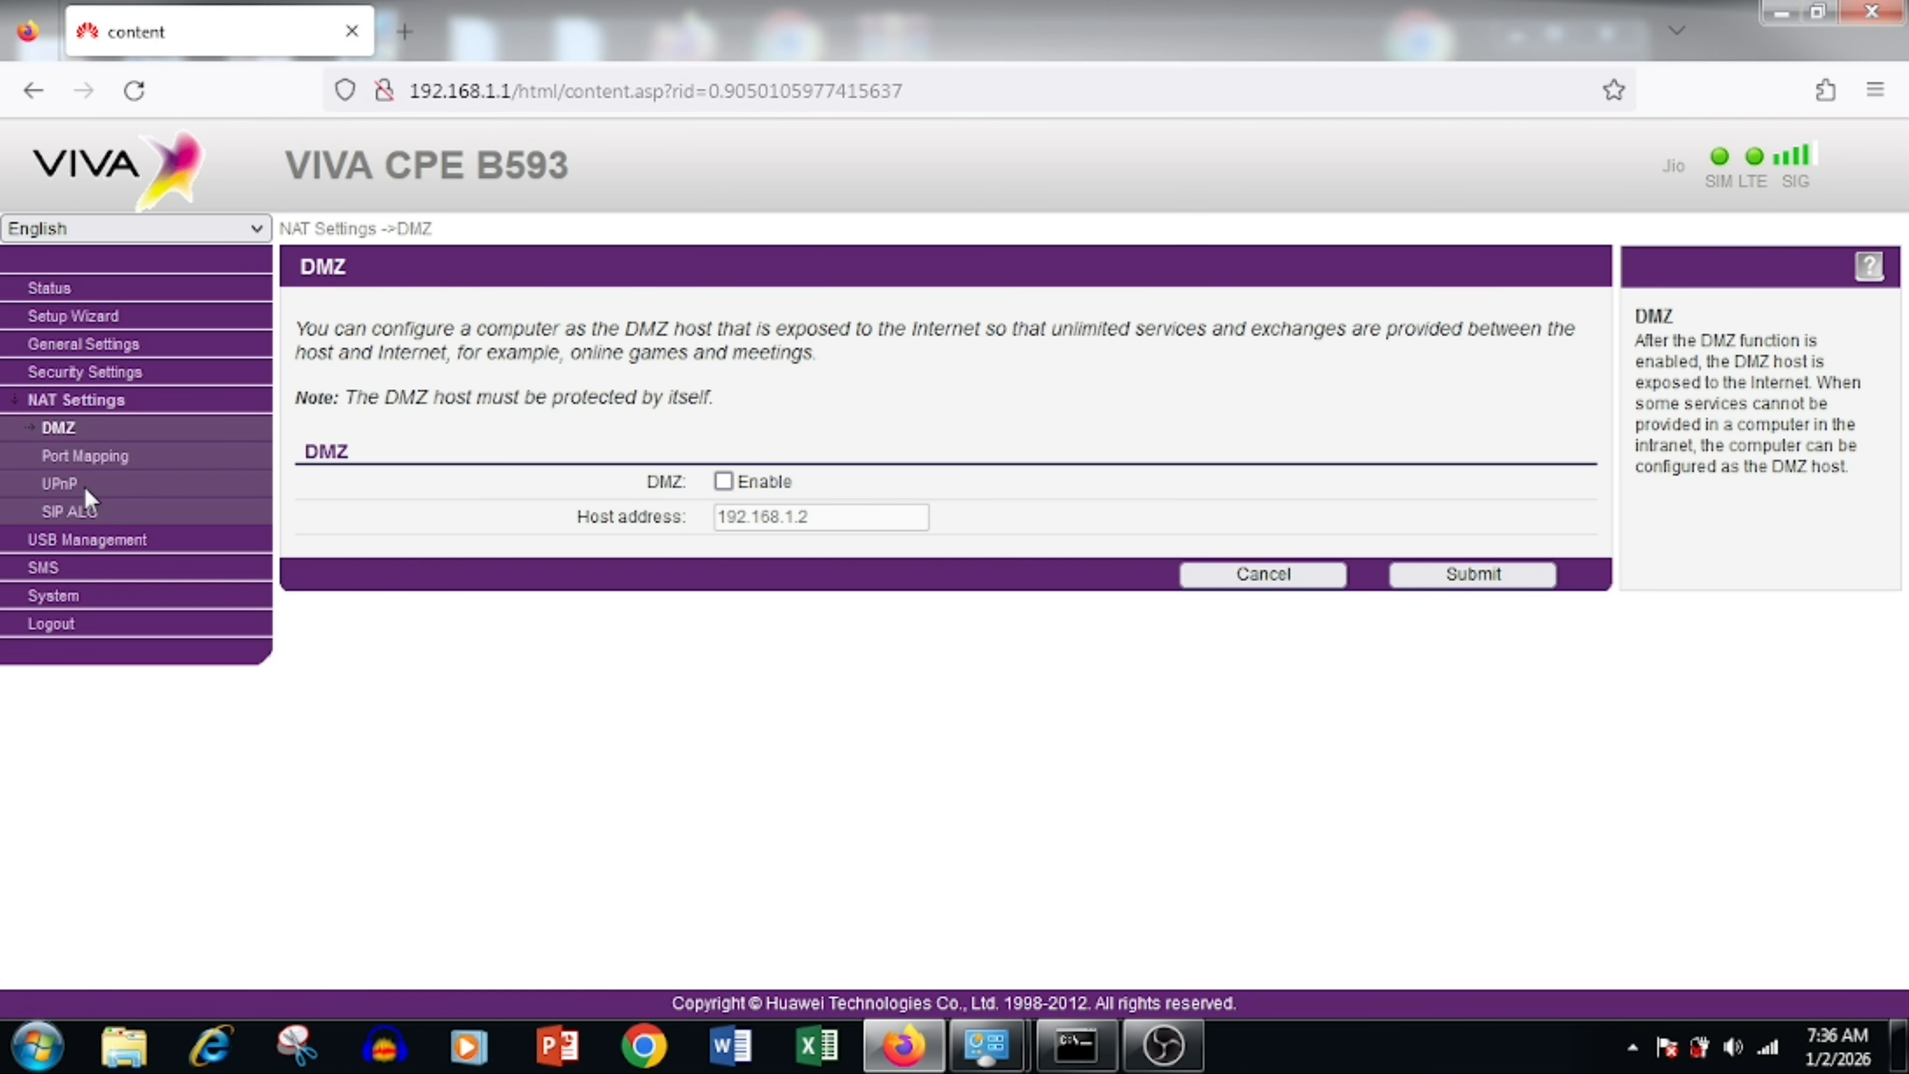
{"action": "left_click", "coordinate": [97, 459]}
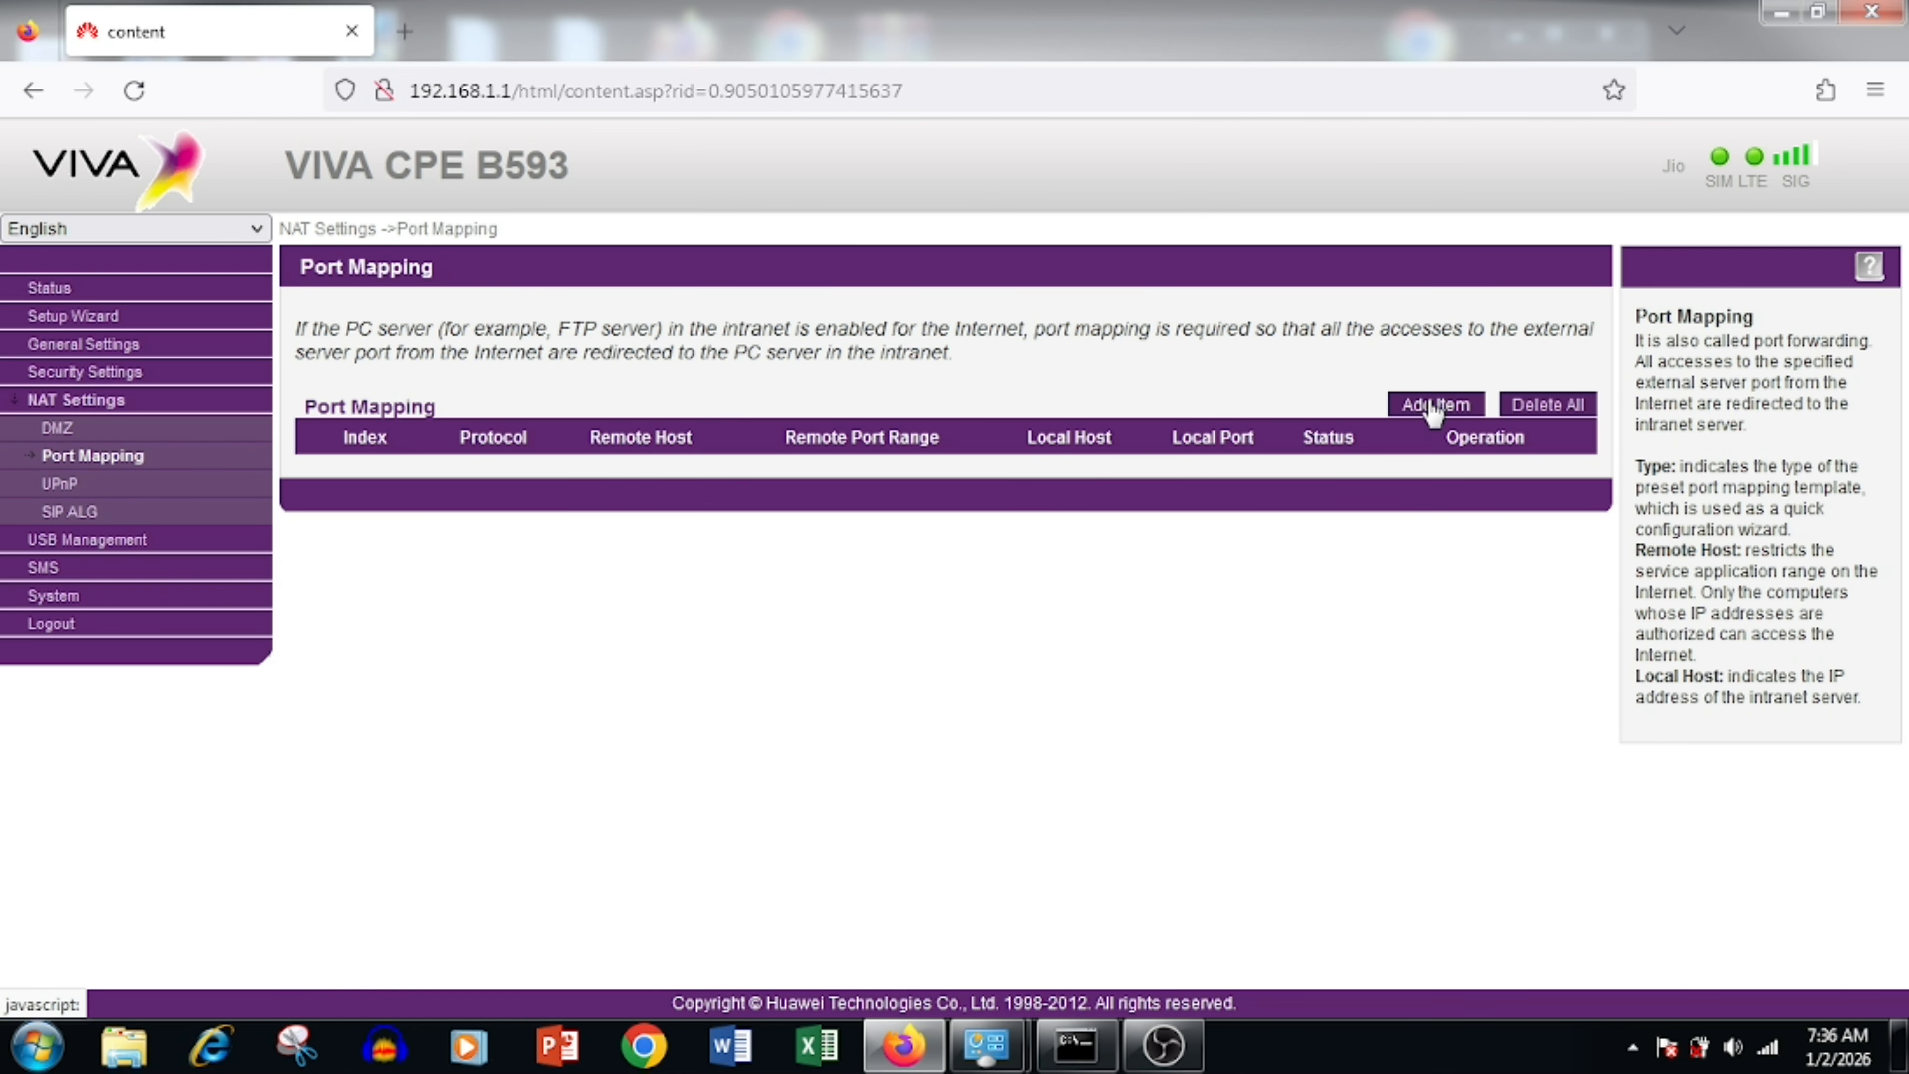
Step: Add a new port mapping rule, trying the FTP server preset before choosing Custom type
{"action": "left_click", "coordinate": [1434, 406]}
{"action": "left_click", "coordinate": [803, 535]}
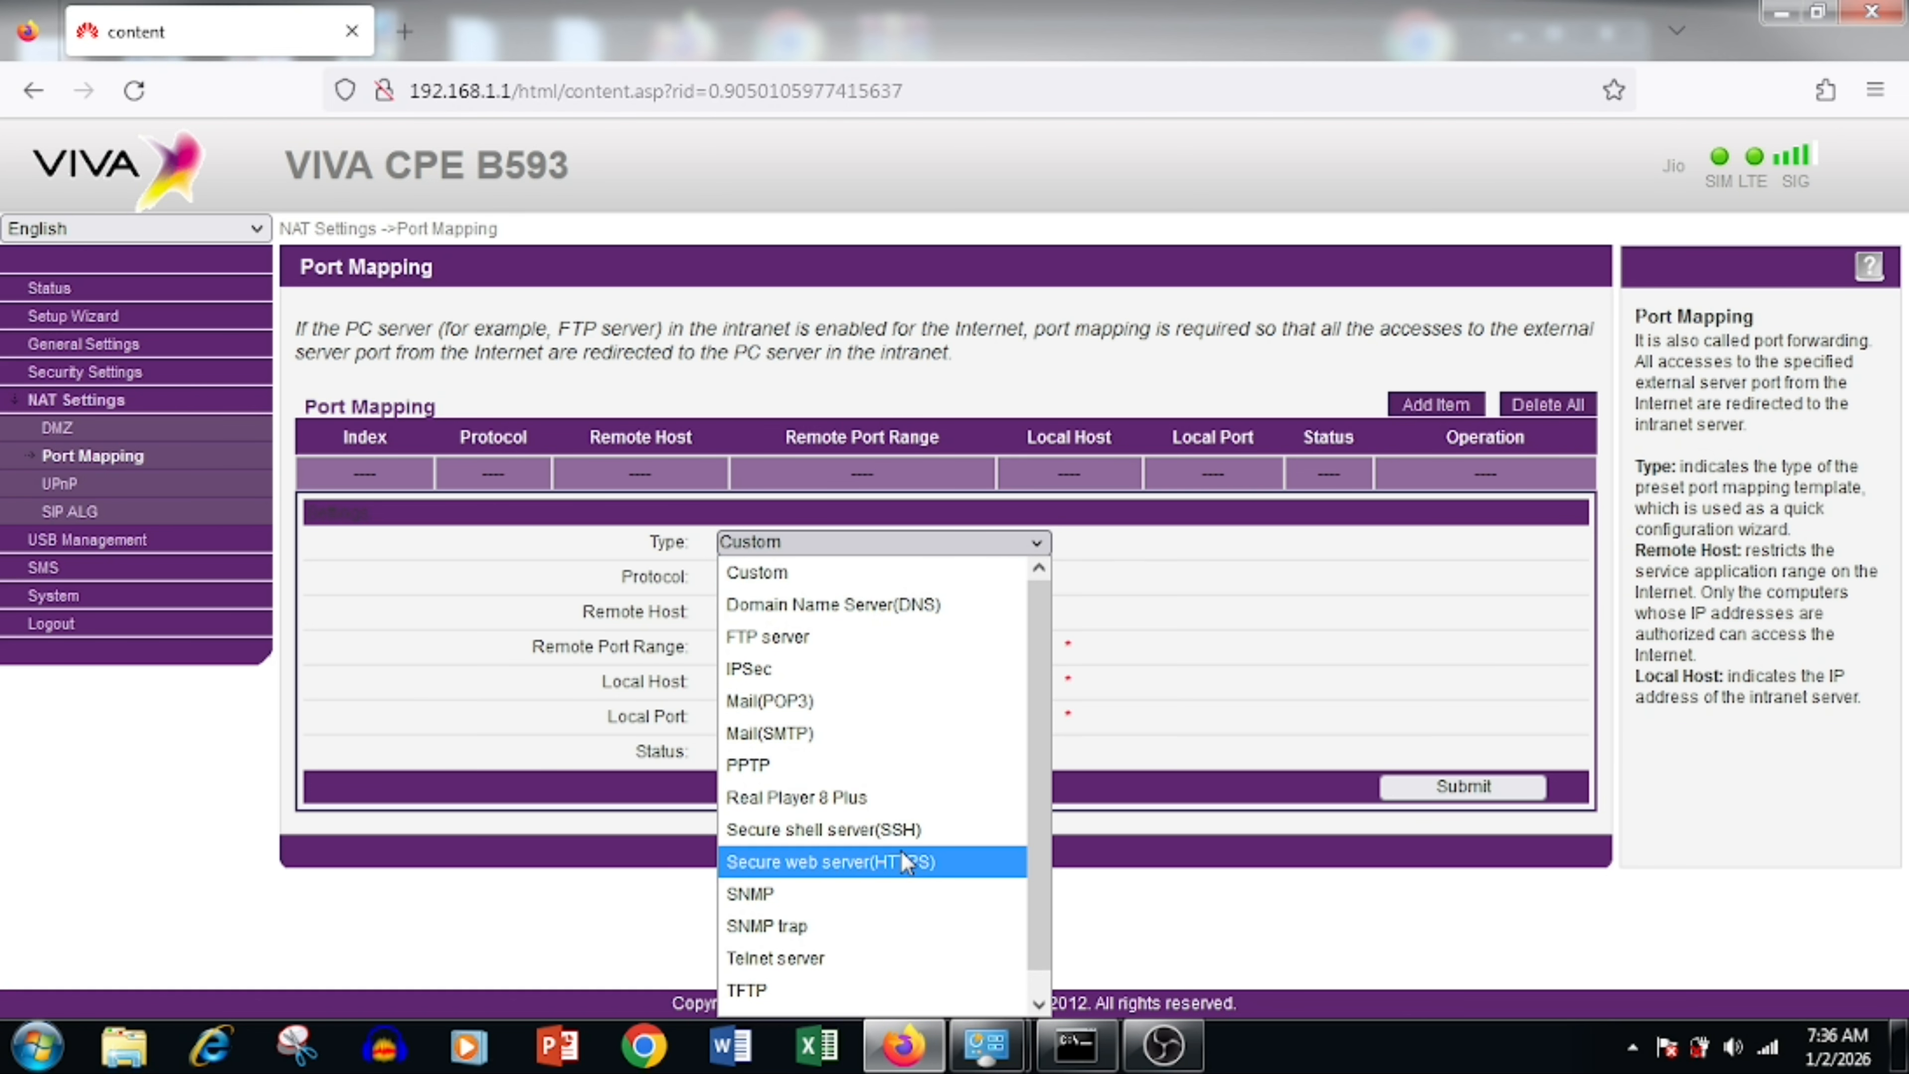
{"action": "left_click", "coordinate": [838, 638]}
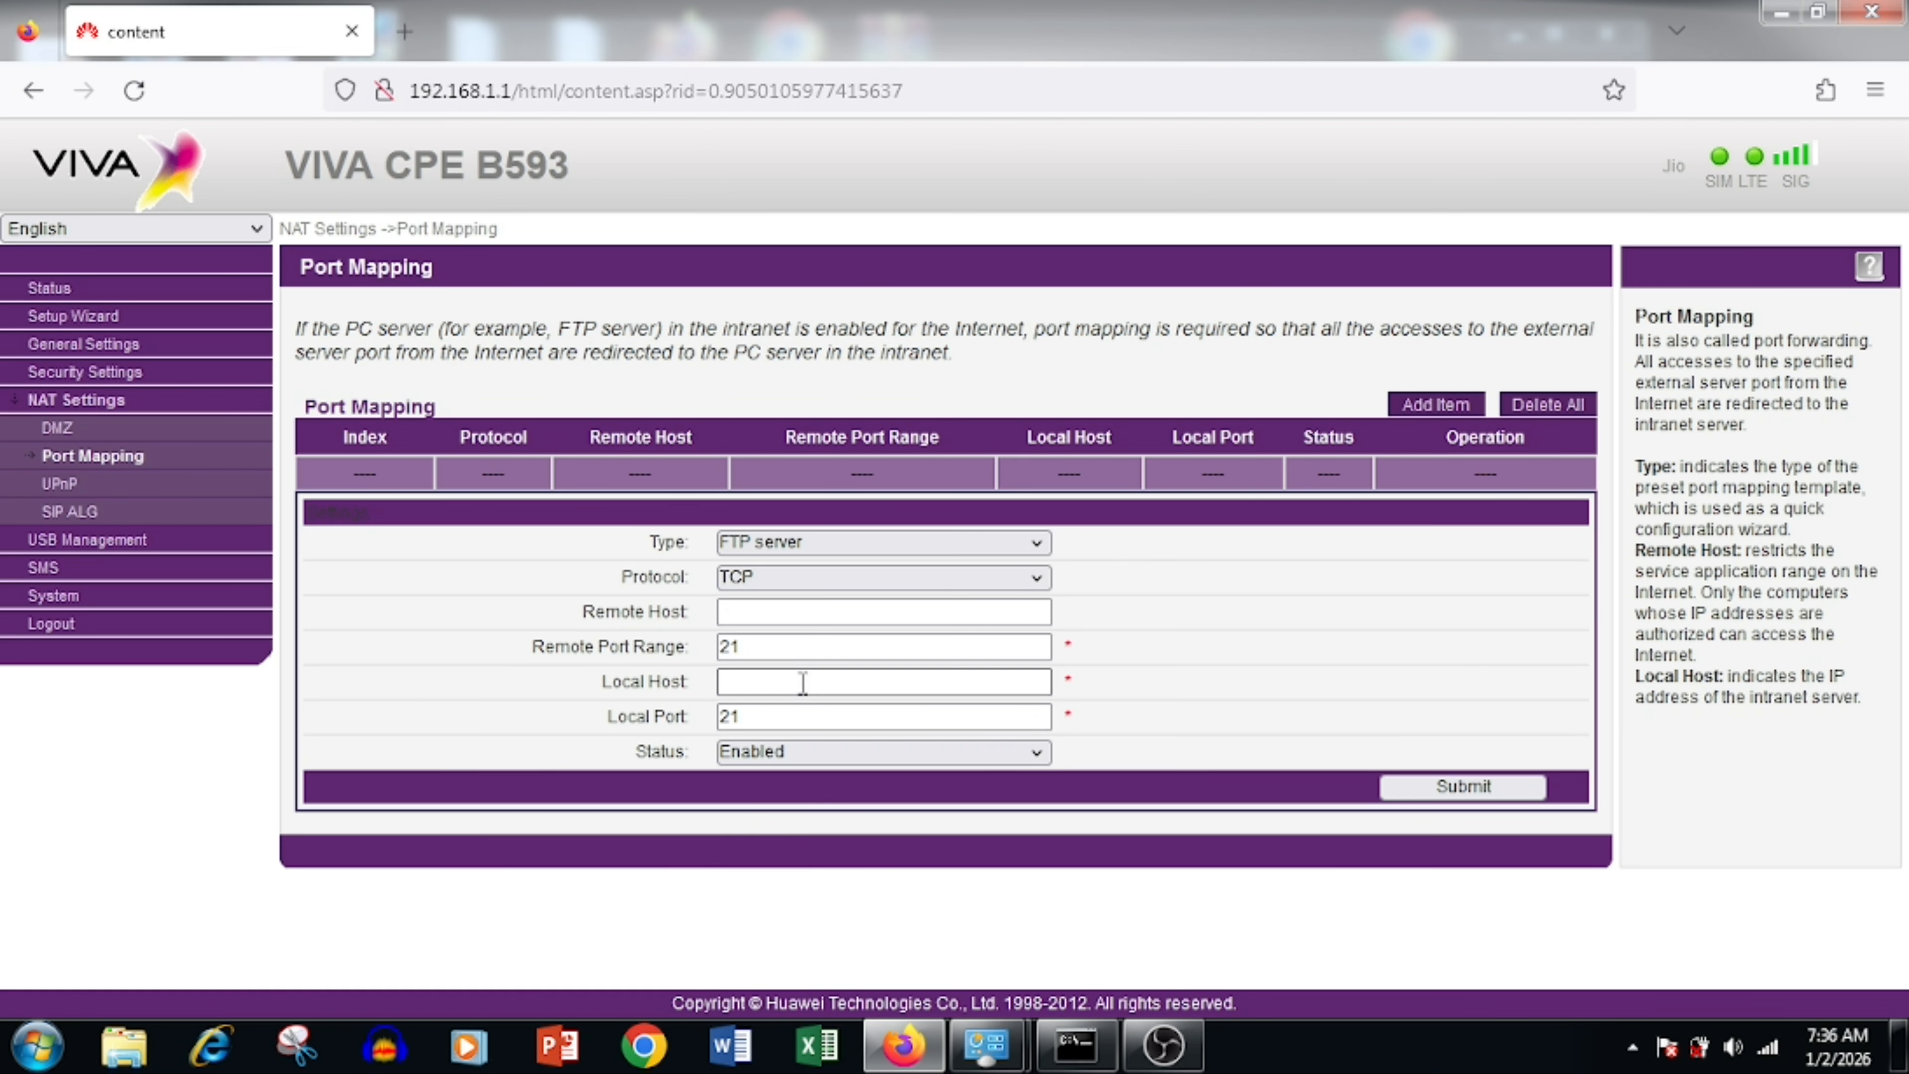
{"action": "left_click", "coordinate": [849, 543]}
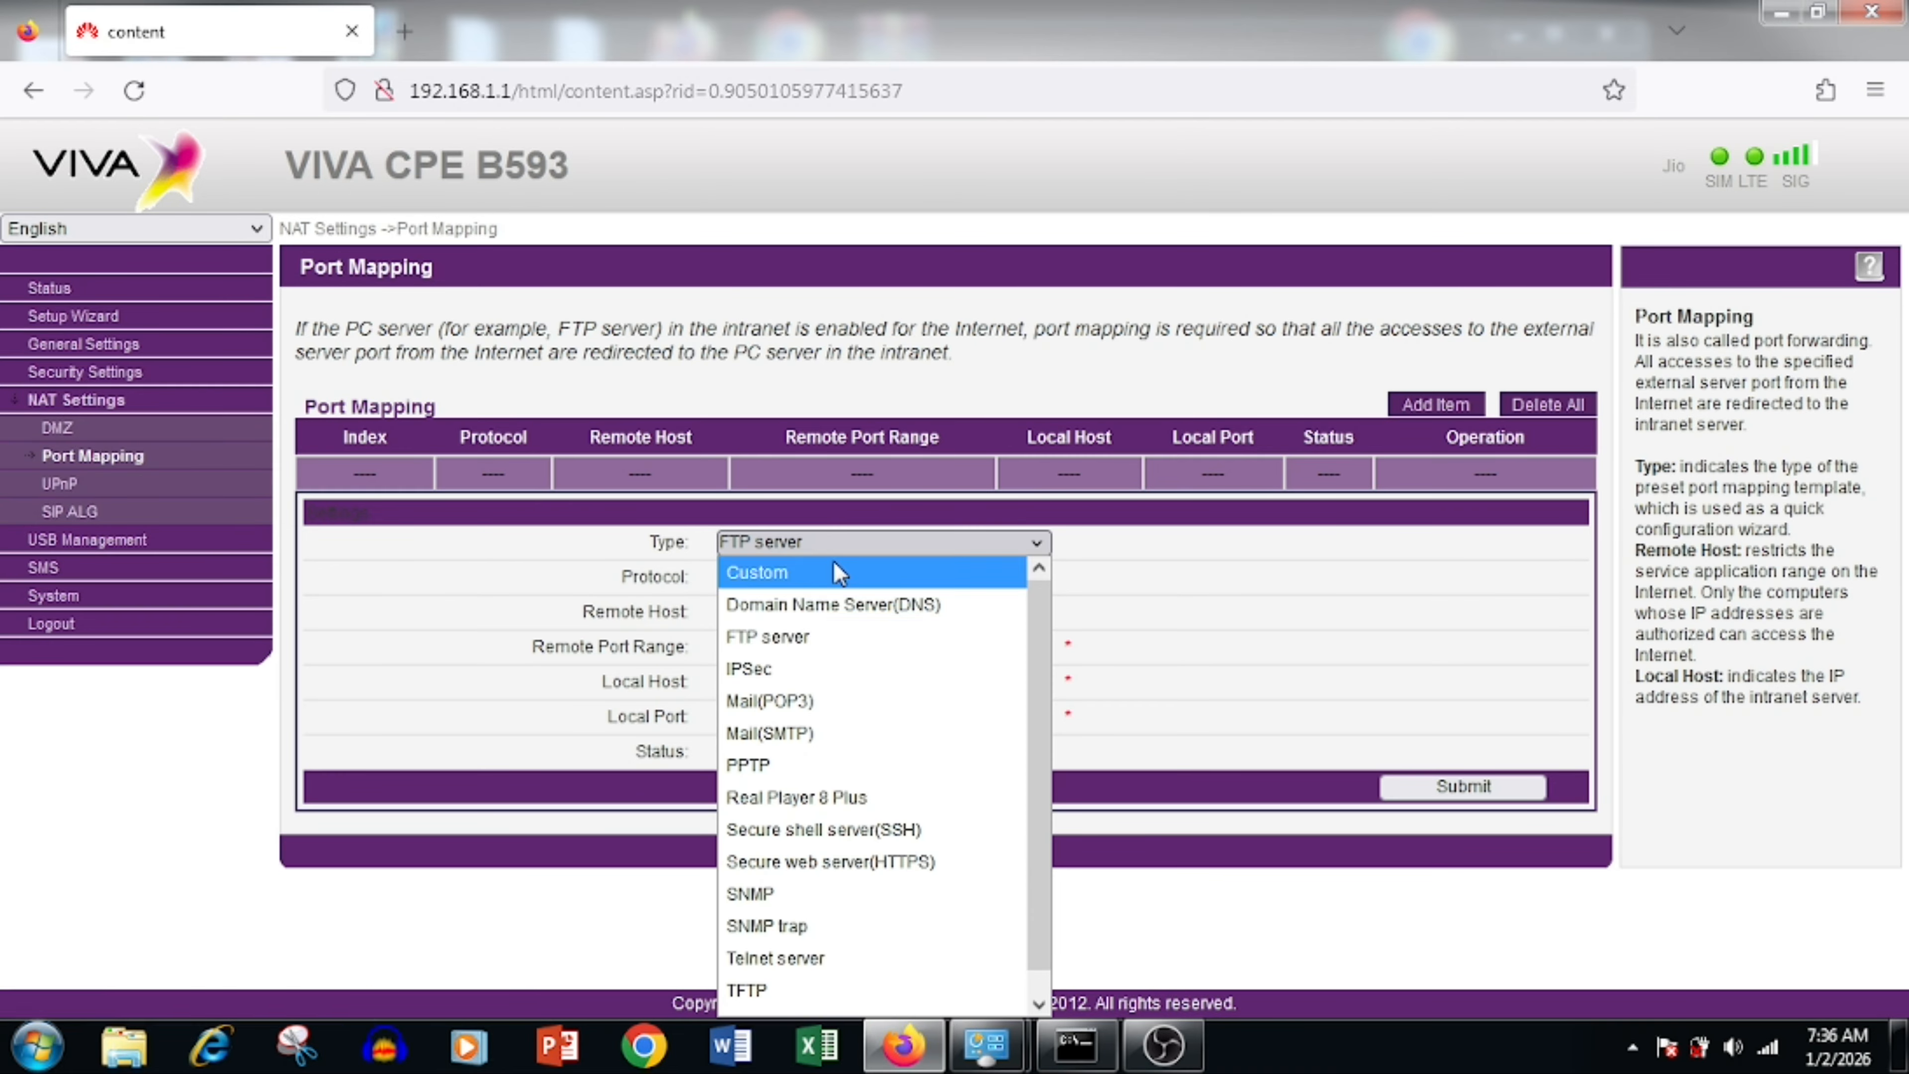
{"action": "left_click", "coordinate": [789, 570]}
{"action": "left_click", "coordinate": [785, 578]}
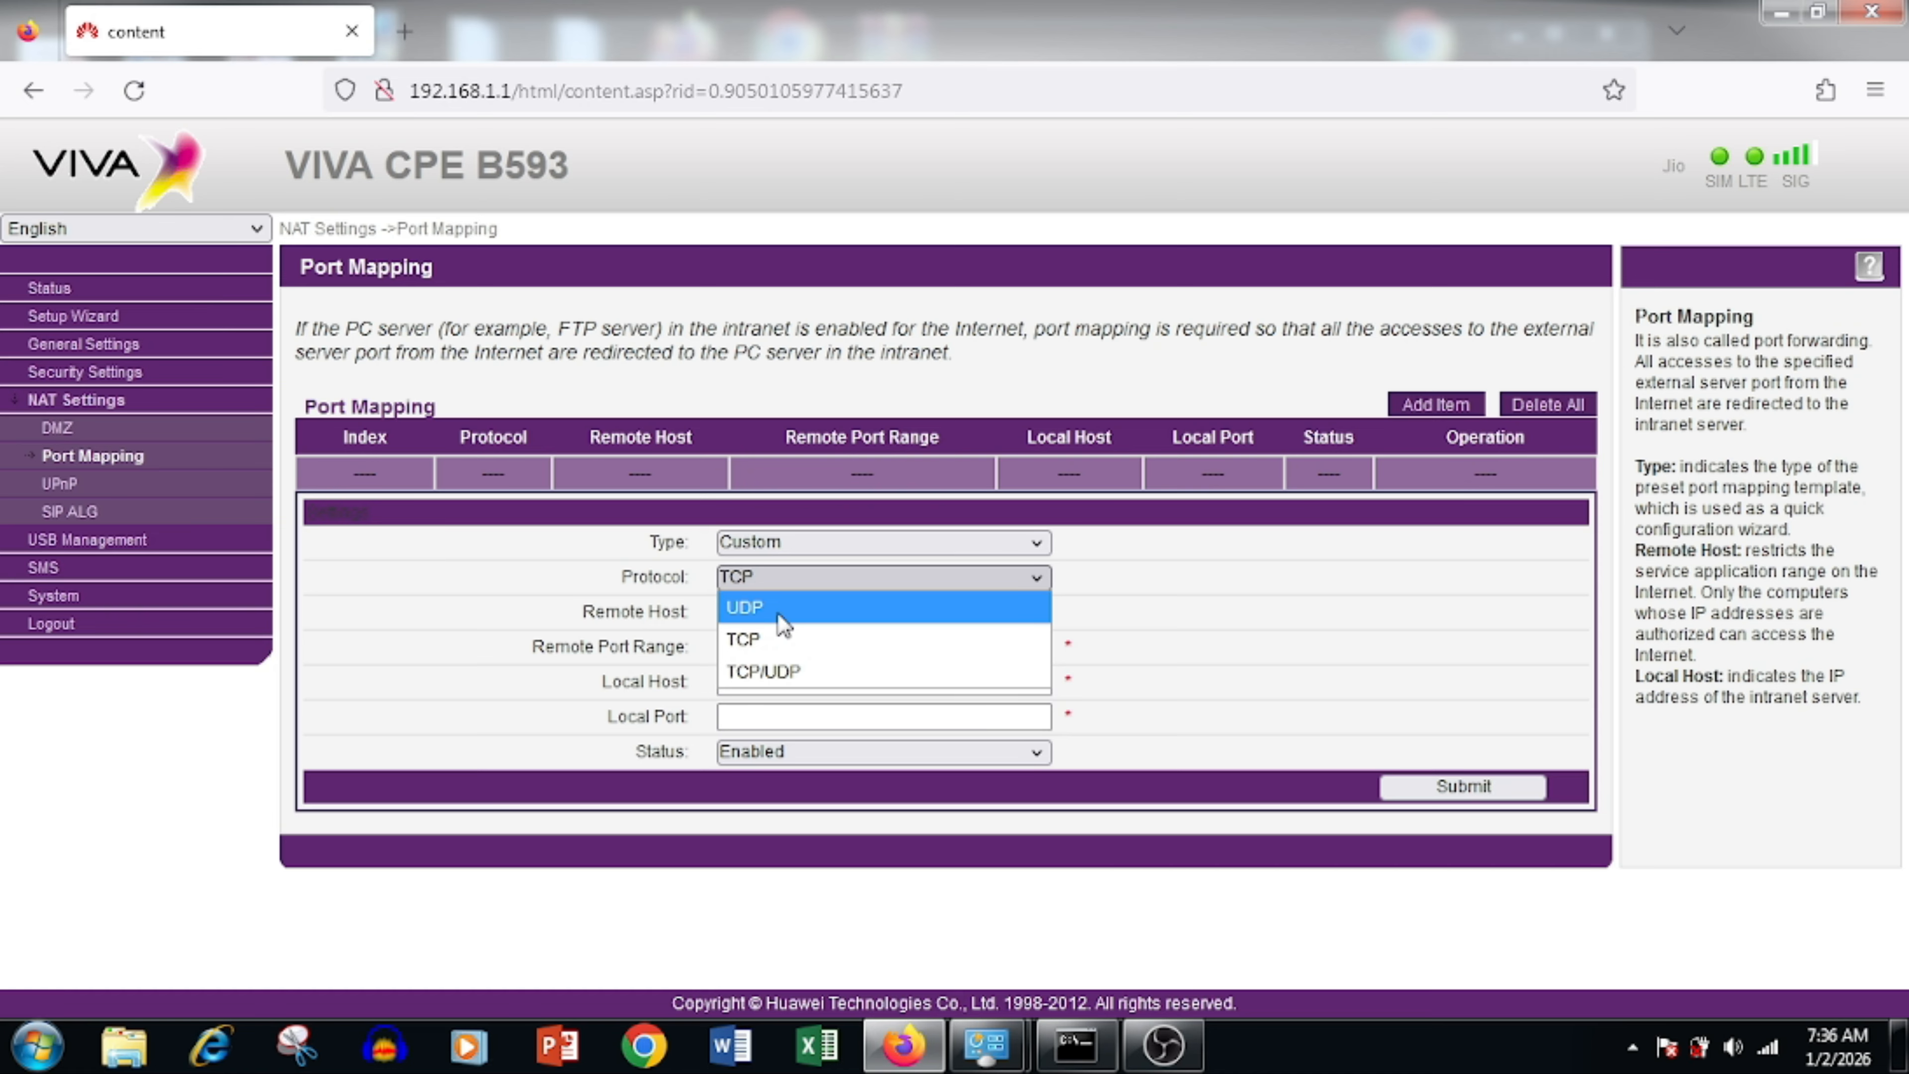
Step: Map TCP remote port 3389 to 192.168.1.2 port 3389, status Enabled, and submit
{"action": "left_click", "coordinate": [774, 637]}
{"action": "left_click", "coordinate": [751, 610]}
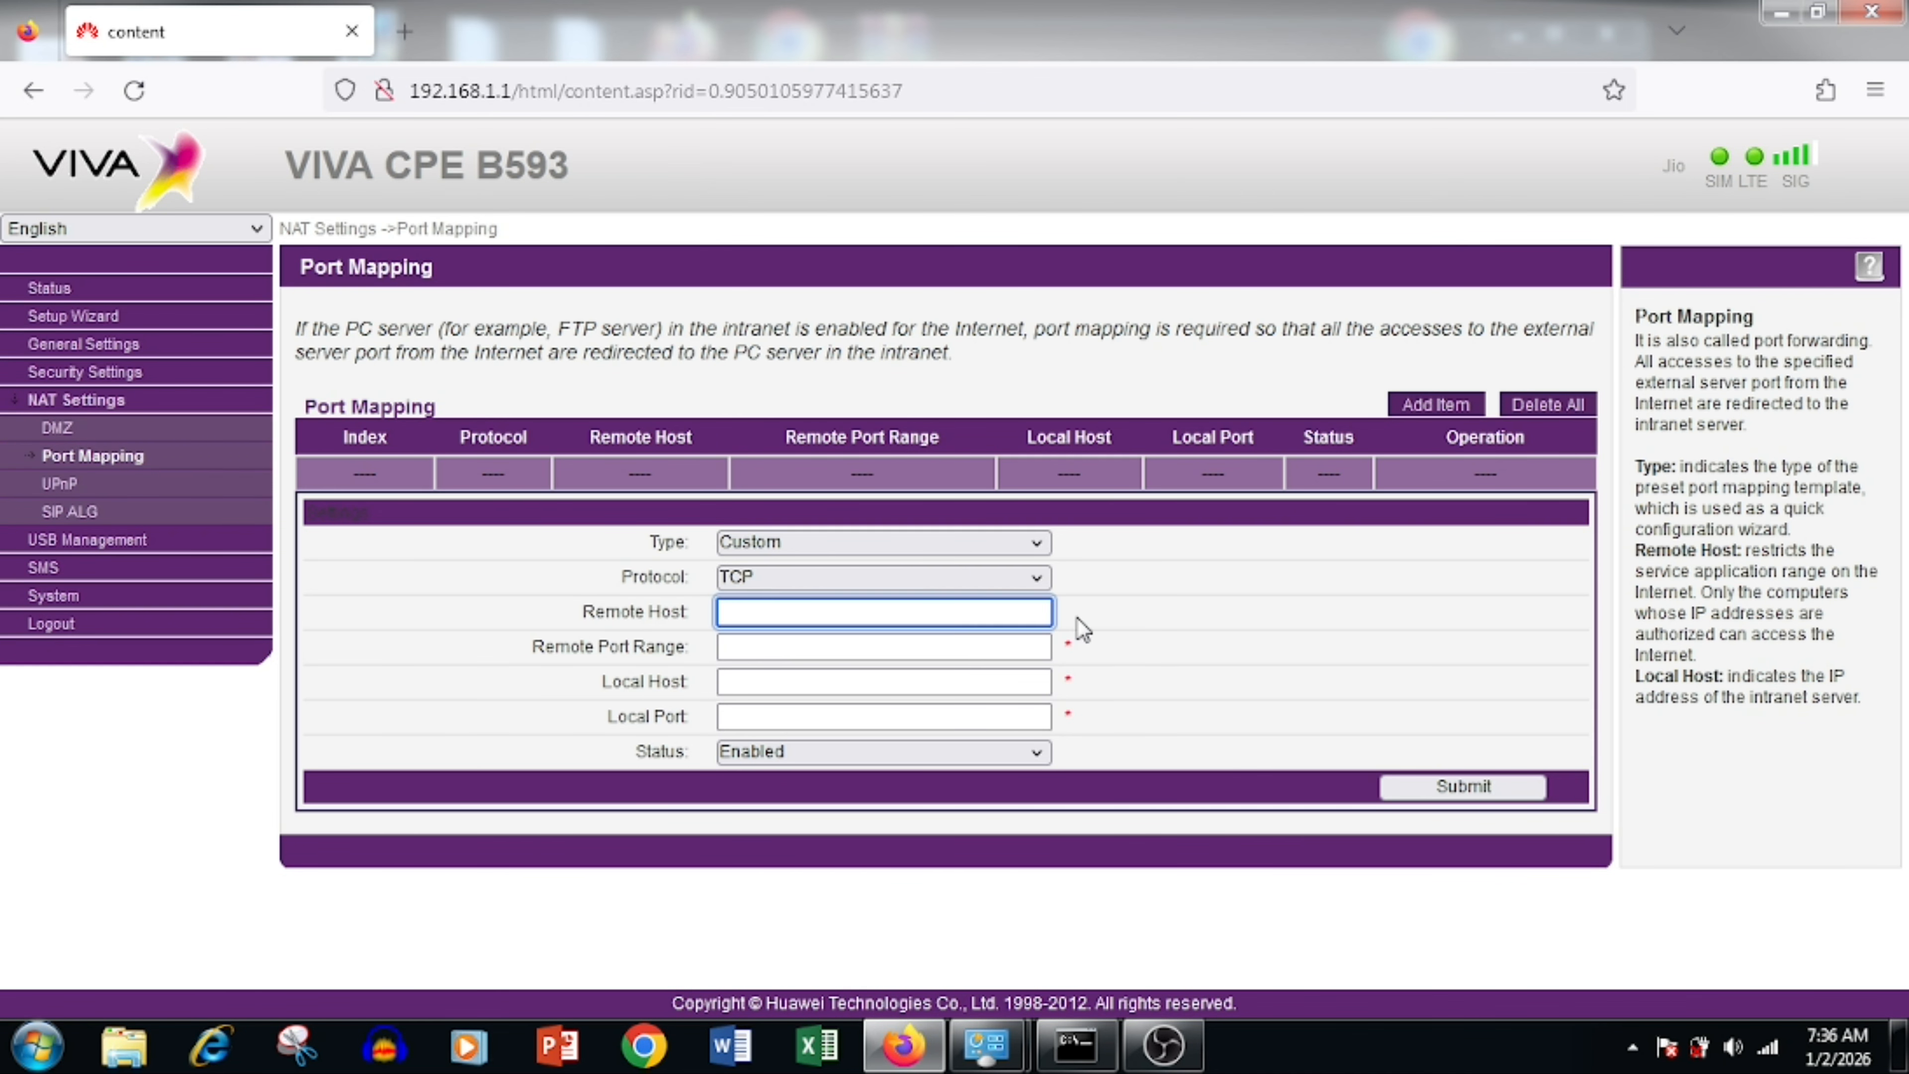
{"action": "left_click", "coordinate": [881, 639]}
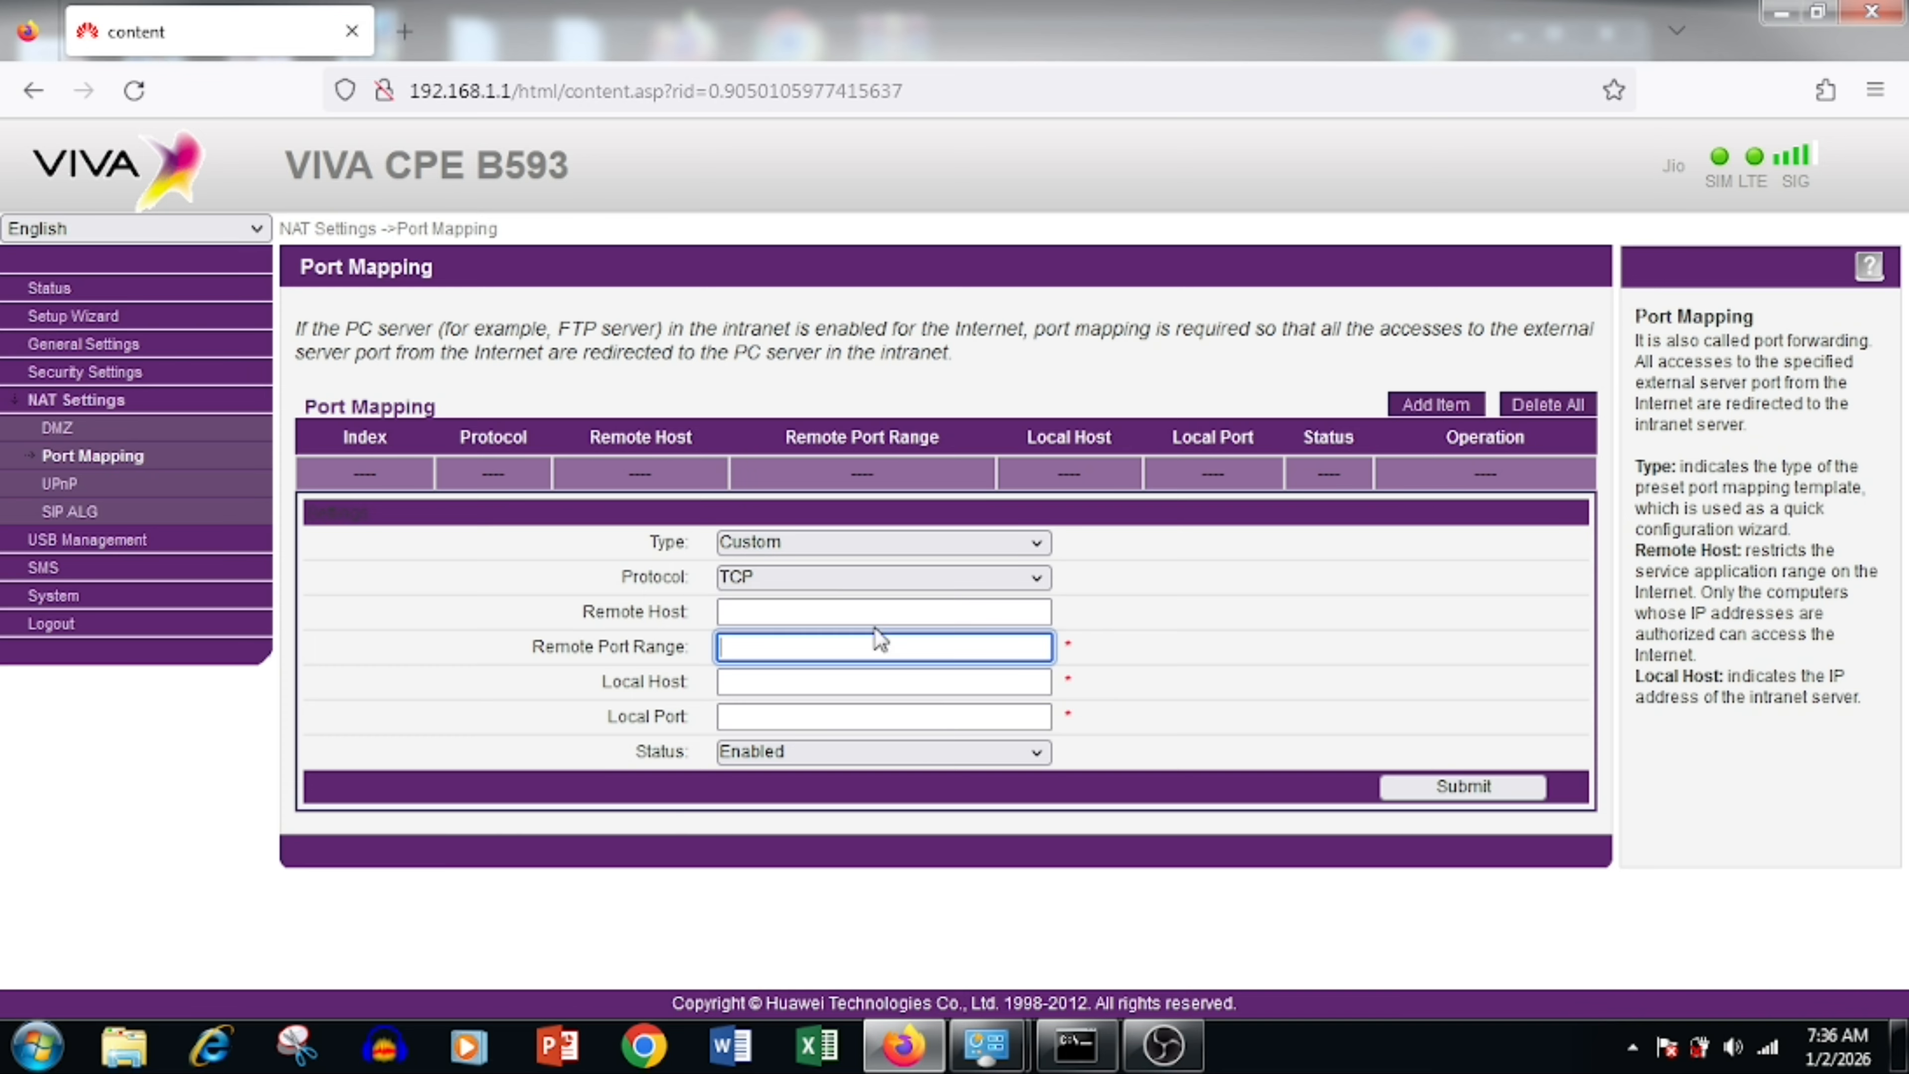
{"action": "left_click", "coordinate": [798, 603]}
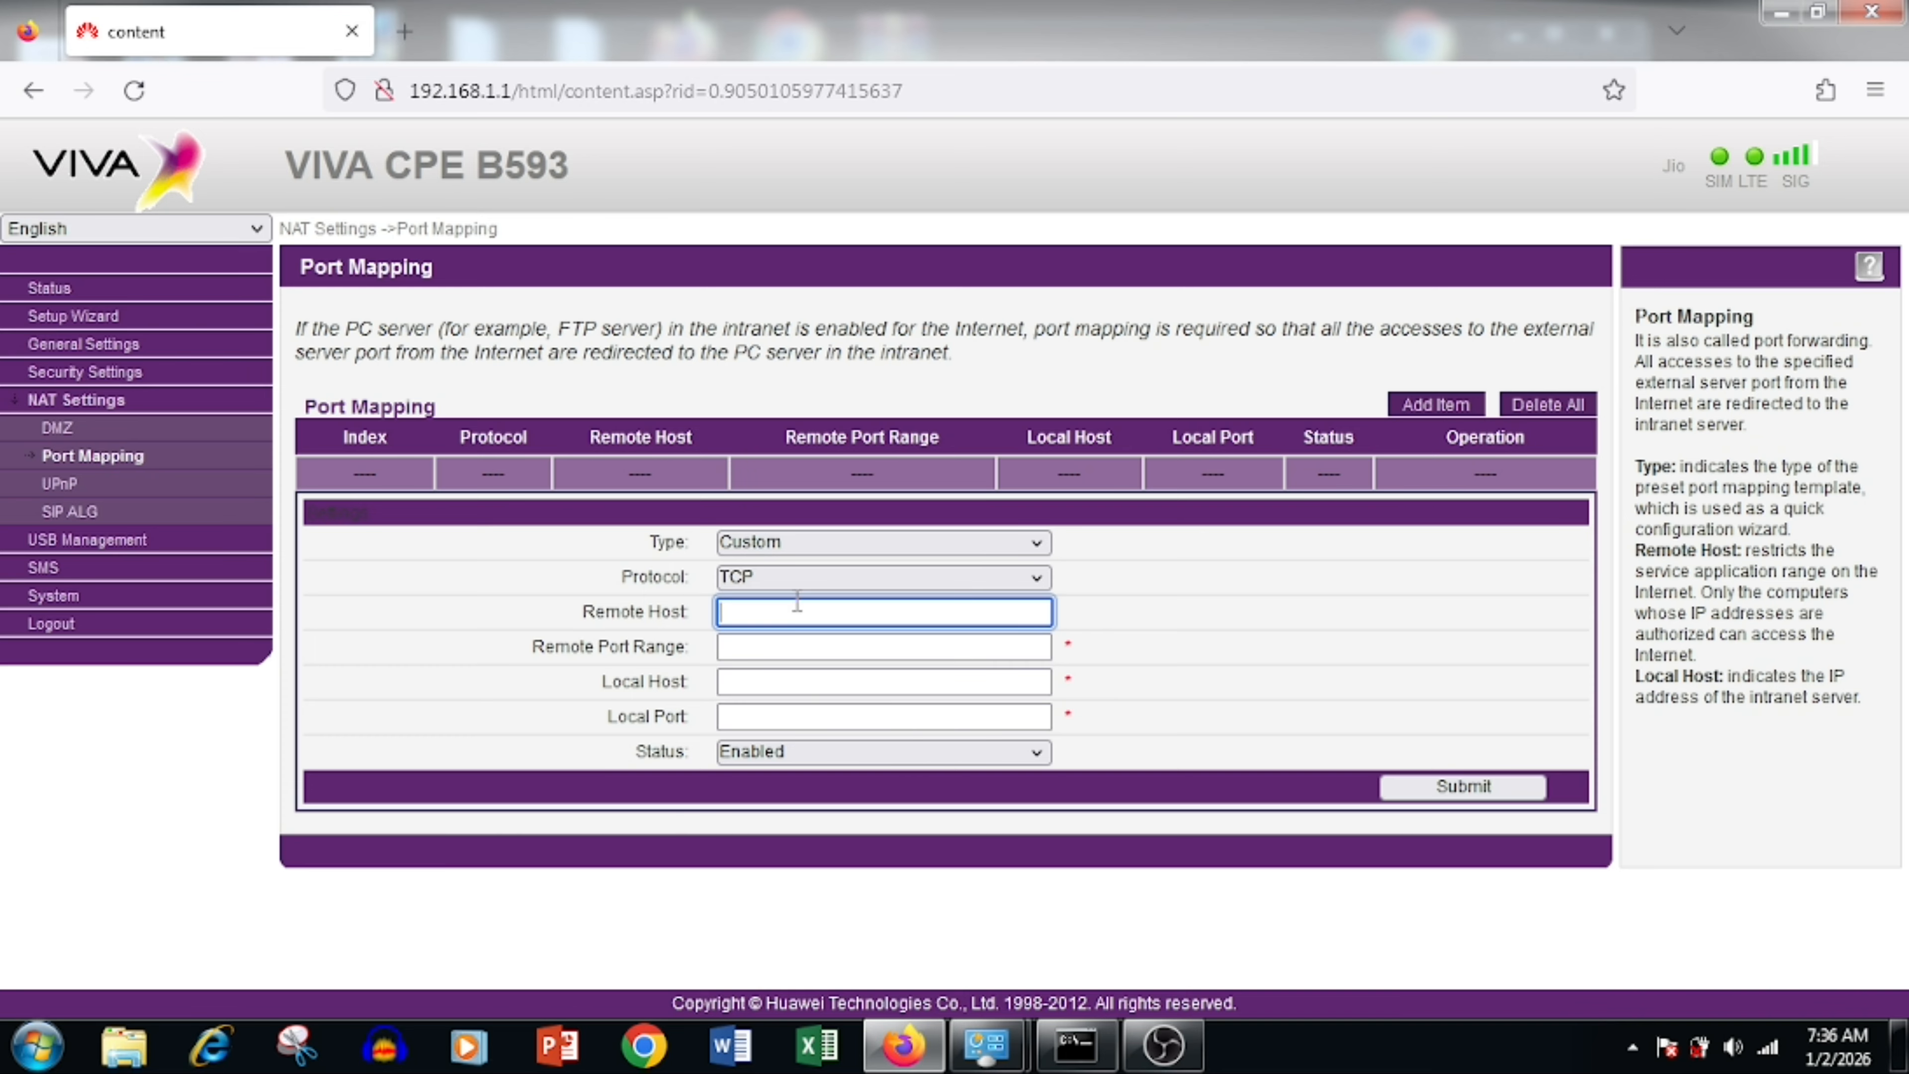
{"action": "left_click", "coordinate": [796, 651]}
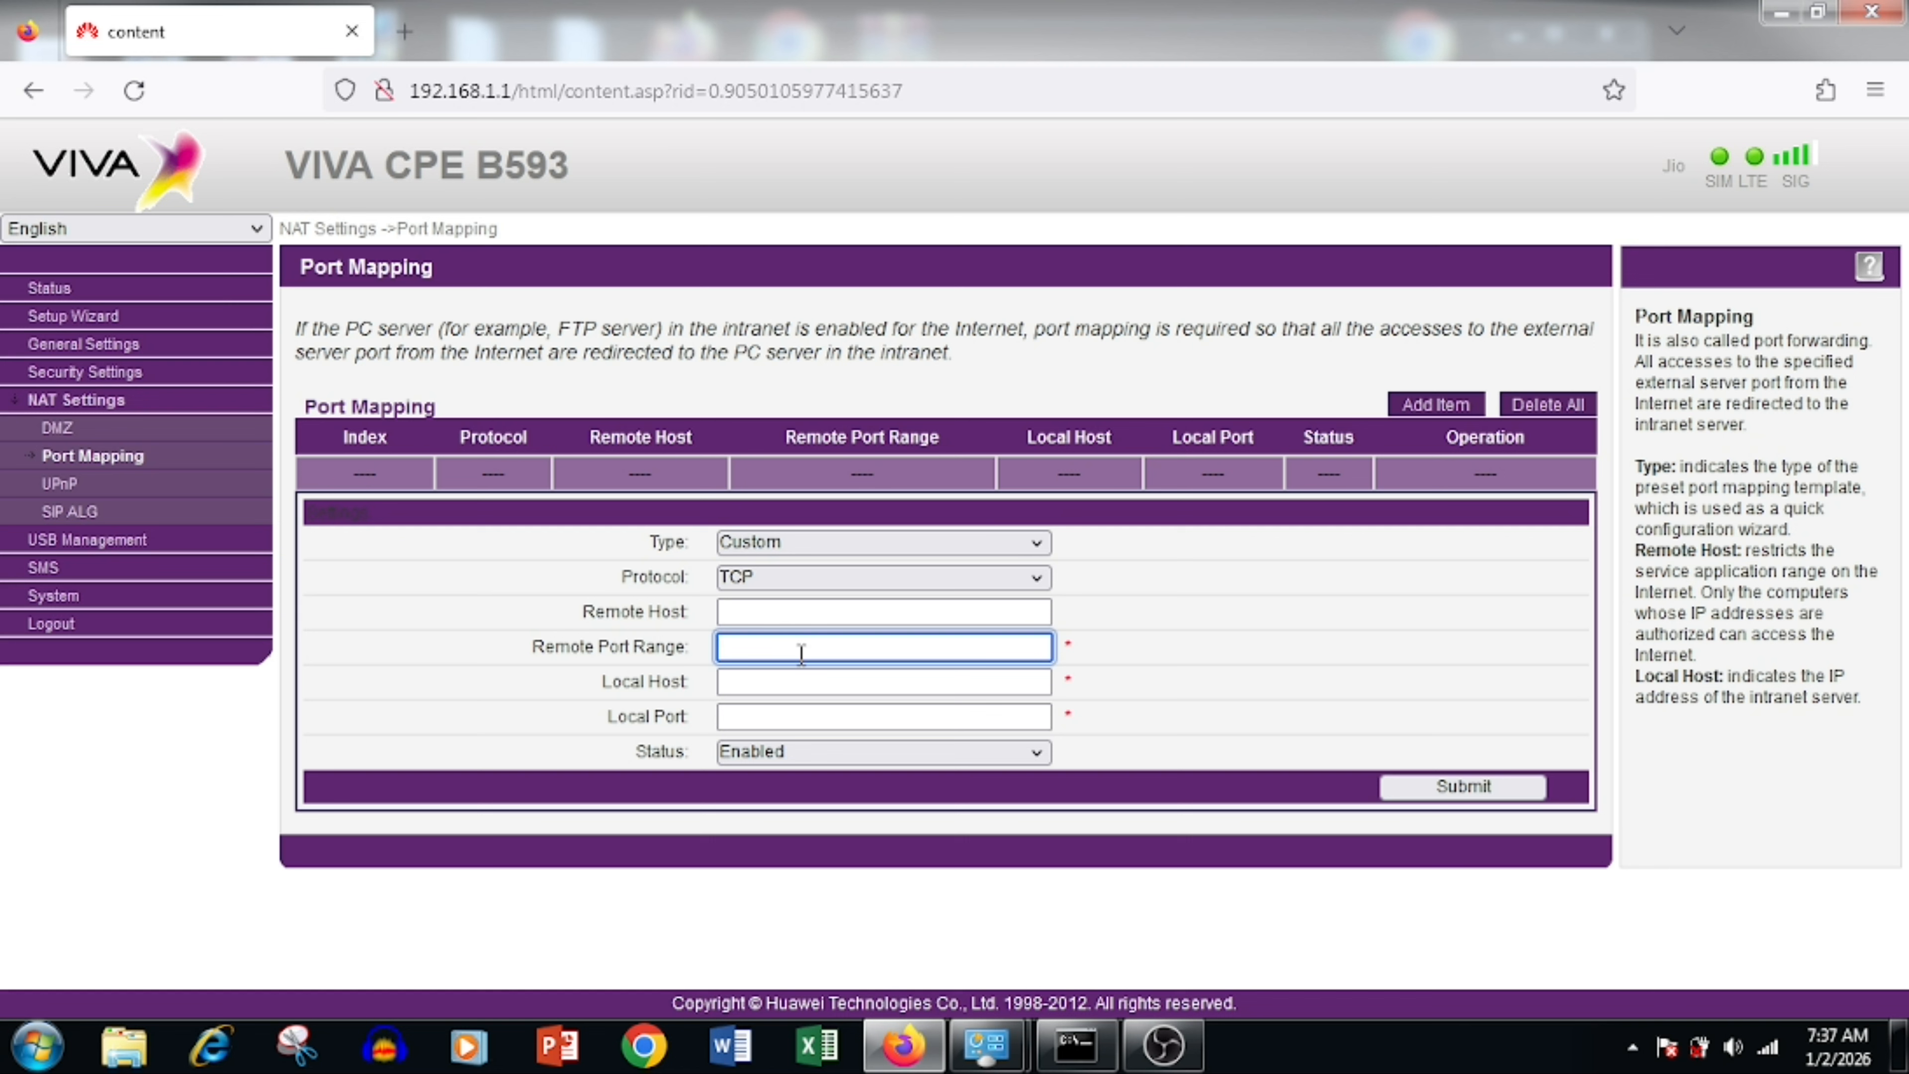
{"action": "type", "text": "3389"}
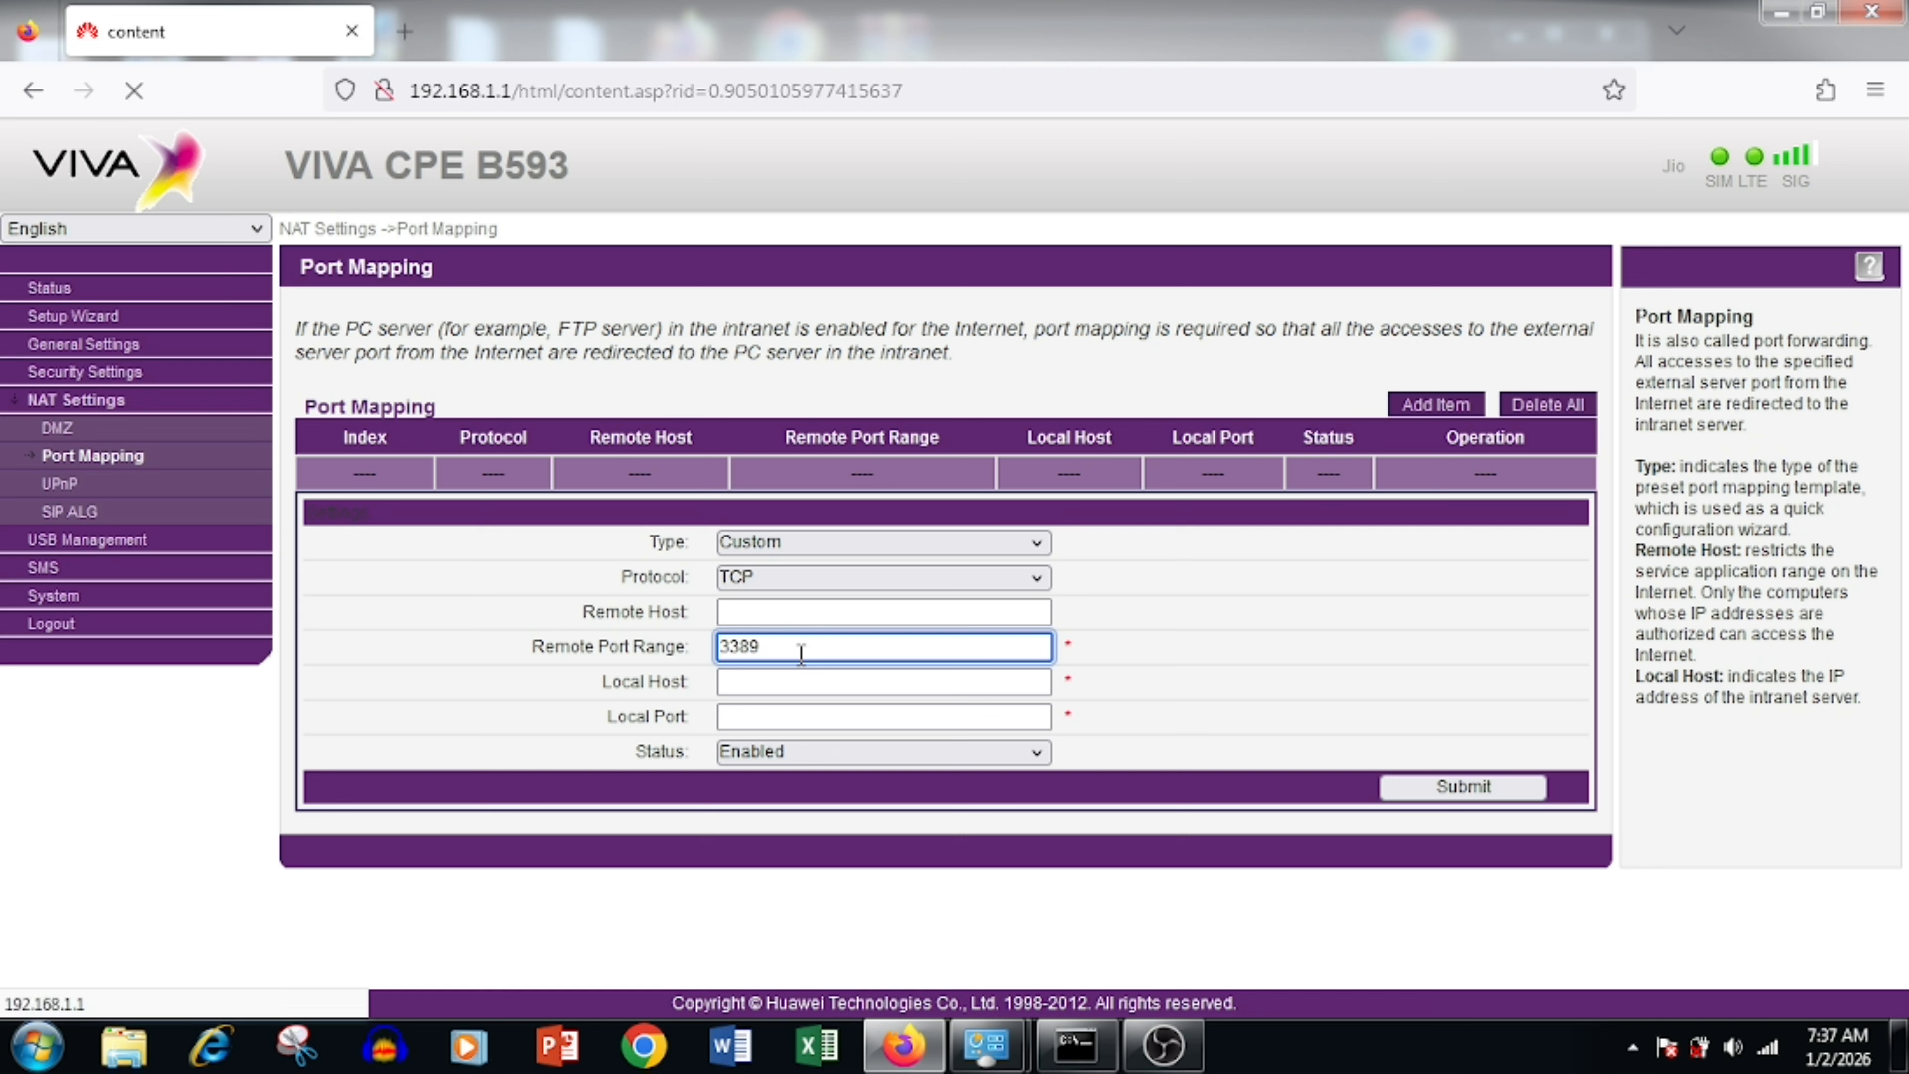
{"action": "left_click", "coordinate": [803, 683]}
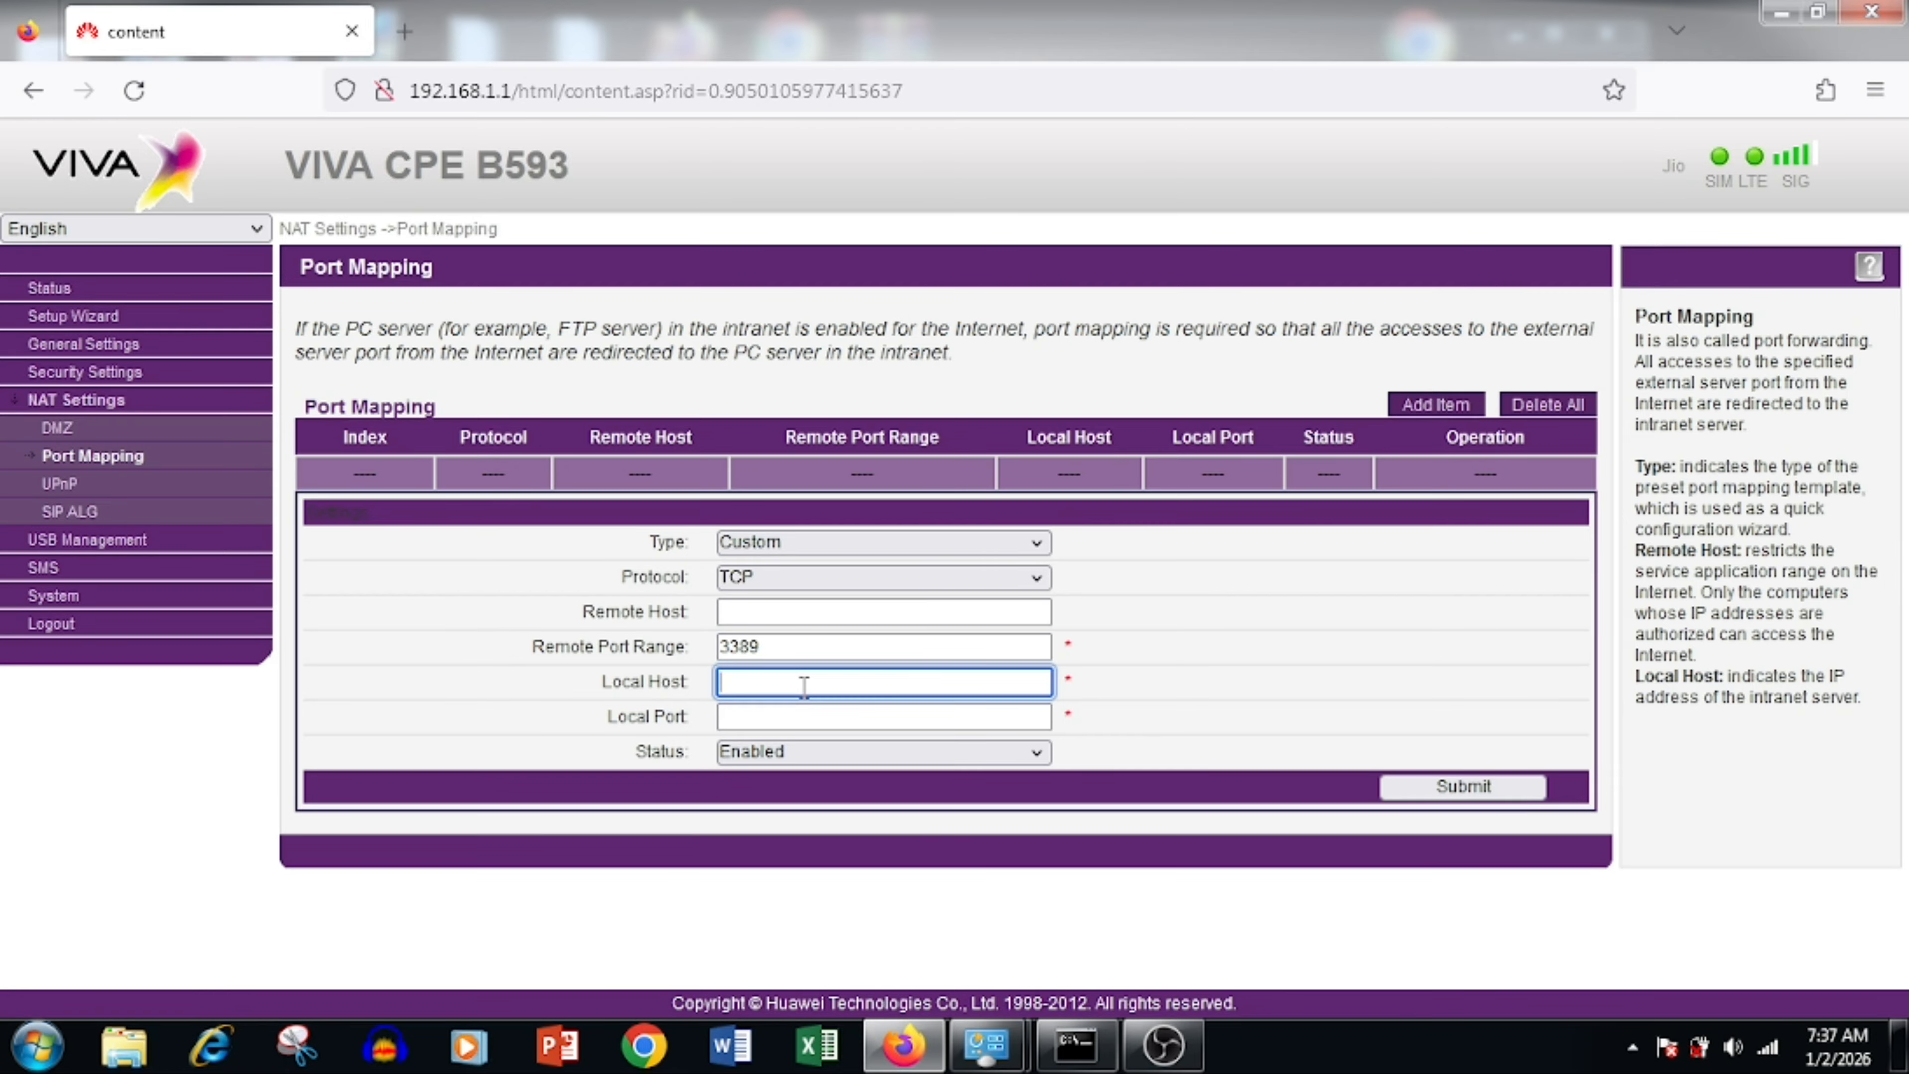
{"action": "type", "text": "192.168.1.2"}
{"action": "left_click", "coordinate": [761, 719]}
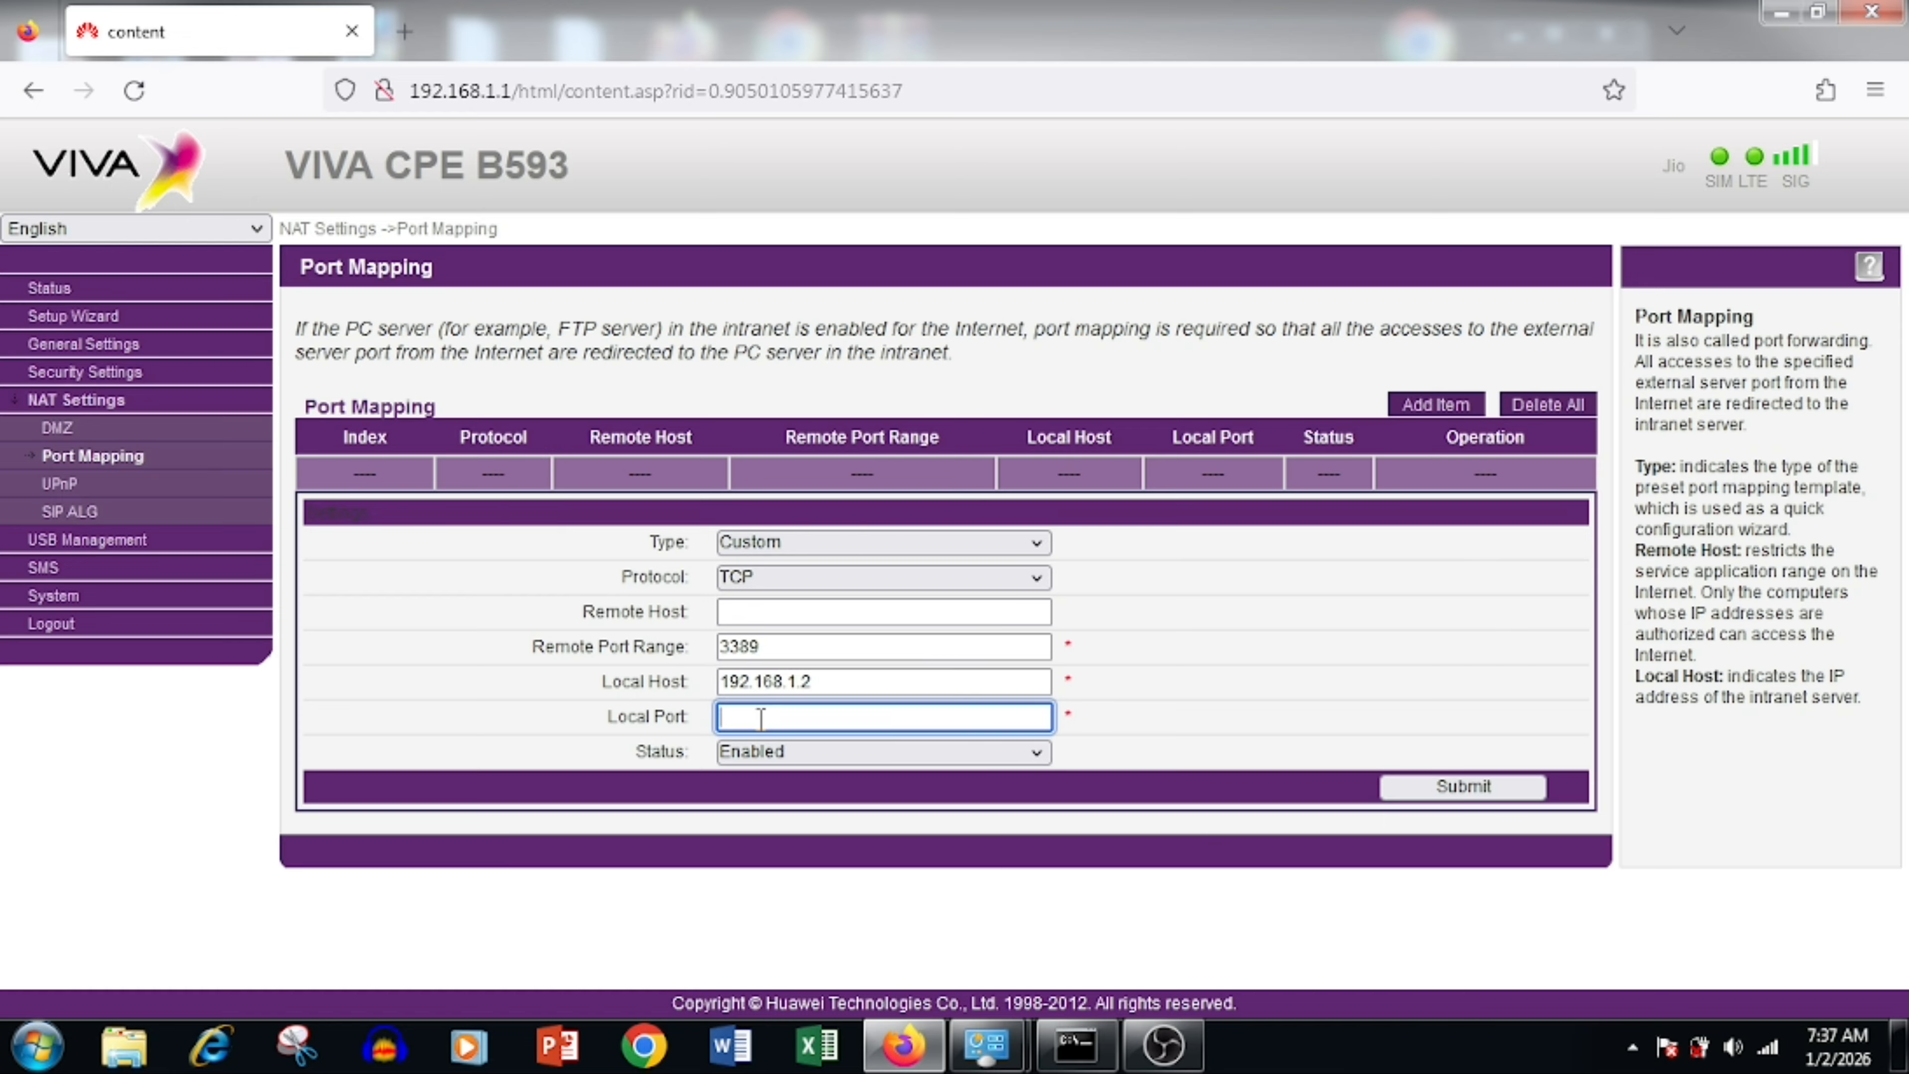
{"action": "type", "text": "3389"}
{"action": "left_click", "coordinate": [762, 758]}
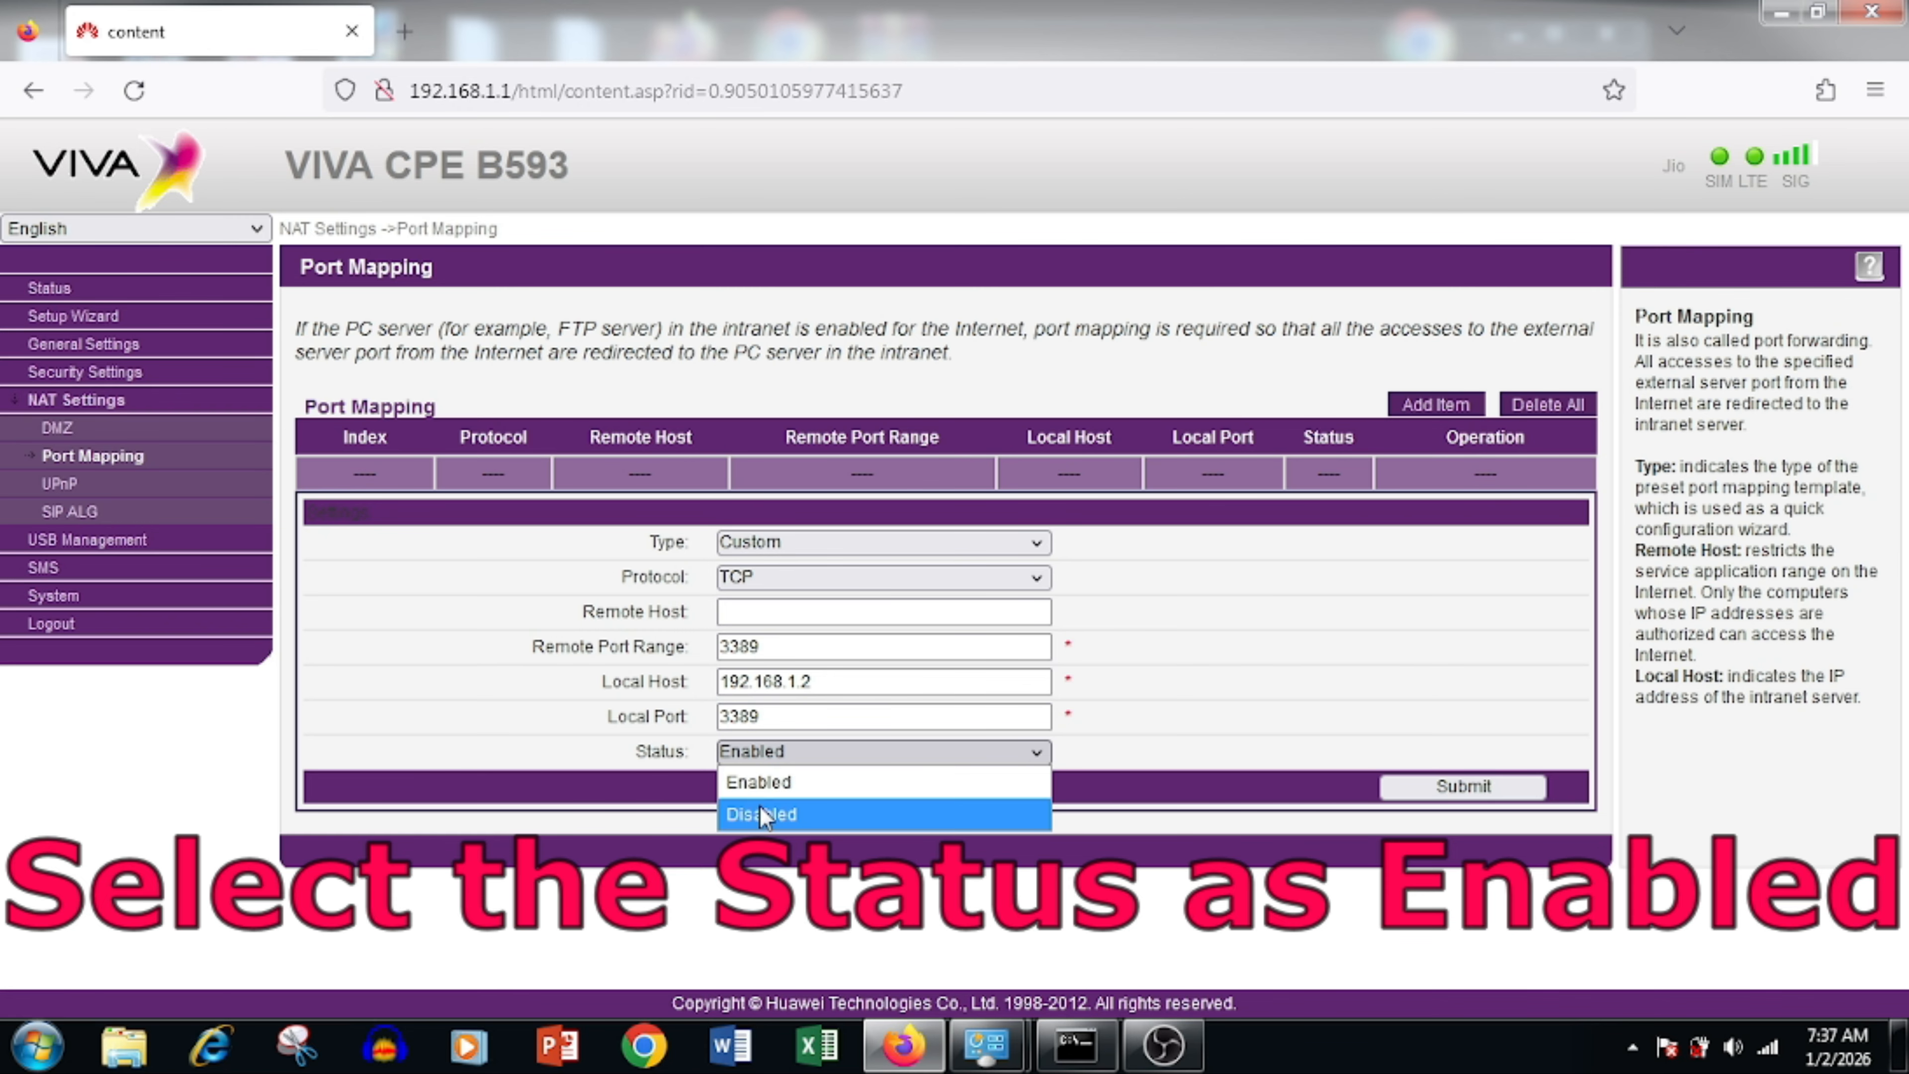
{"action": "left_click", "coordinate": [809, 782]}
{"action": "left_click", "coordinate": [1417, 791]}
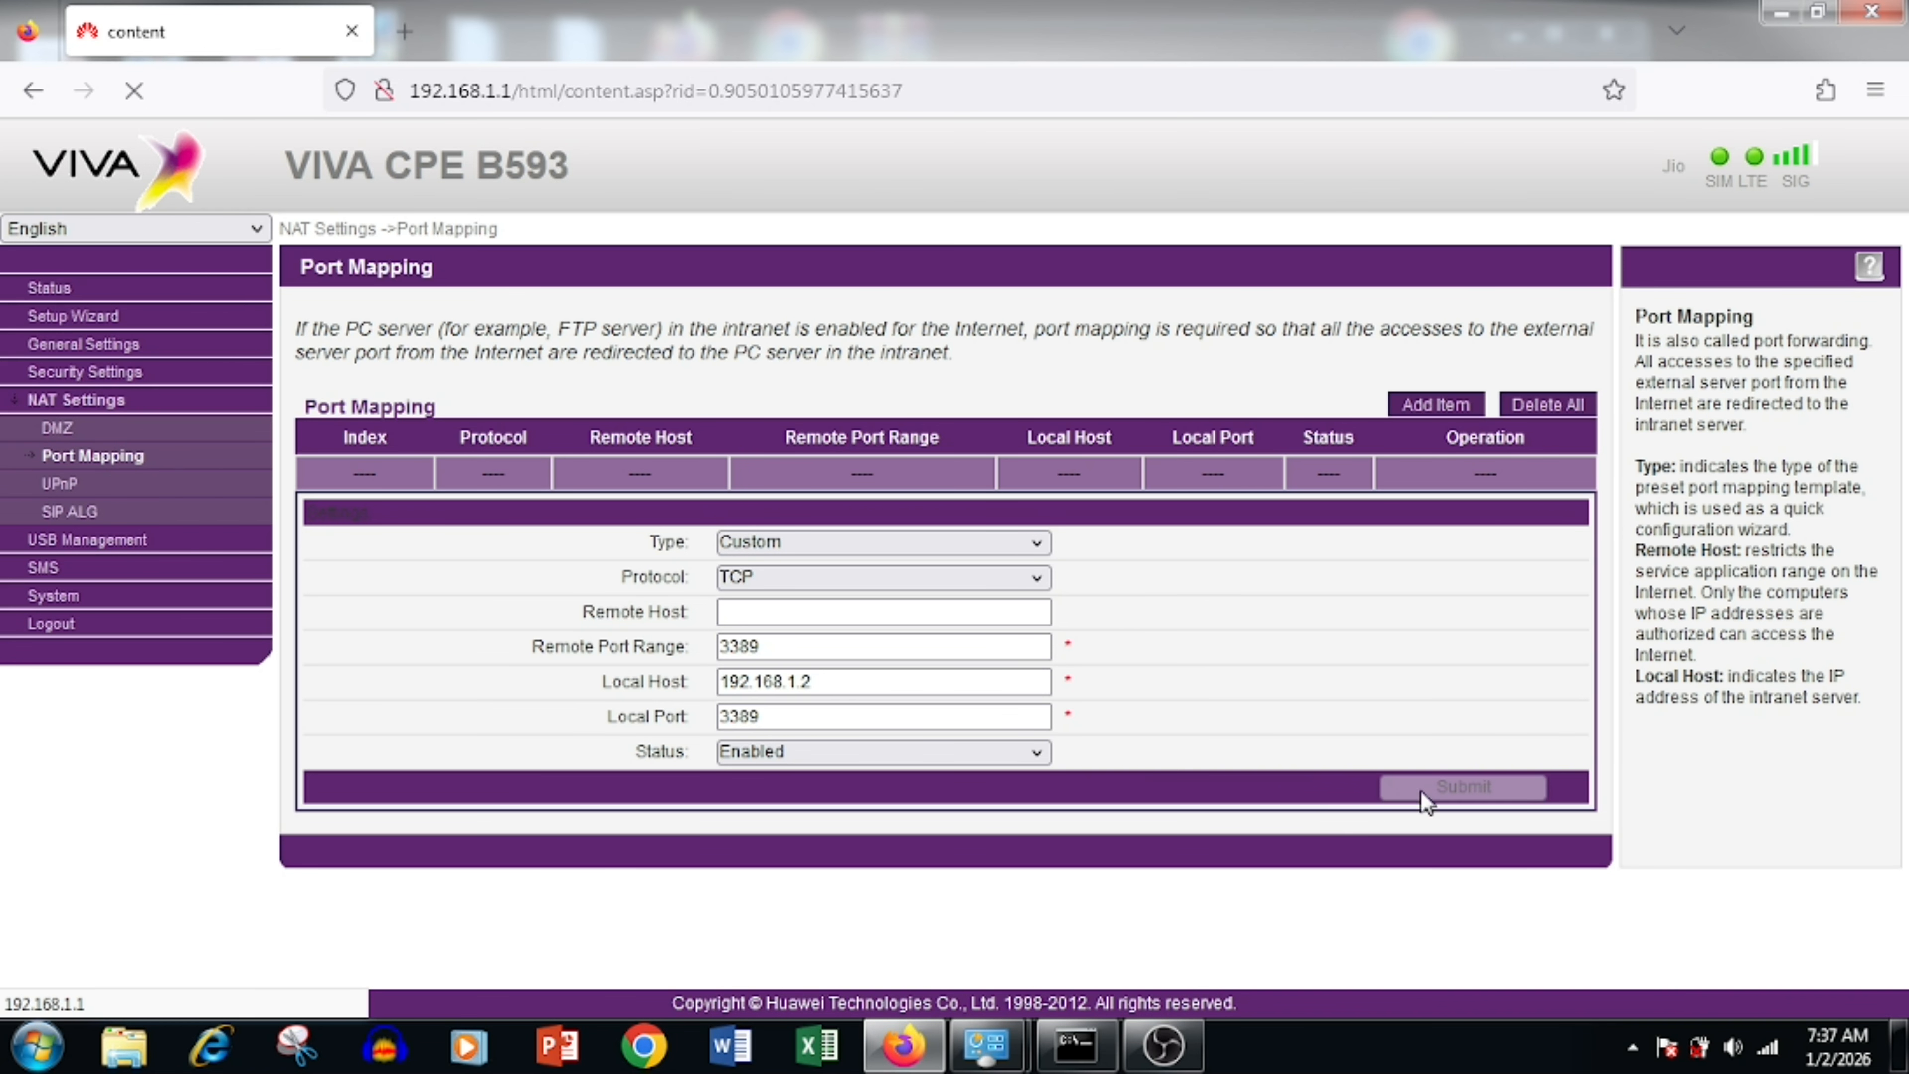
Step: Start another rule with protocol TCP/UDP and remote port range 8088-8889
{"action": "left_click", "coordinate": [1436, 410]}
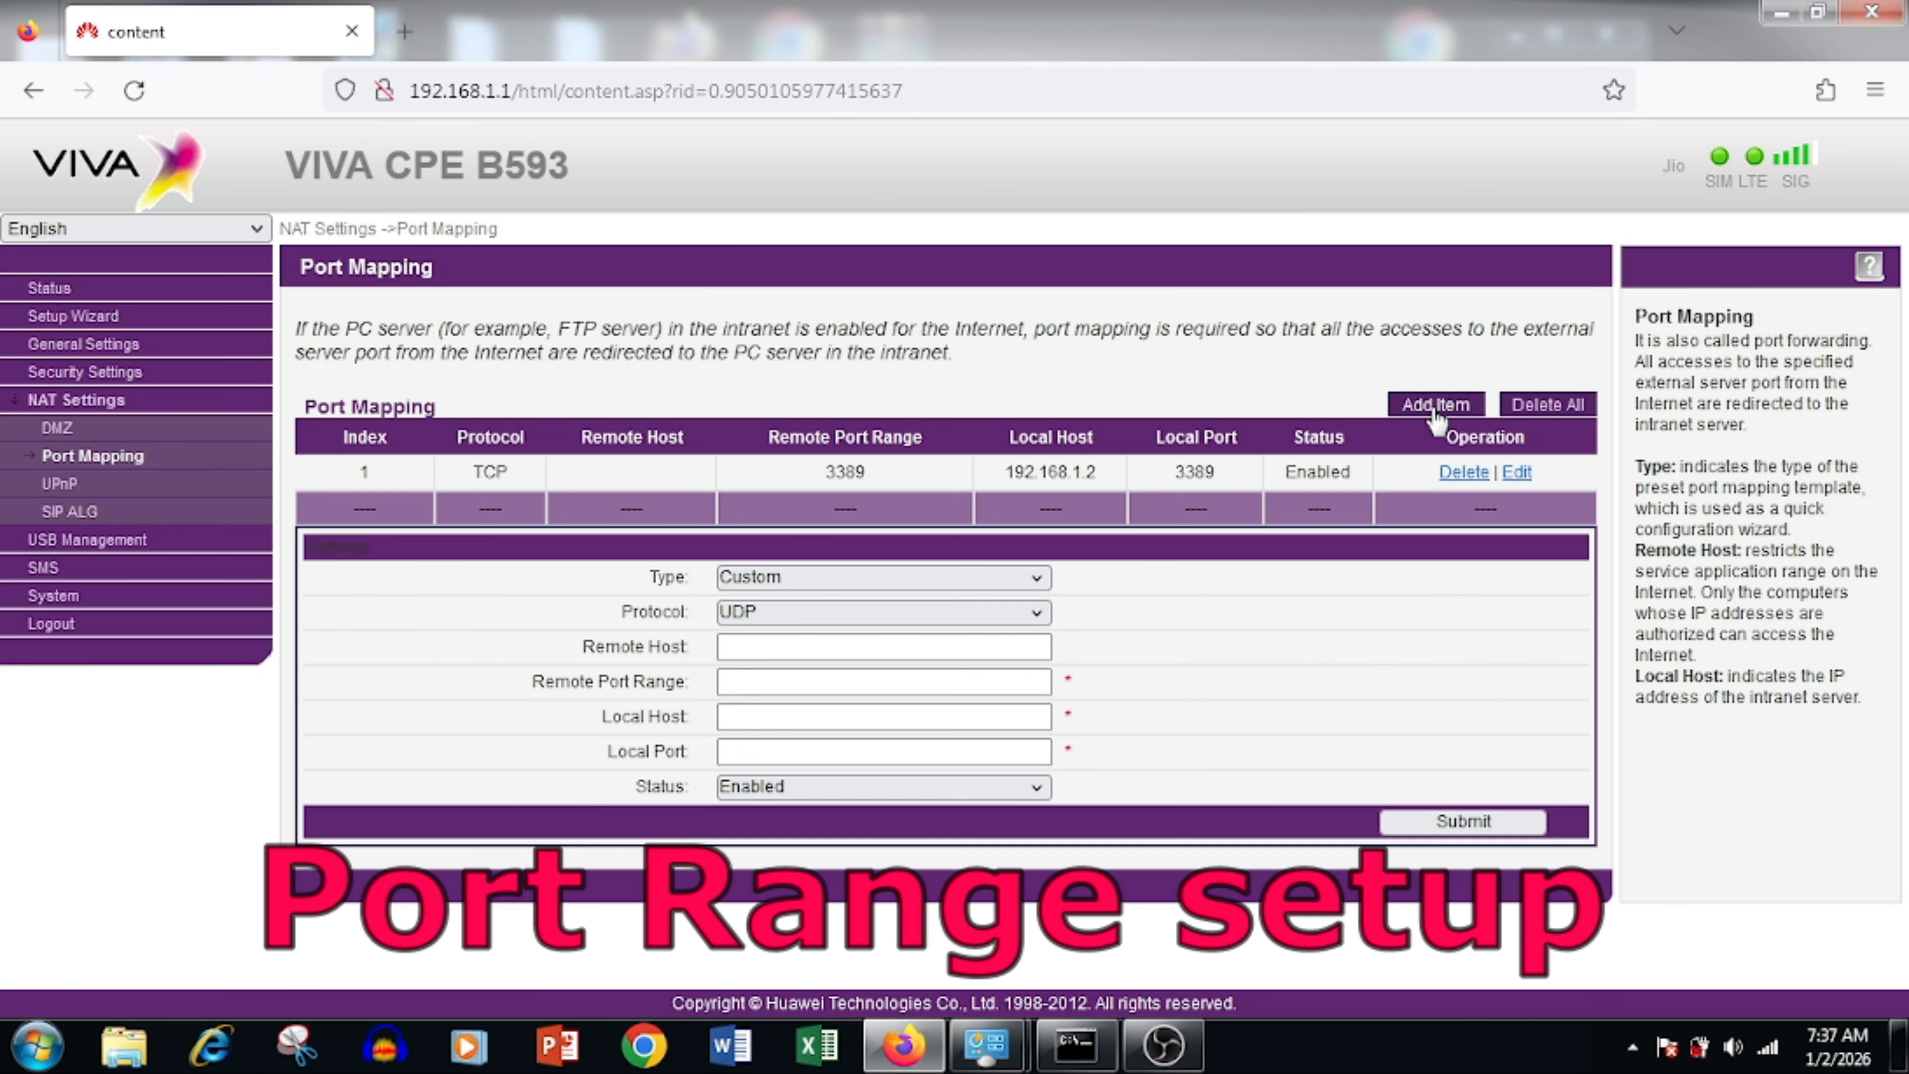
{"action": "left_click", "coordinate": [790, 610]}
{"action": "left_click", "coordinate": [808, 714]}
{"action": "left_click", "coordinate": [796, 645]}
{"action": "type", "text": "8088"}
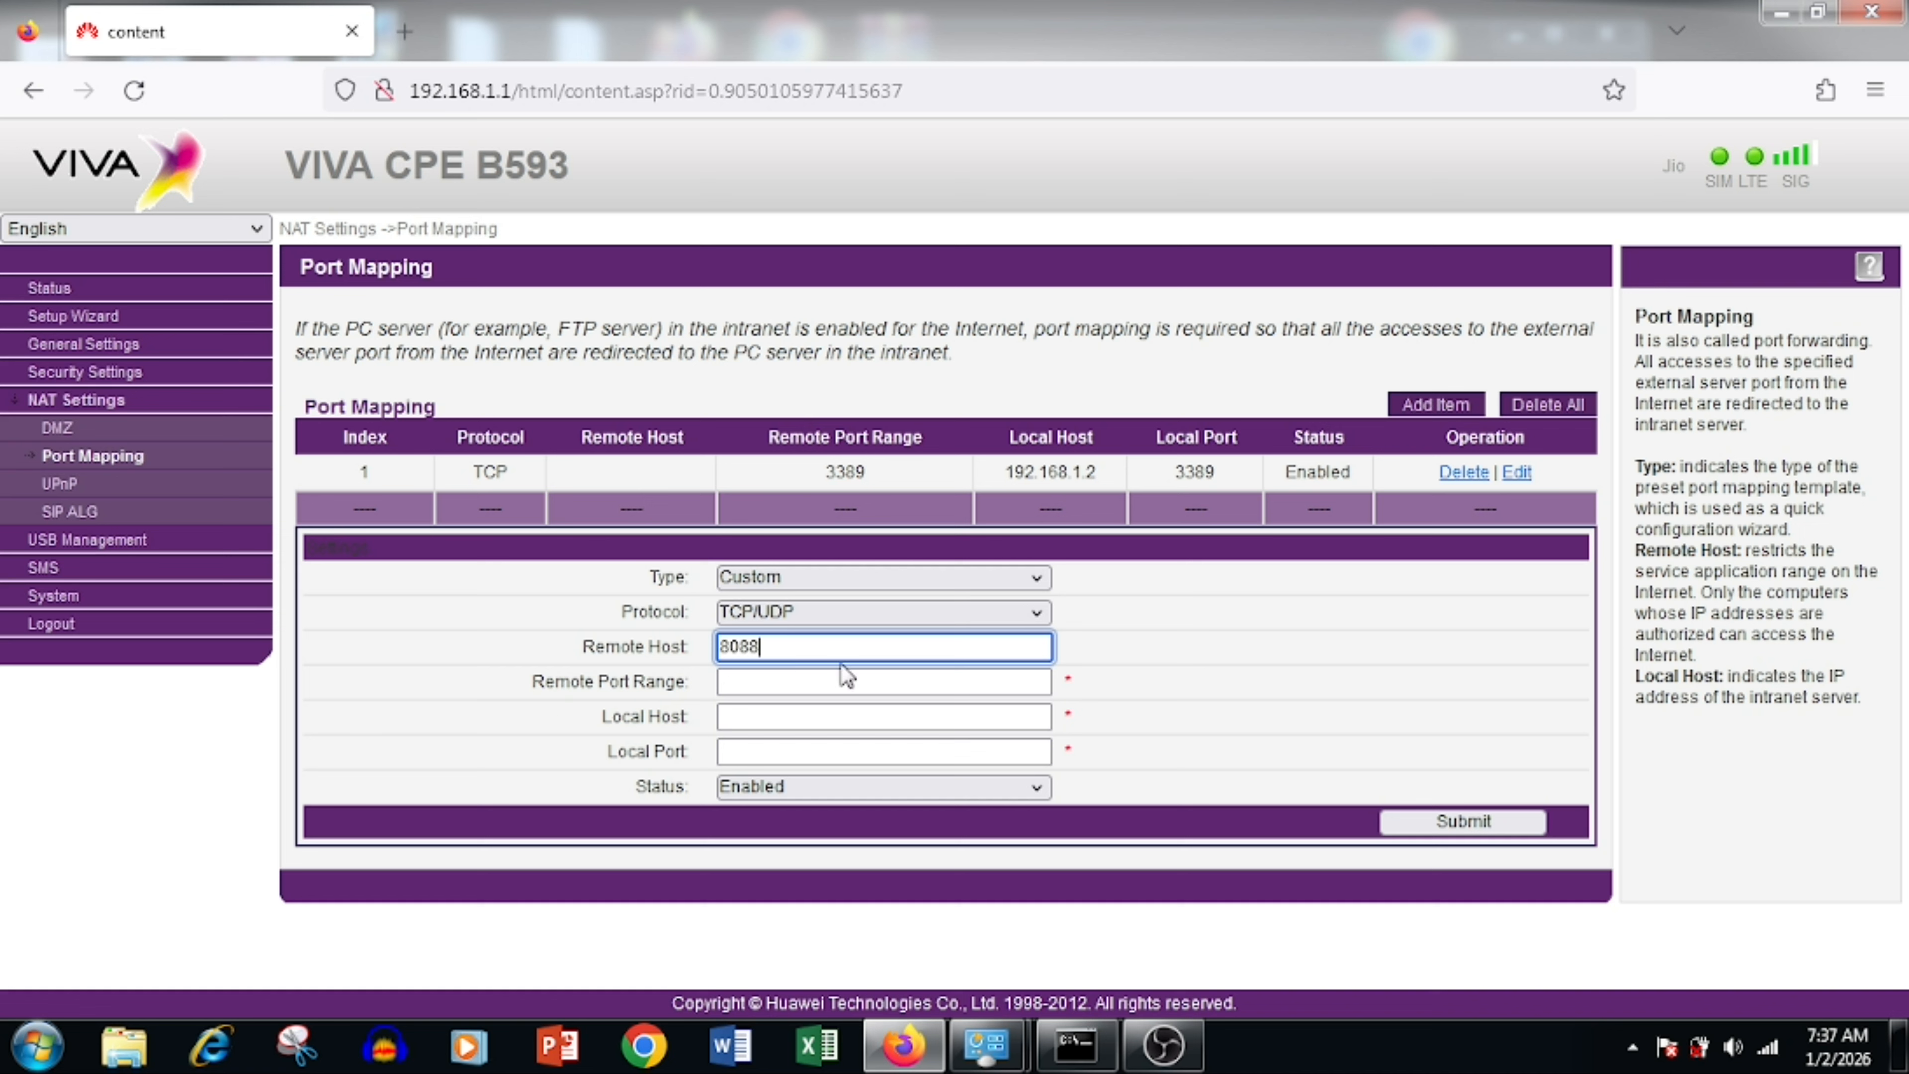
{"action": "left_click_drag", "start_coordinate": [772, 646], "coordinate": [484, 673]}
{"action": "key", "text": "BackSpace"}
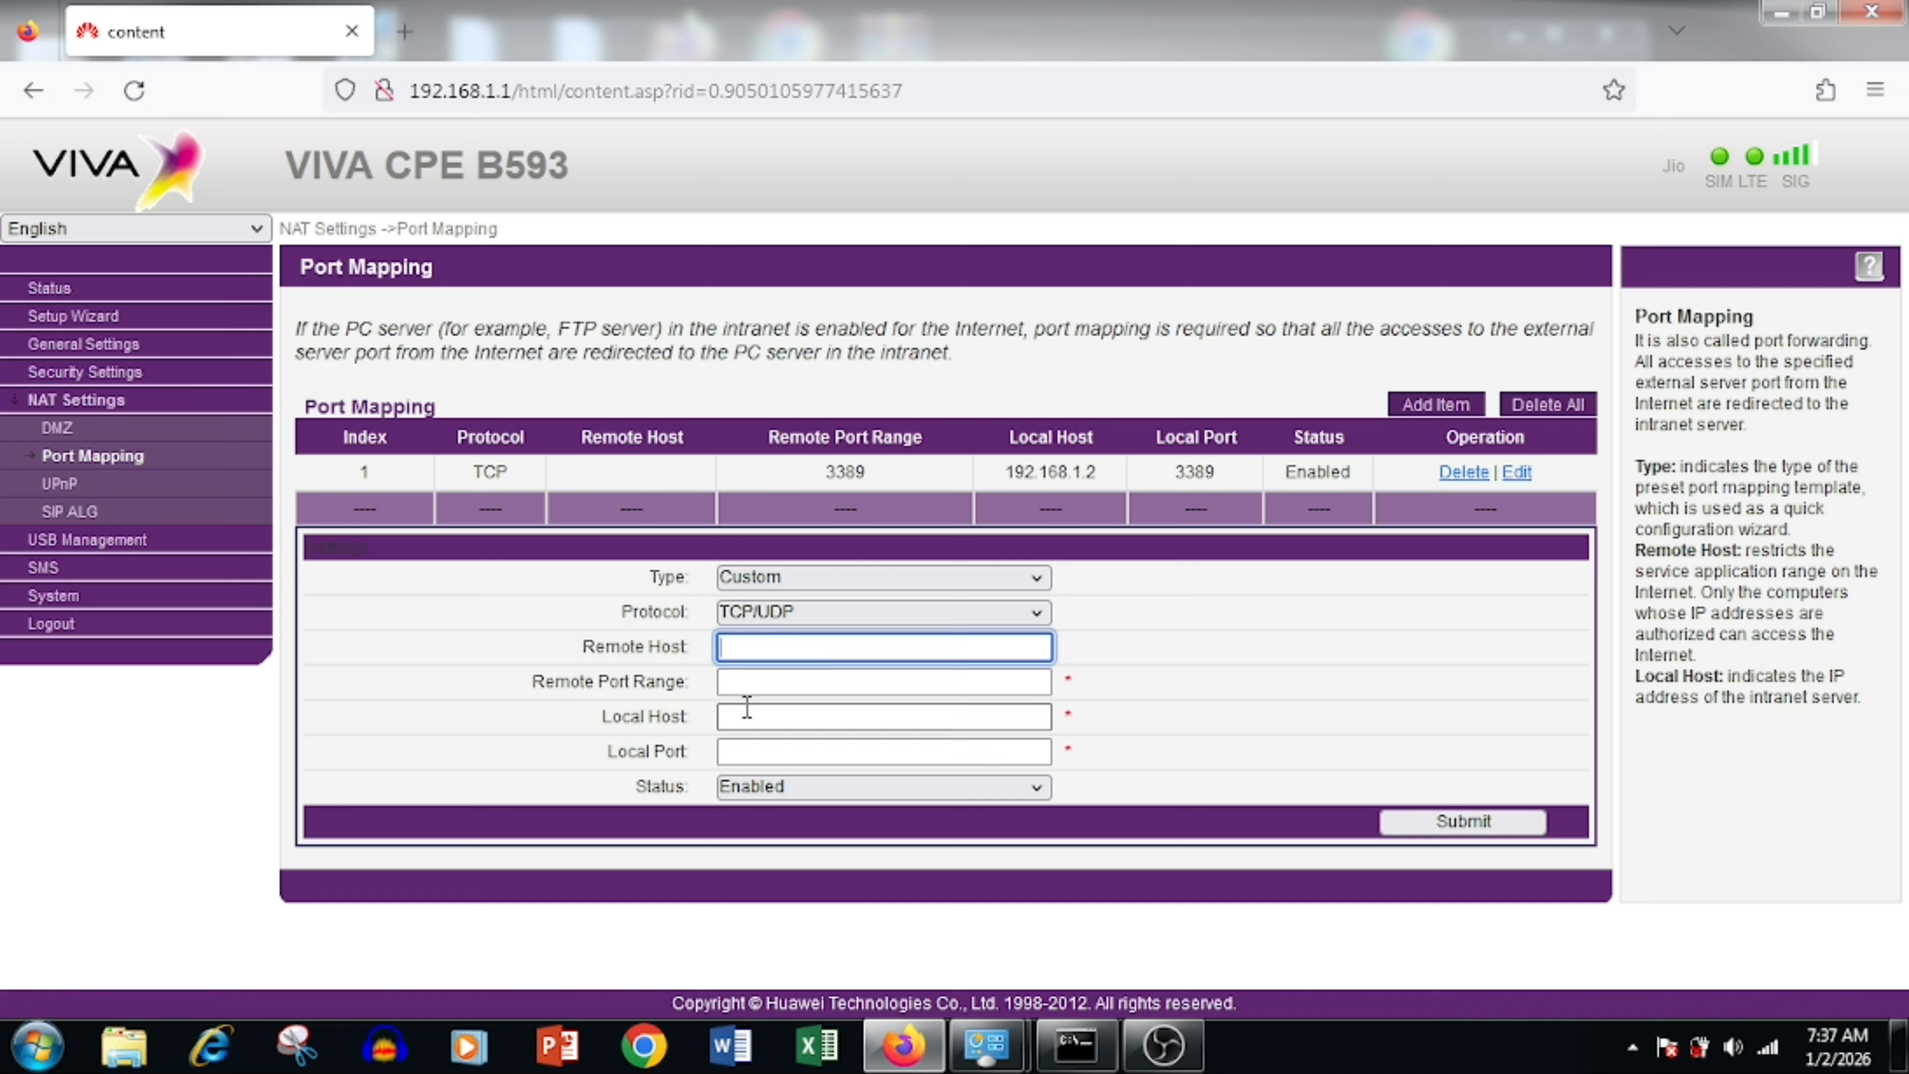
{"action": "left_click", "coordinate": [749, 715]}
{"action": "left_click", "coordinate": [759, 681]}
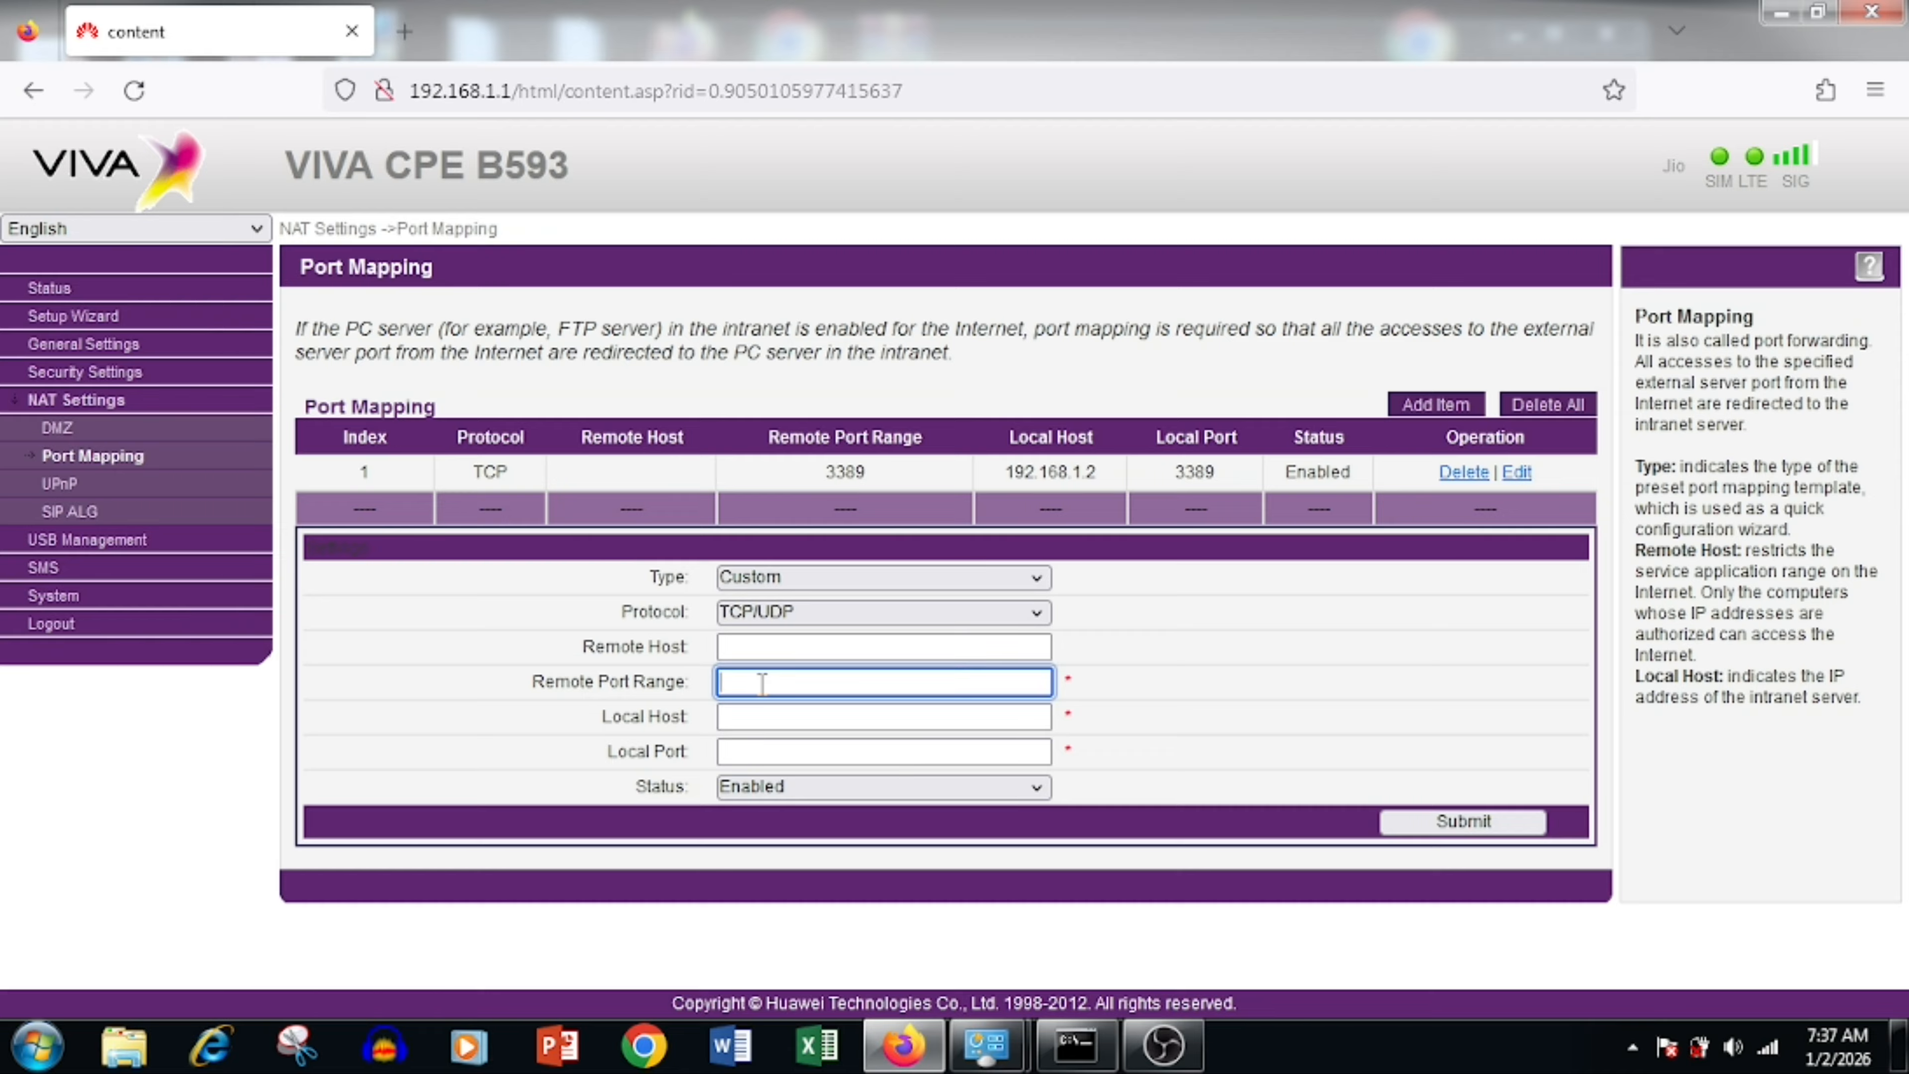
{"action": "type", "text": "8088"}
{"action": "left_click", "coordinate": [968, 690]}
{"action": "type", "text": "-8889"}
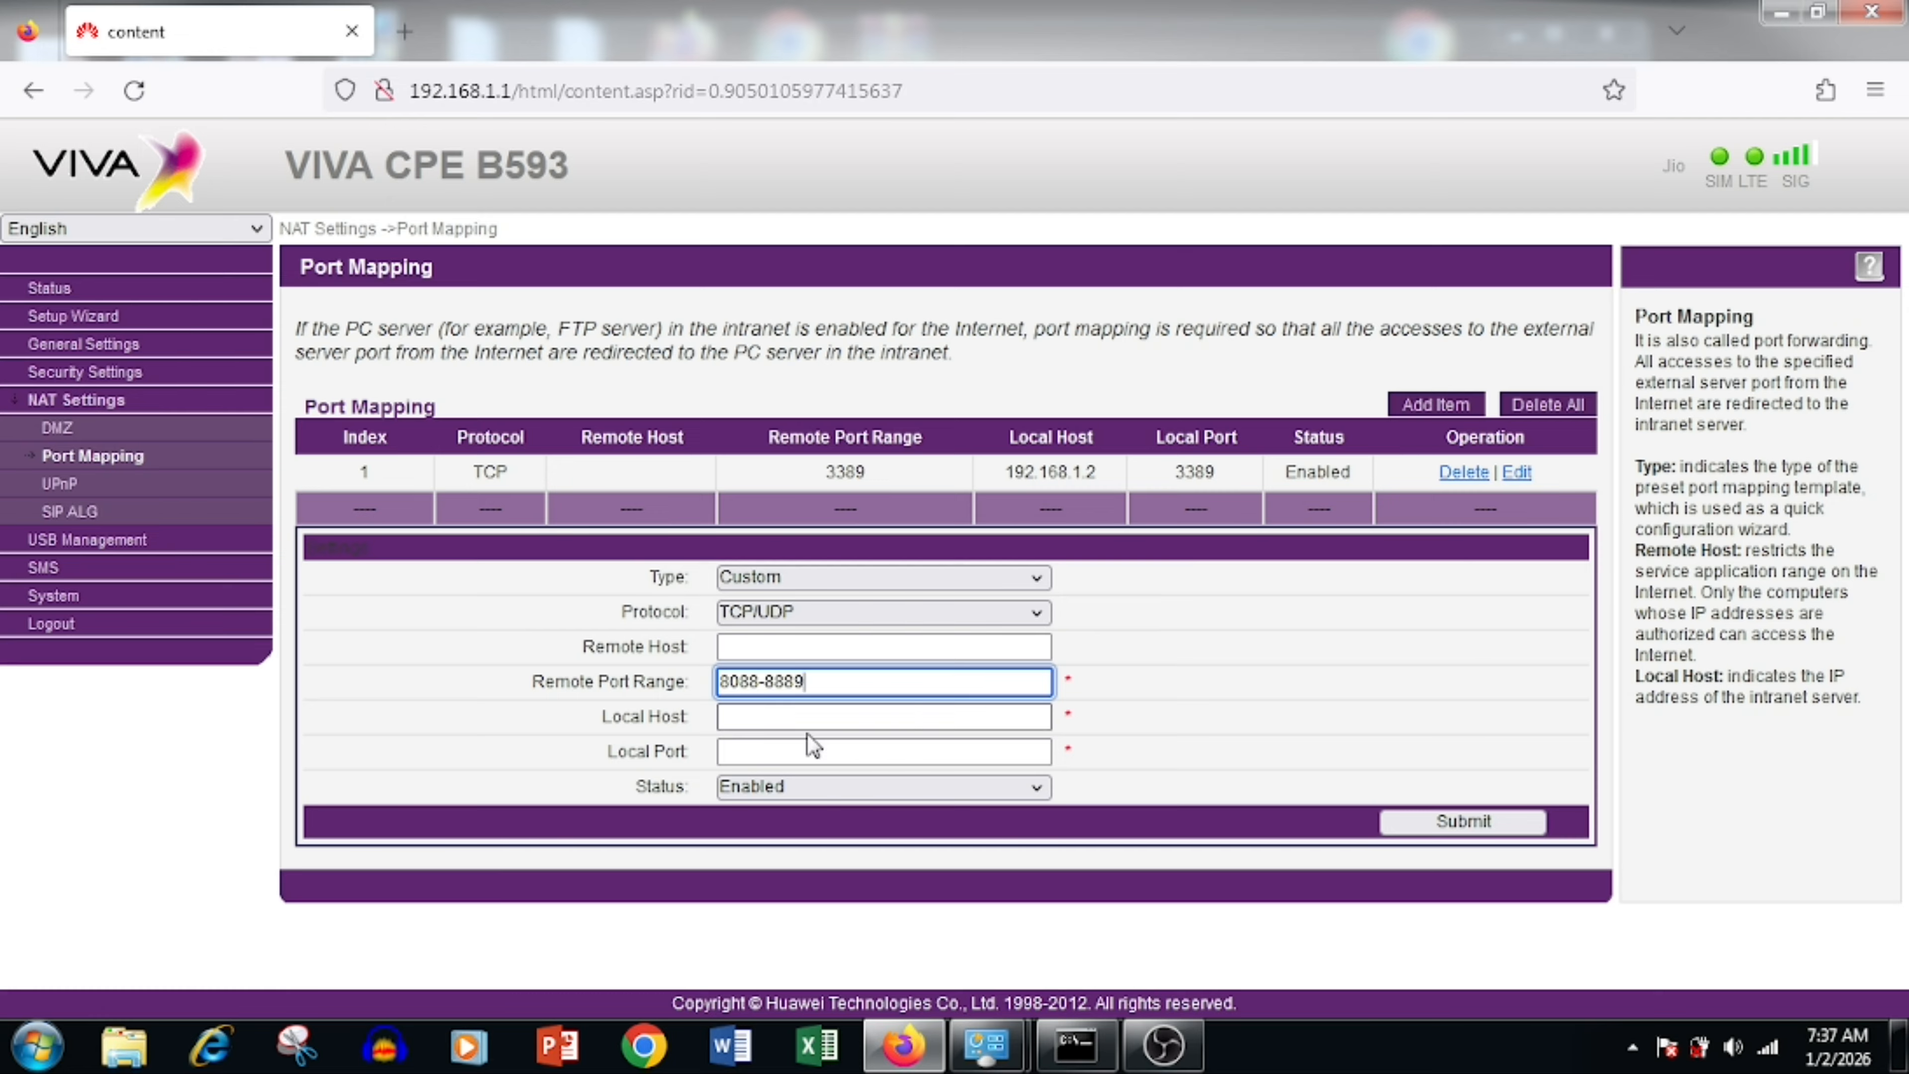
Step: Set local host 192.168.1.3 and local port 8088, then submit the rule
{"action": "left_click", "coordinate": [750, 721]}
{"action": "type", "text": "192.168.1.2"}
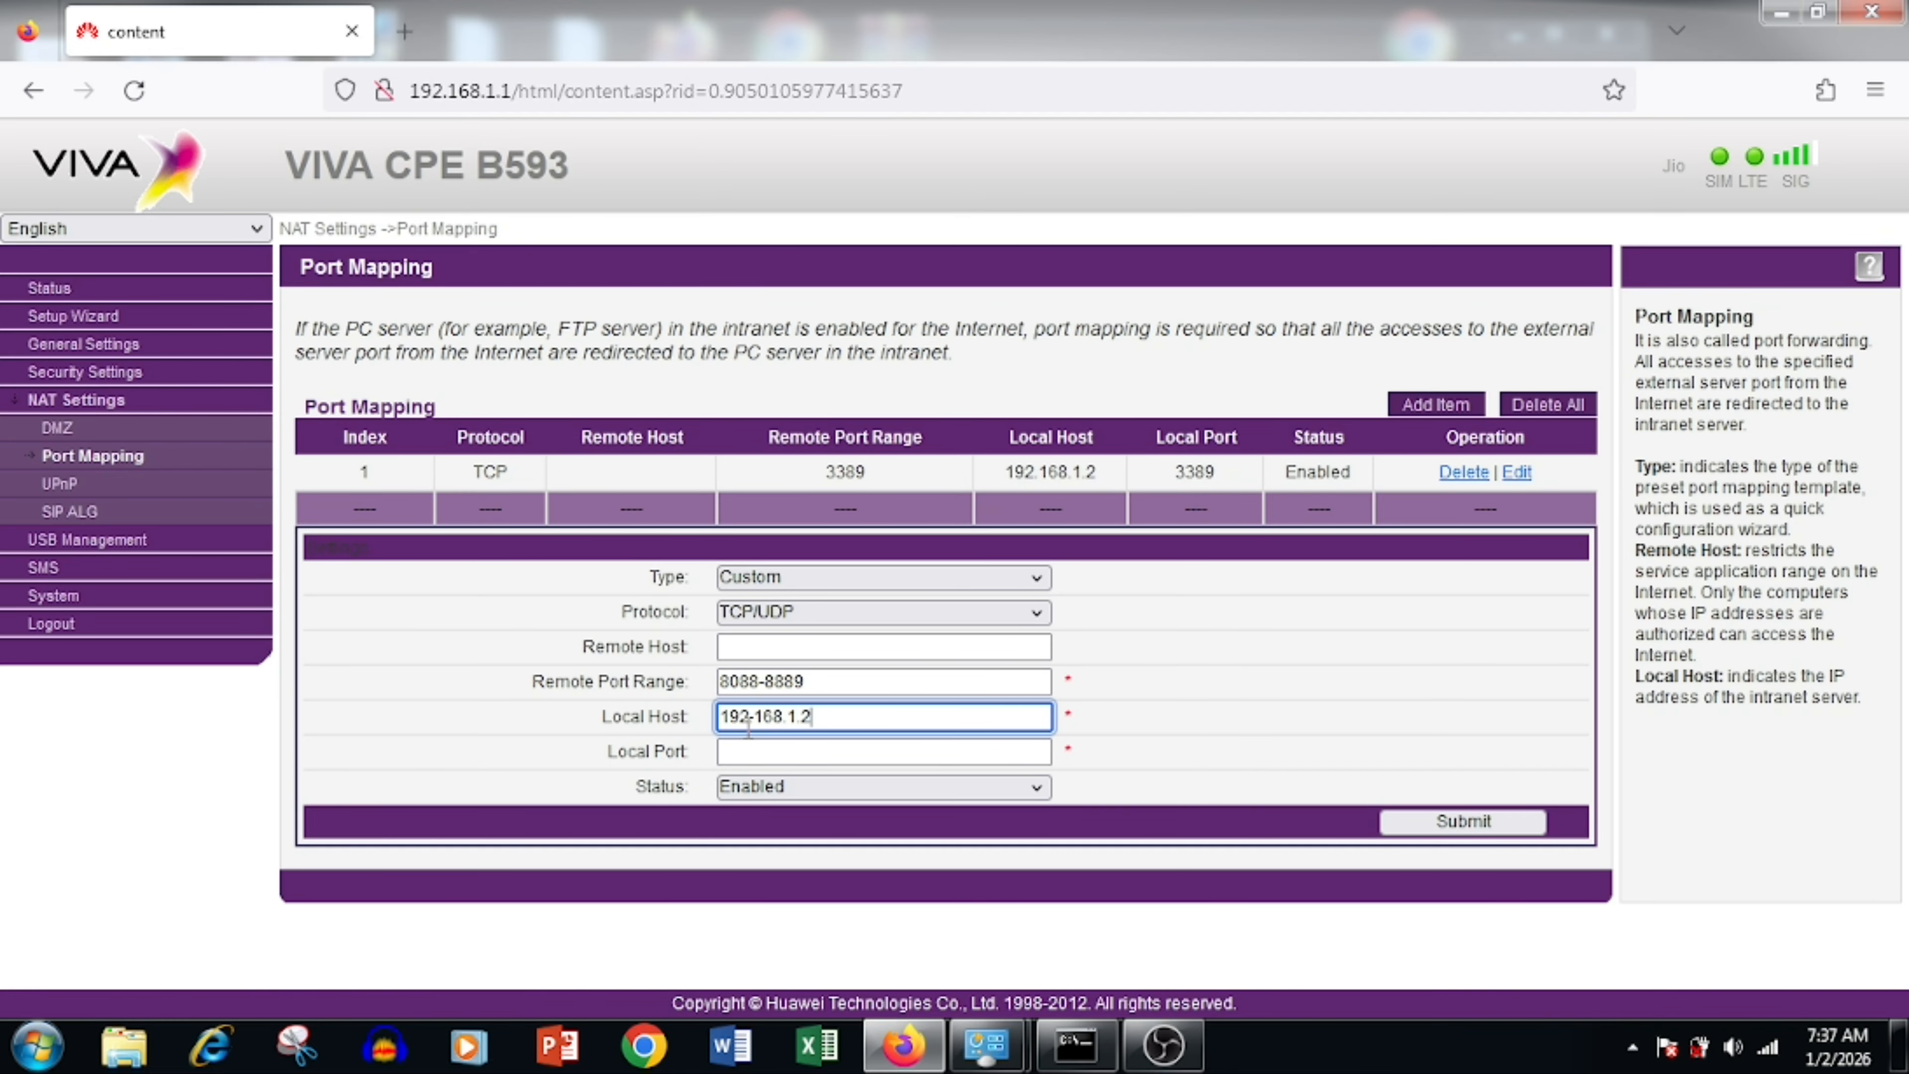
{"action": "key", "text": "BackSpace"}
{"action": "type", "text": "3"}
{"action": "left_click", "coordinate": [883, 754]}
{"action": "type", "text": "8088"}
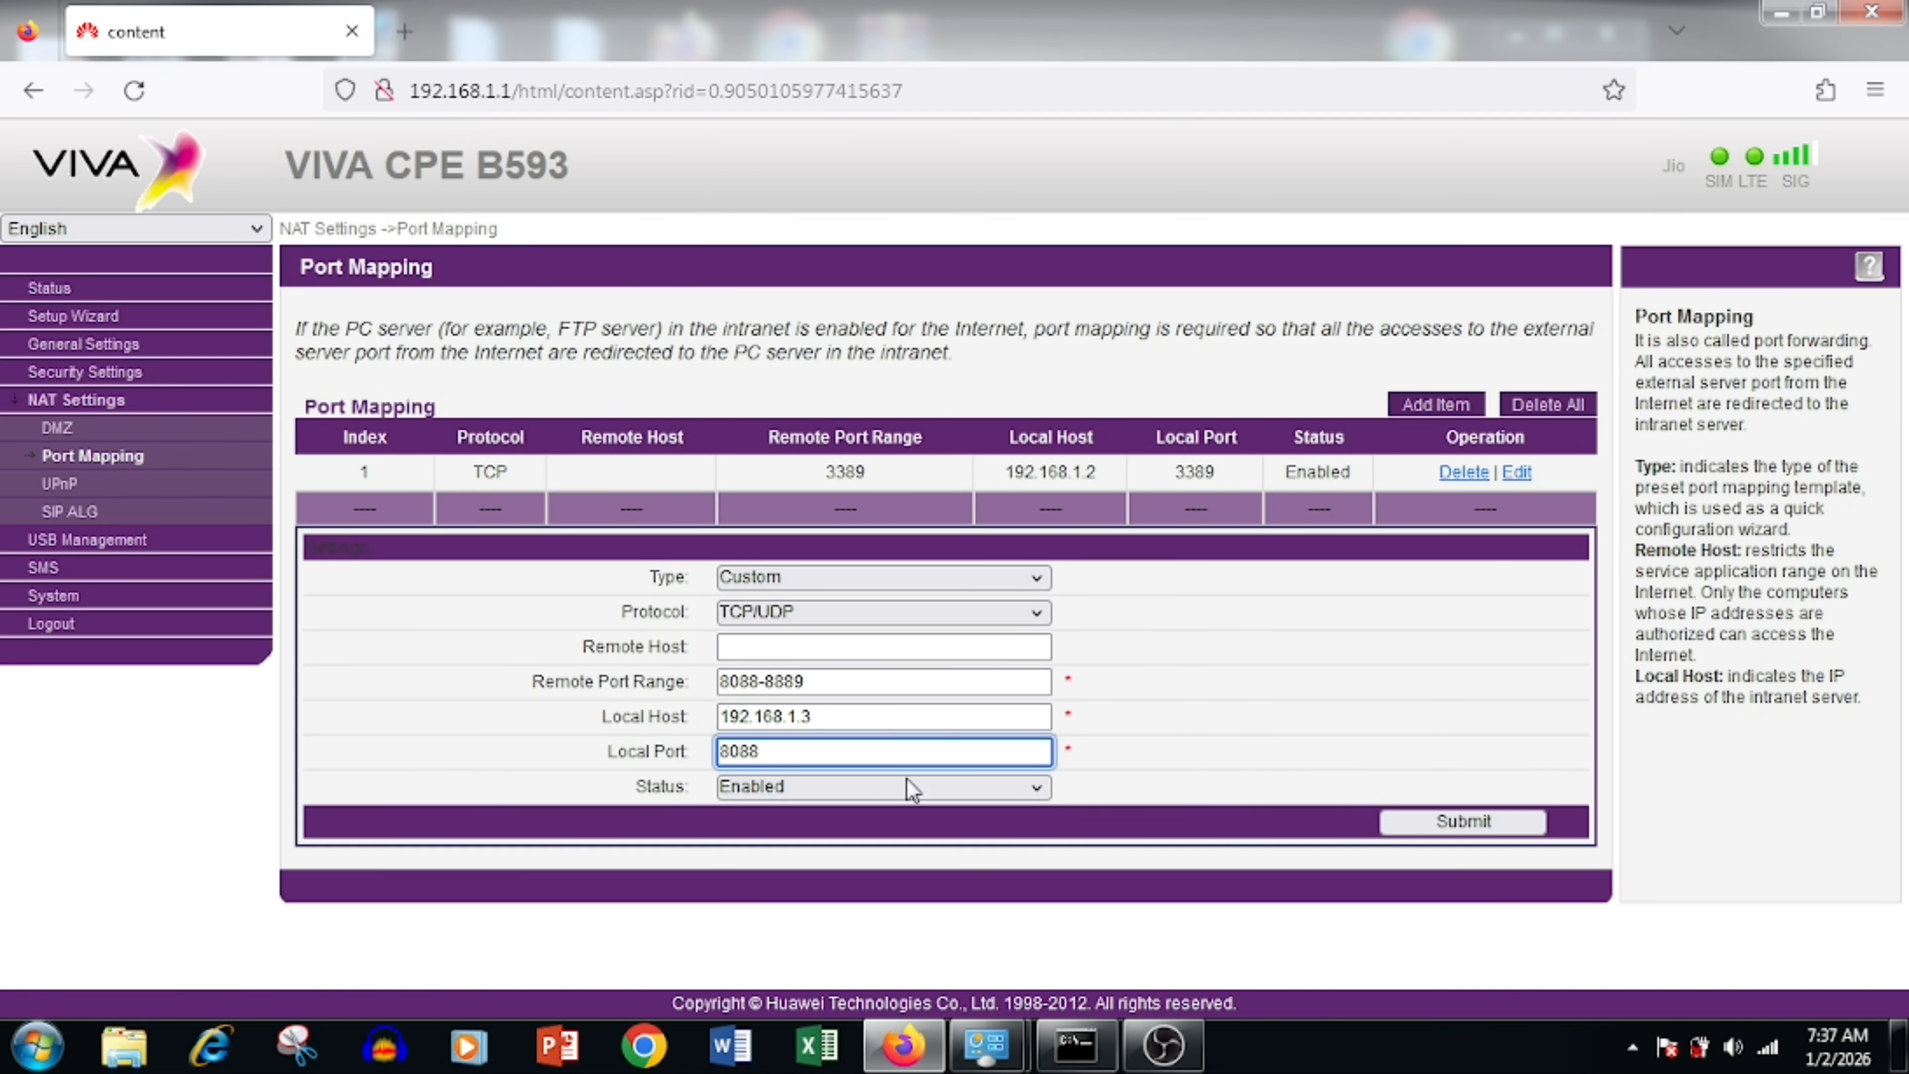
{"action": "left_click", "coordinate": [1420, 814]}
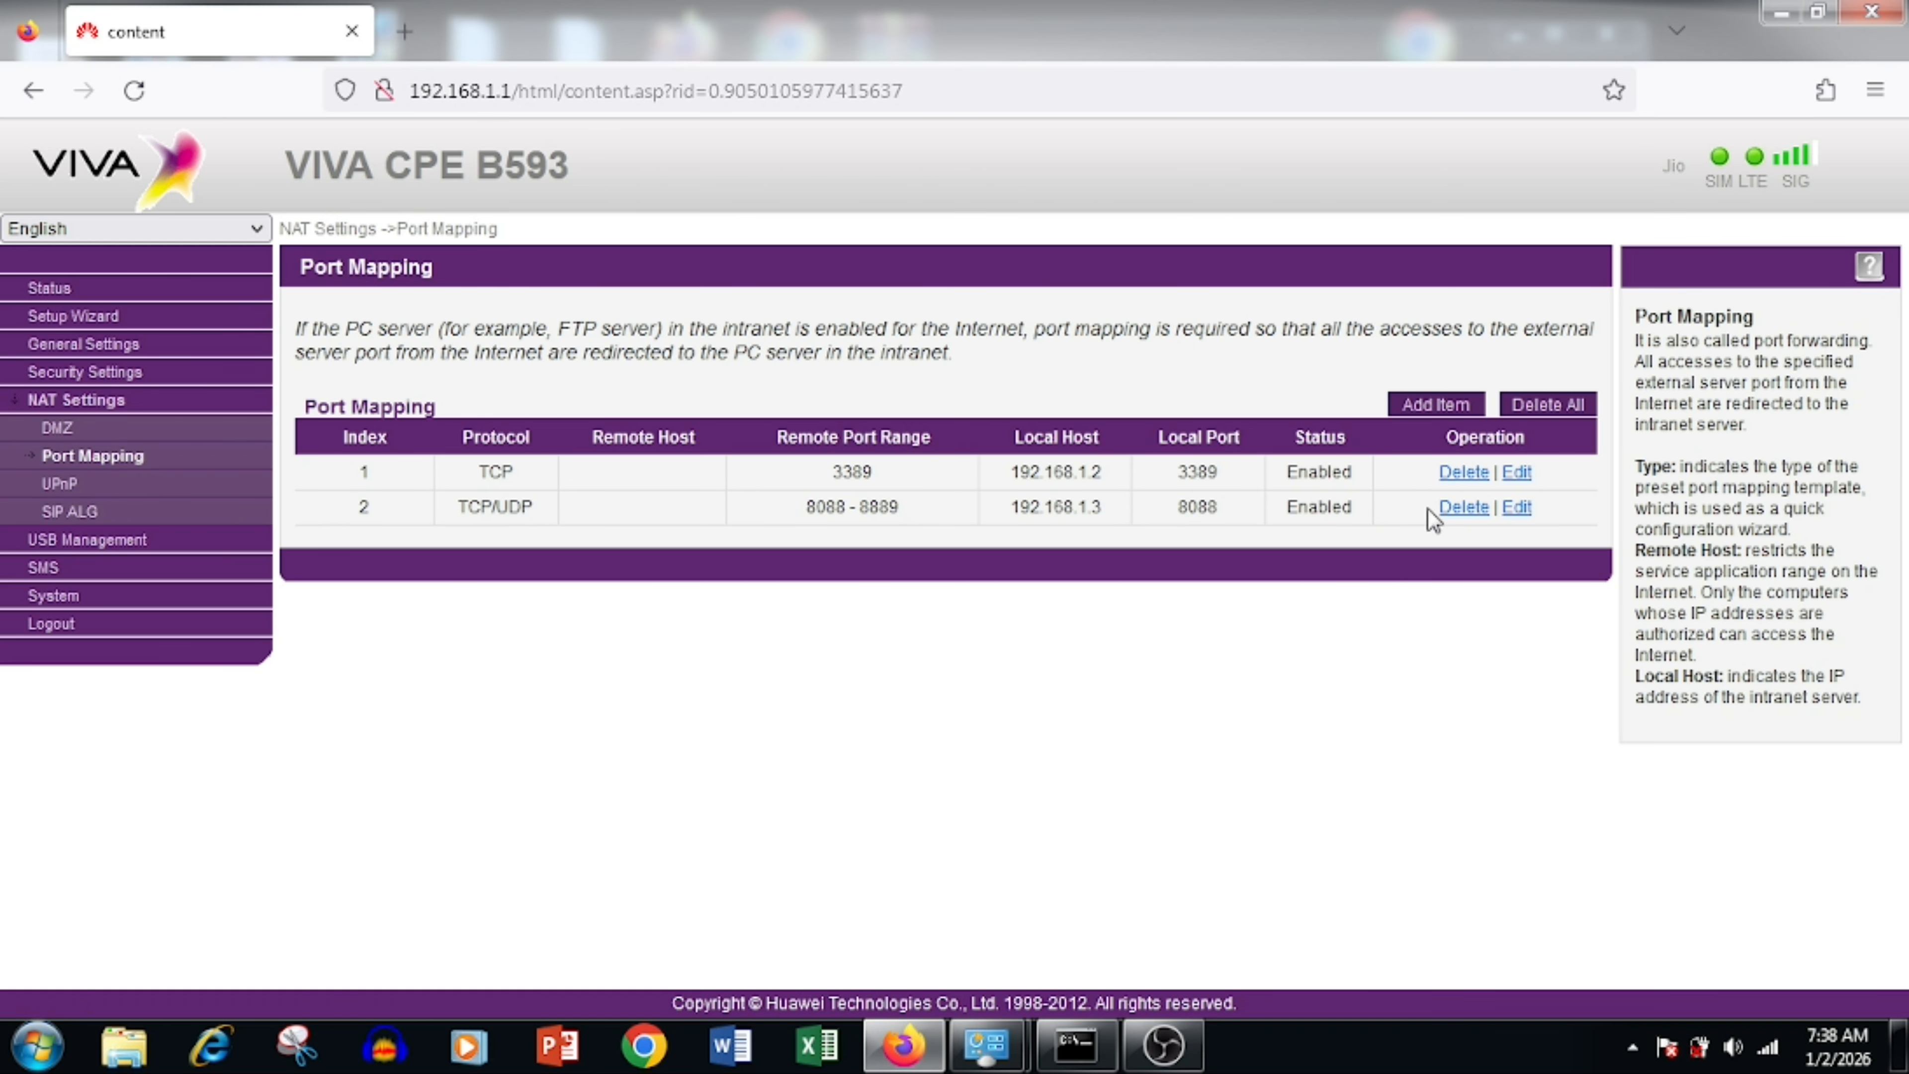
Step: Delete both port mapping rules, confirming each deletion
{"action": "left_click", "coordinate": [1464, 508]}
{"action": "left_click", "coordinate": [1061, 618]}
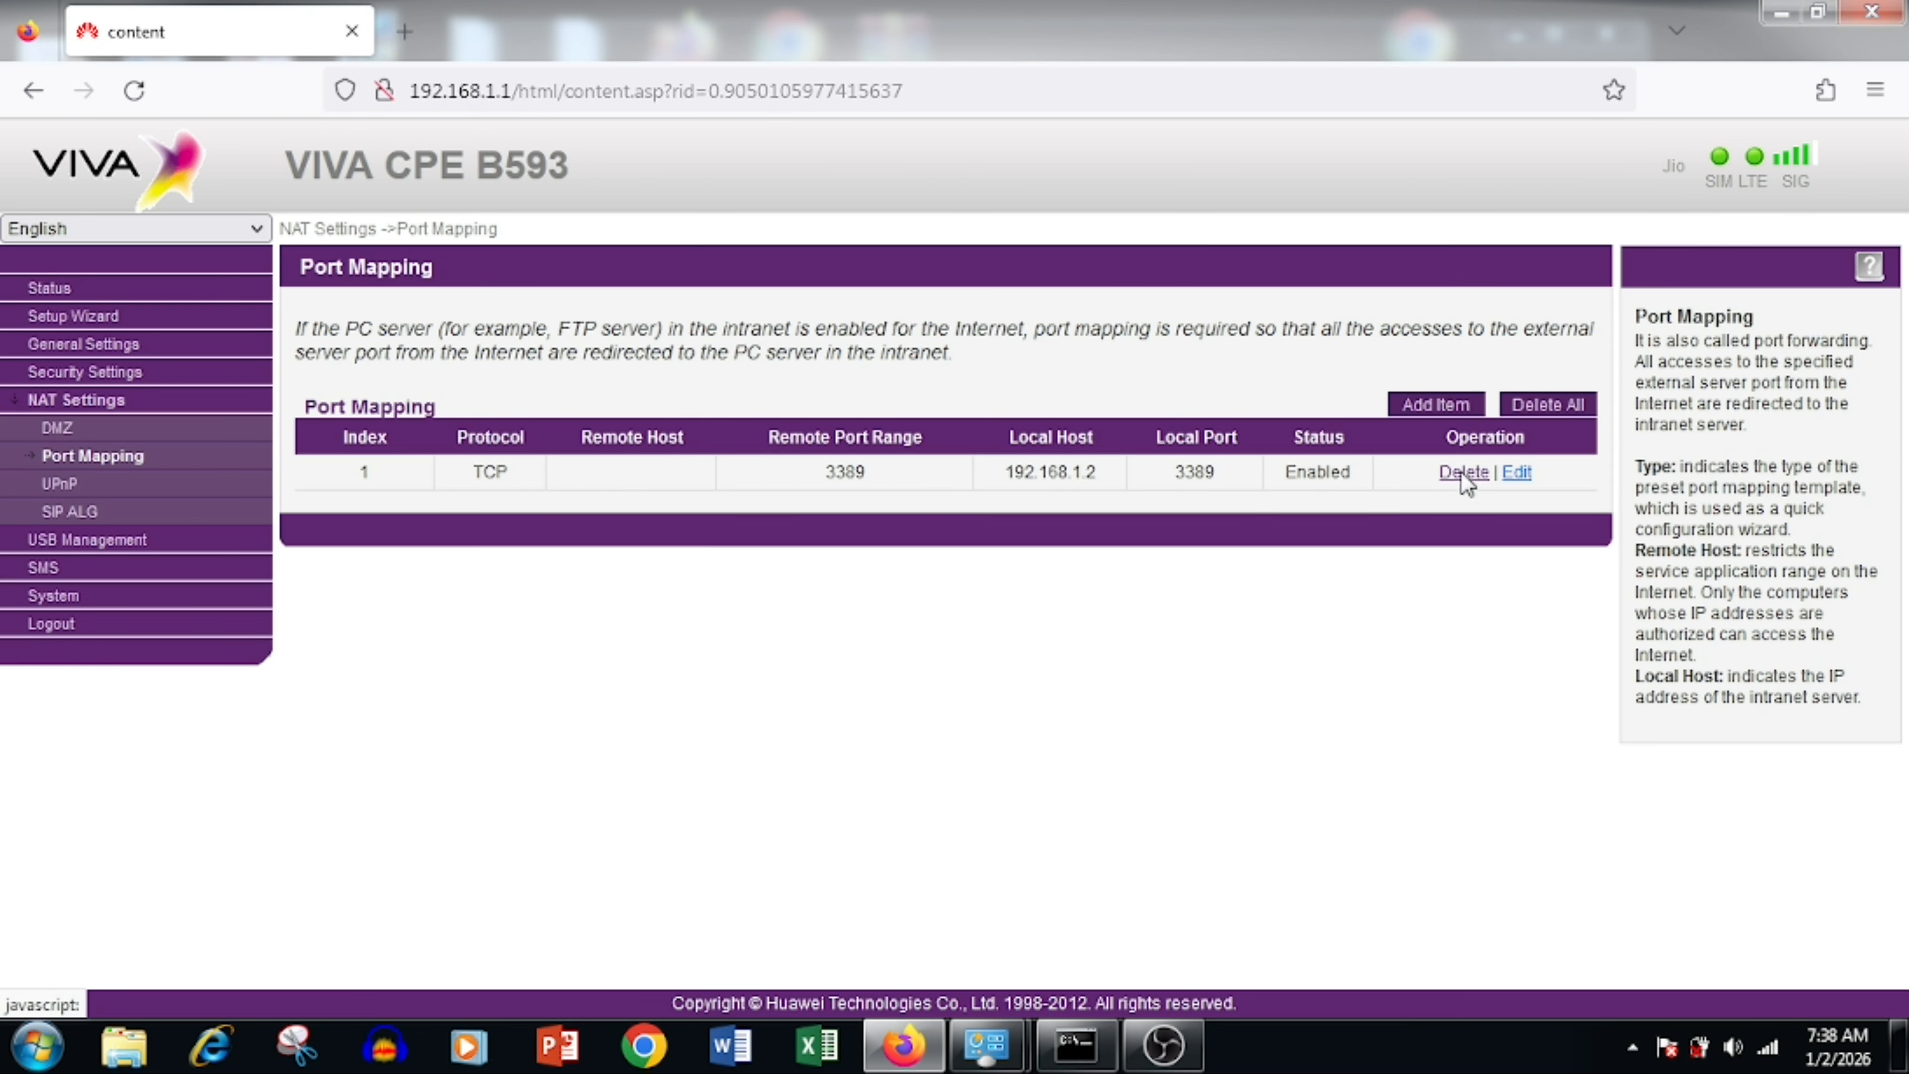
{"action": "left_click", "coordinate": [1464, 472]}
{"action": "left_click", "coordinate": [1074, 647]}
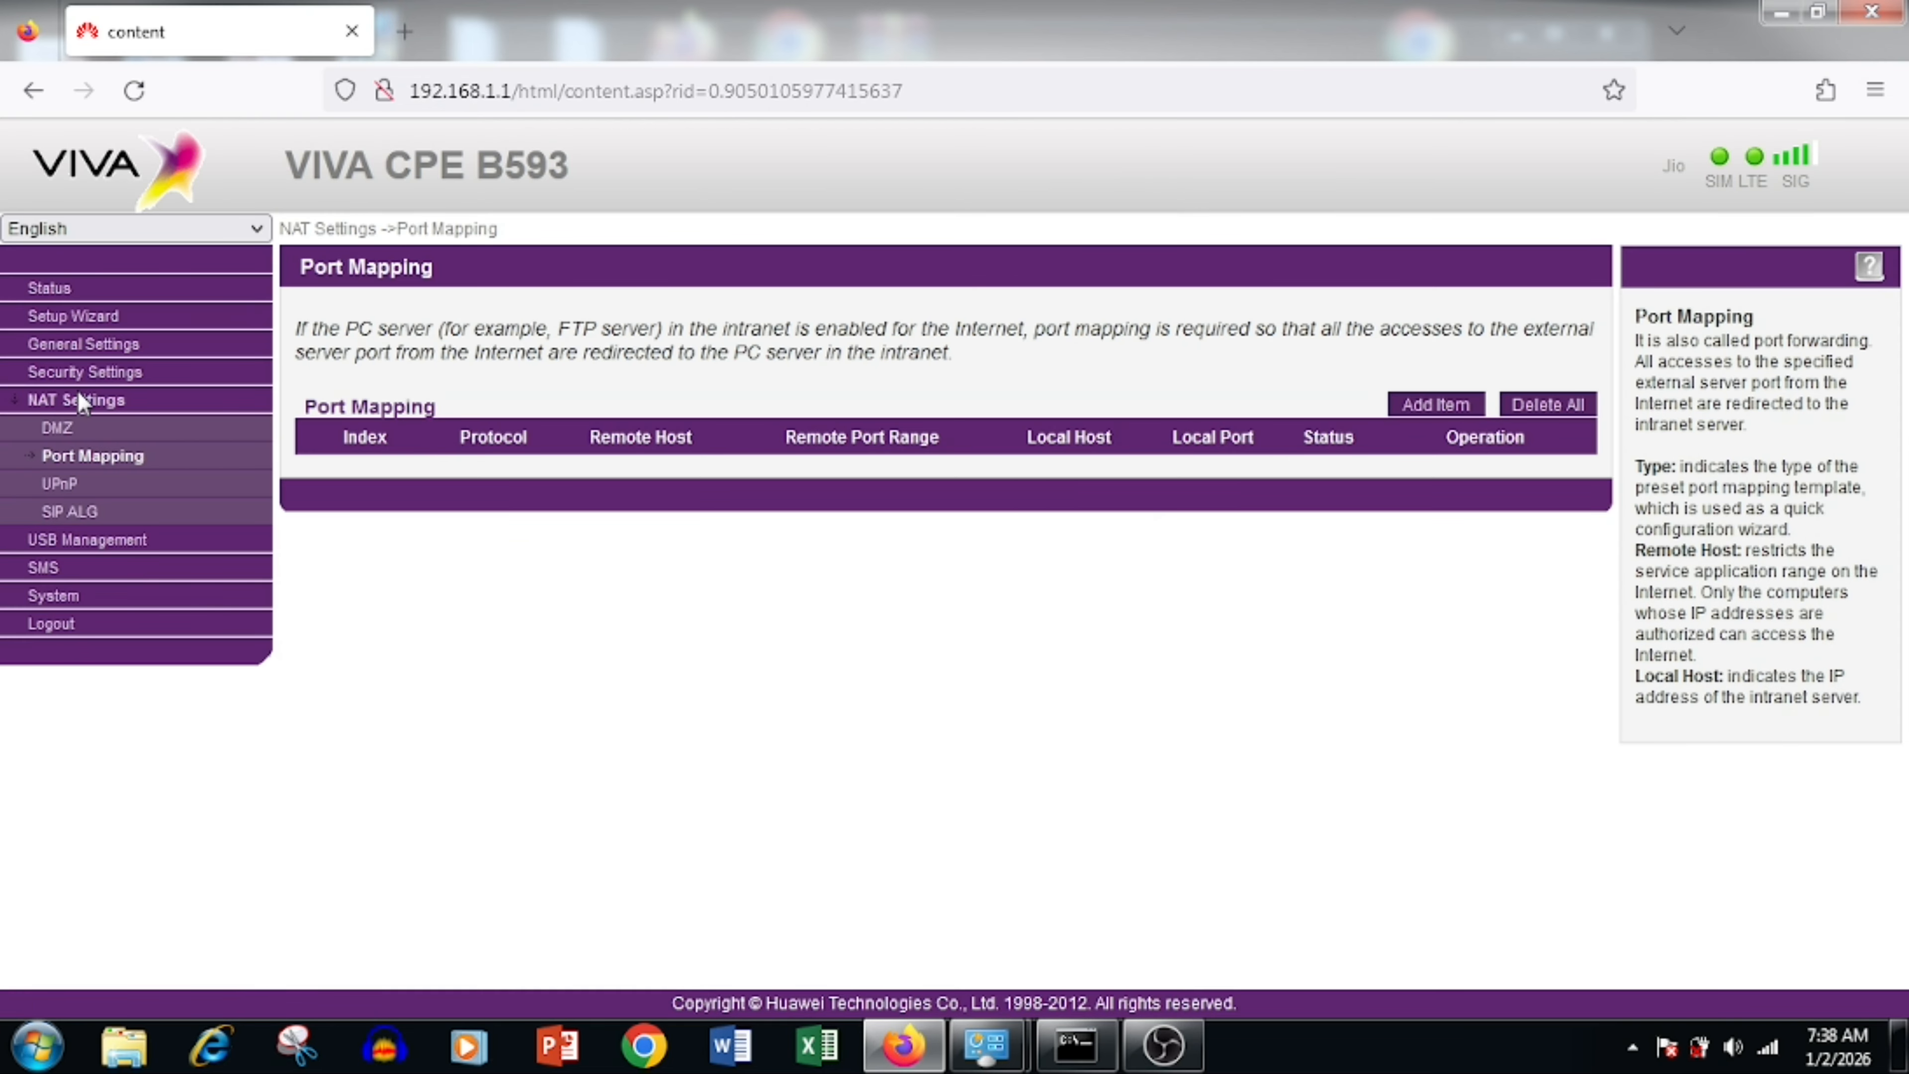
{"action": "left_click", "coordinate": [81, 375]}
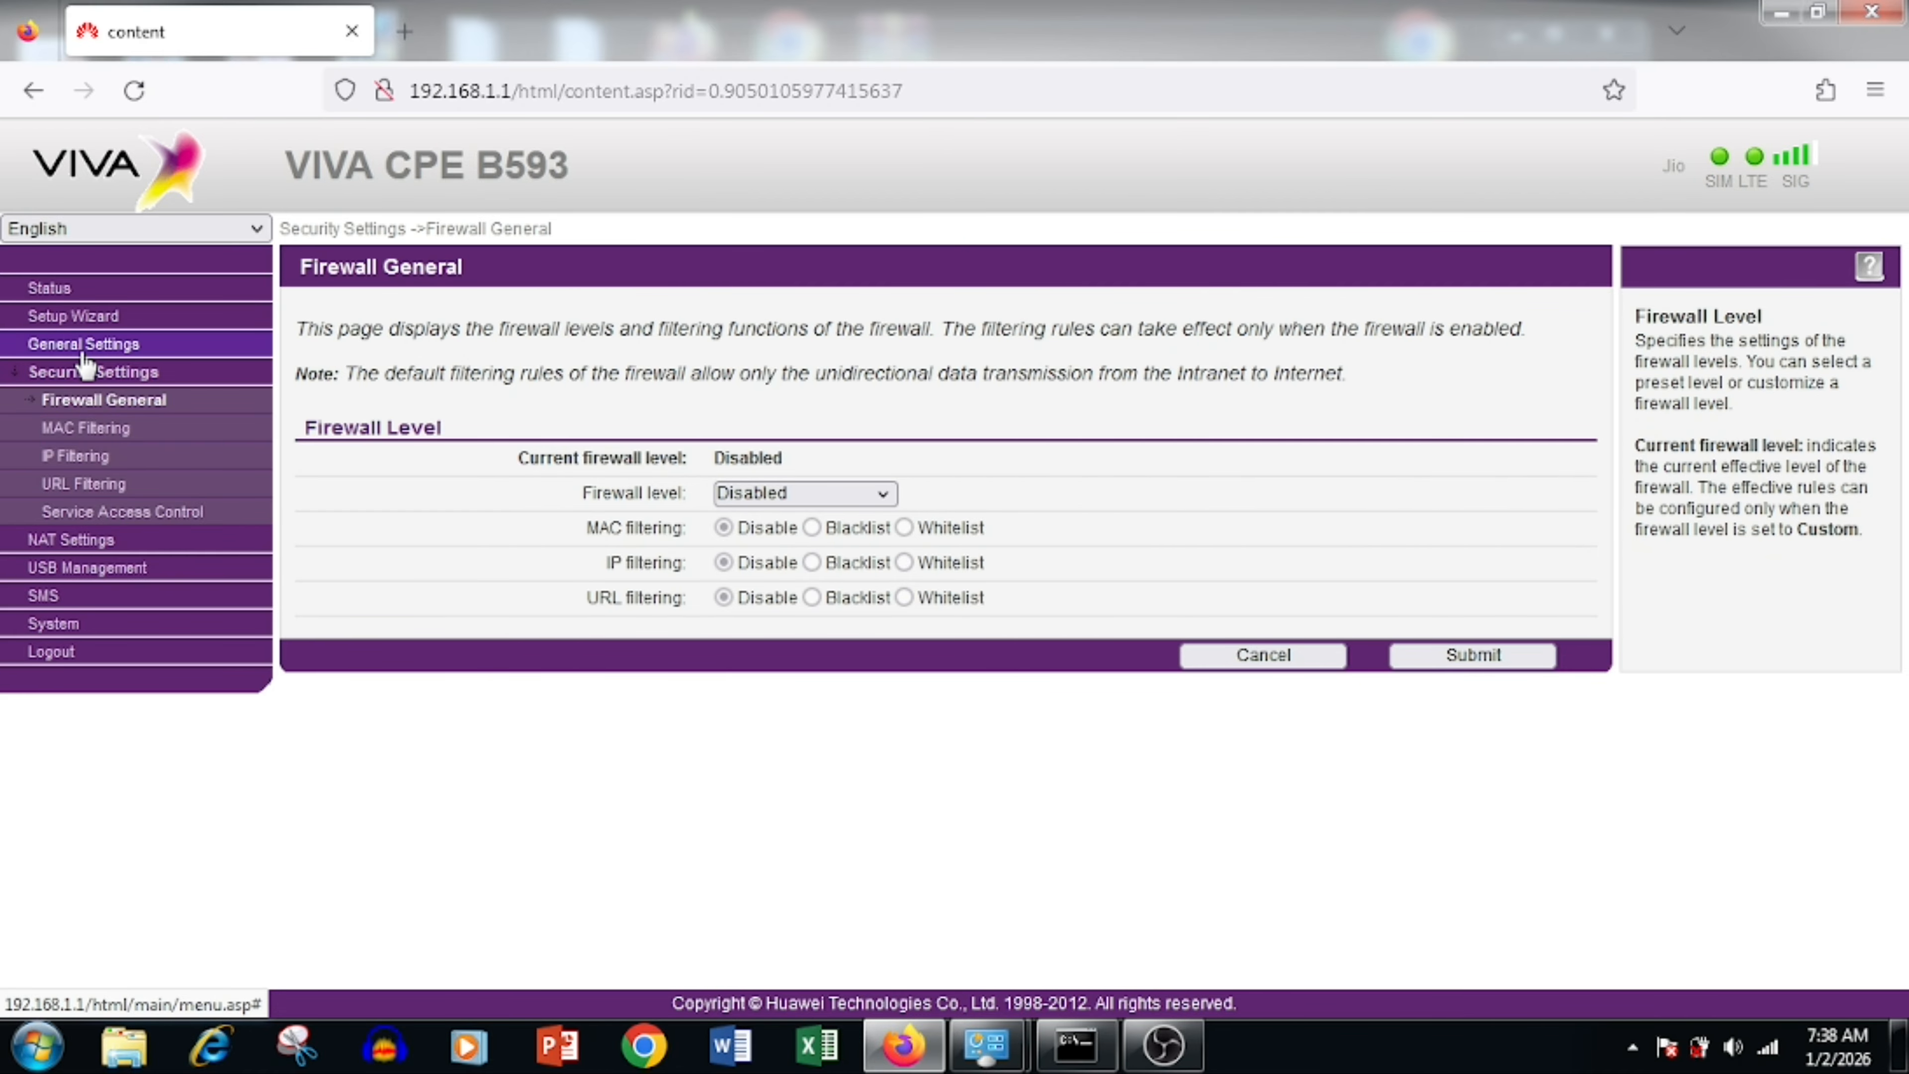
Step: In WLAN Settings, try renaming the SSID to NewName, then cancel the change
{"action": "left_click", "coordinate": [83, 351]}
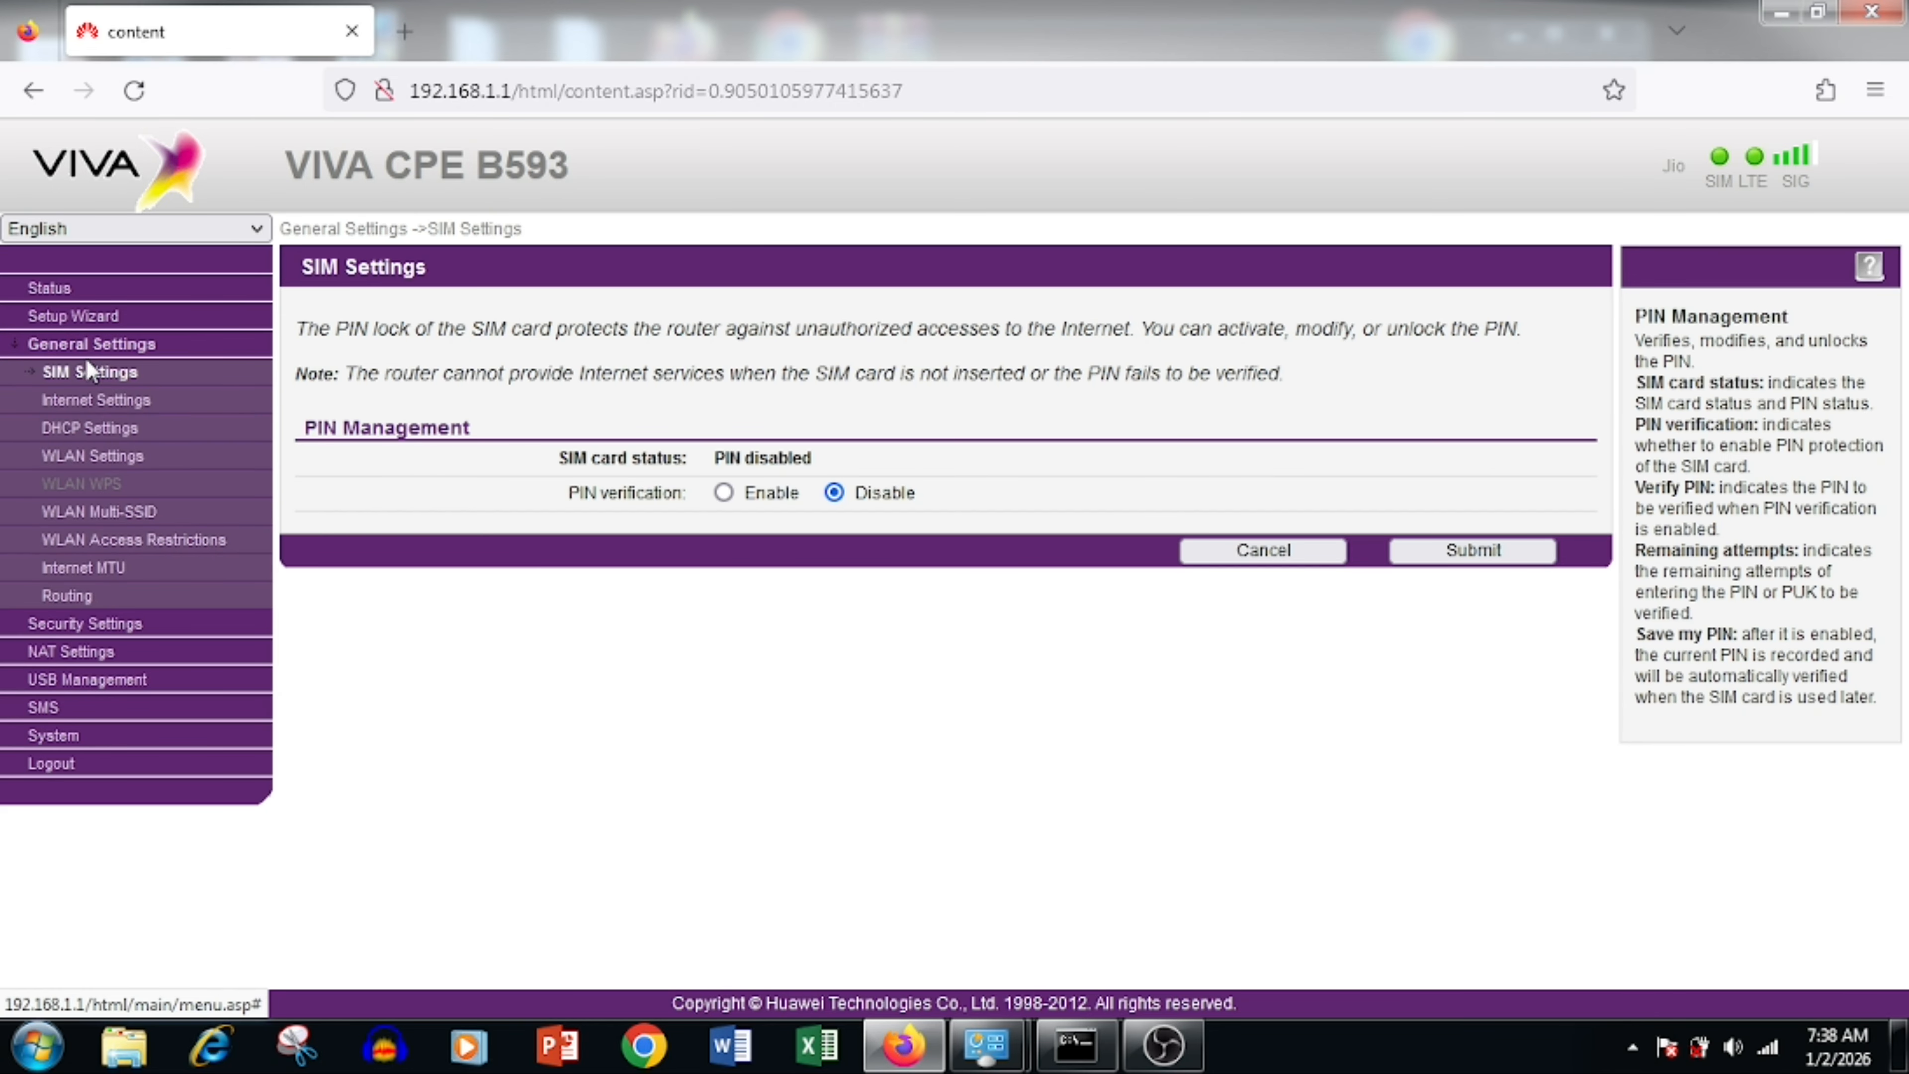
{"action": "left_click", "coordinate": [102, 456]}
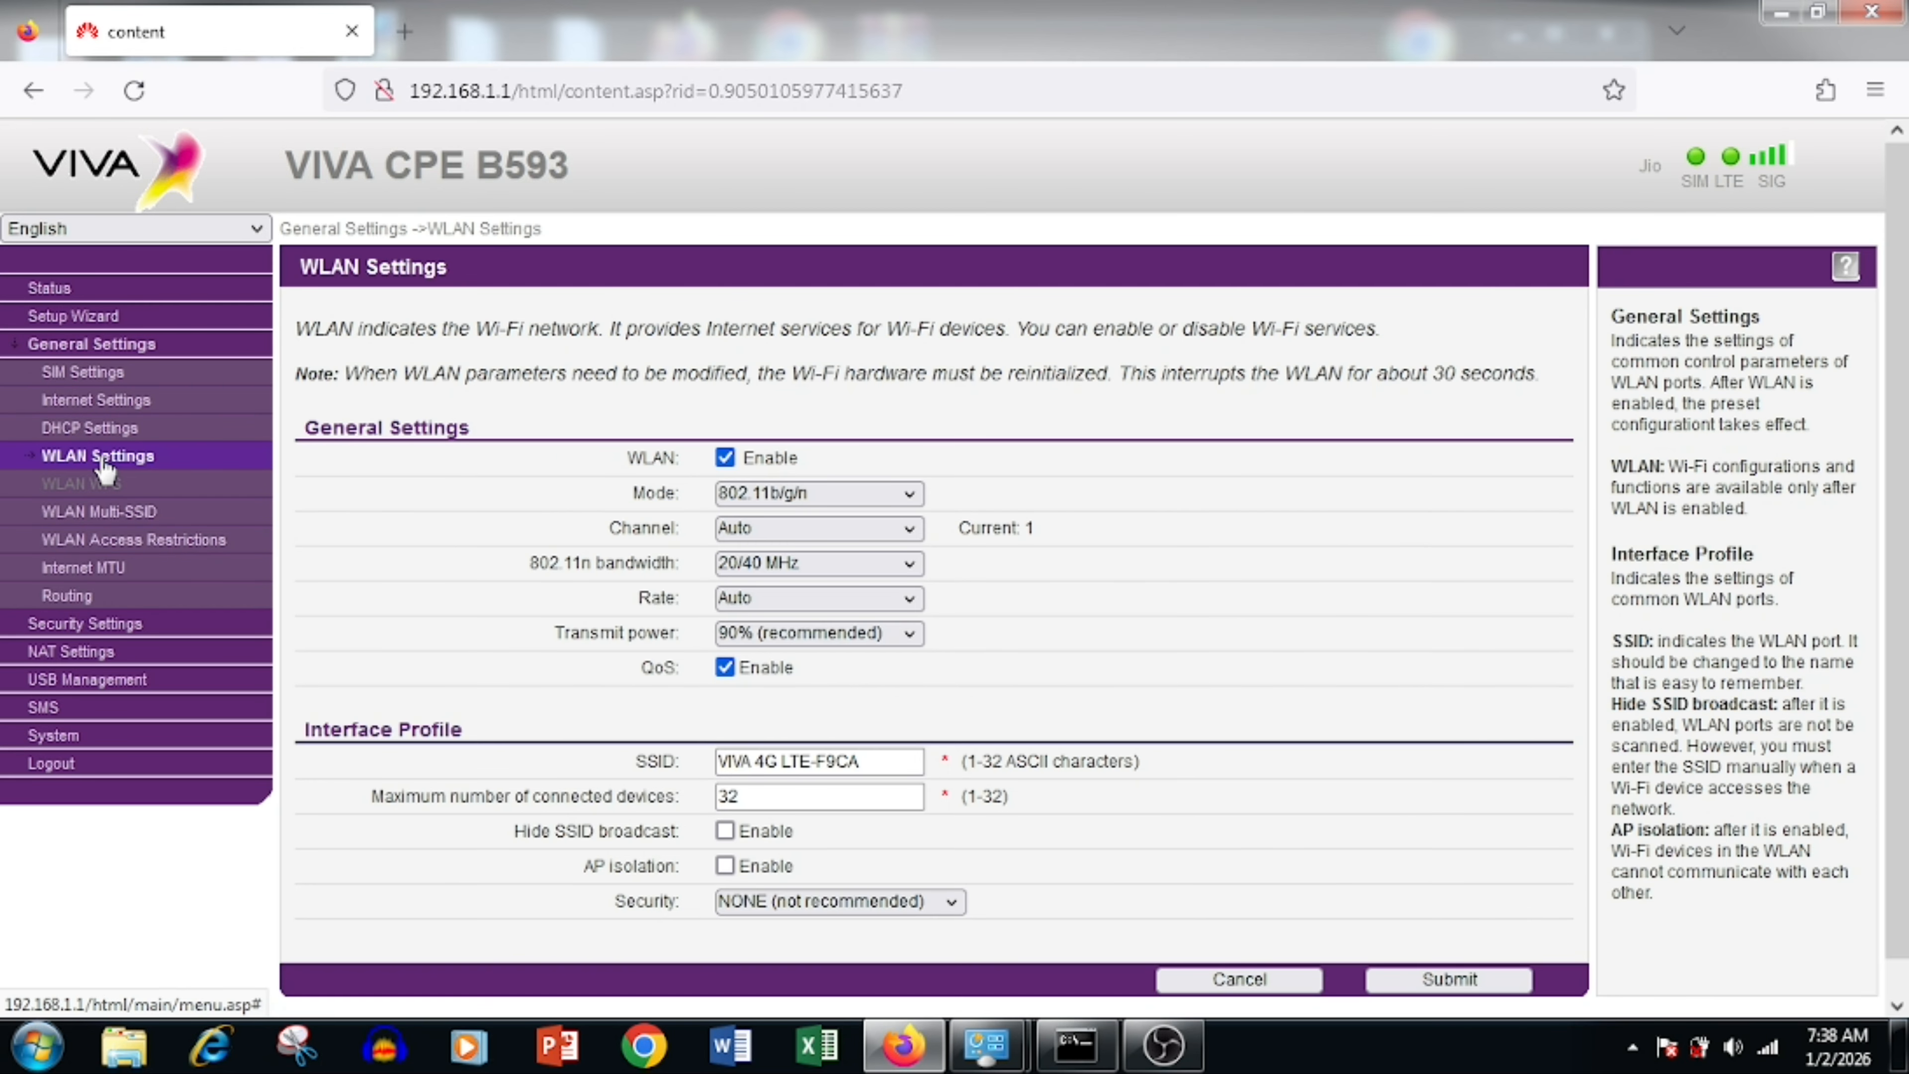
{"action": "left_click_drag", "start_coordinate": [885, 758], "coordinate": [570, 756]}
{"action": "scroll", "coordinate": [523, 761], "scroll_direction": "down", "scroll_amount": 1}
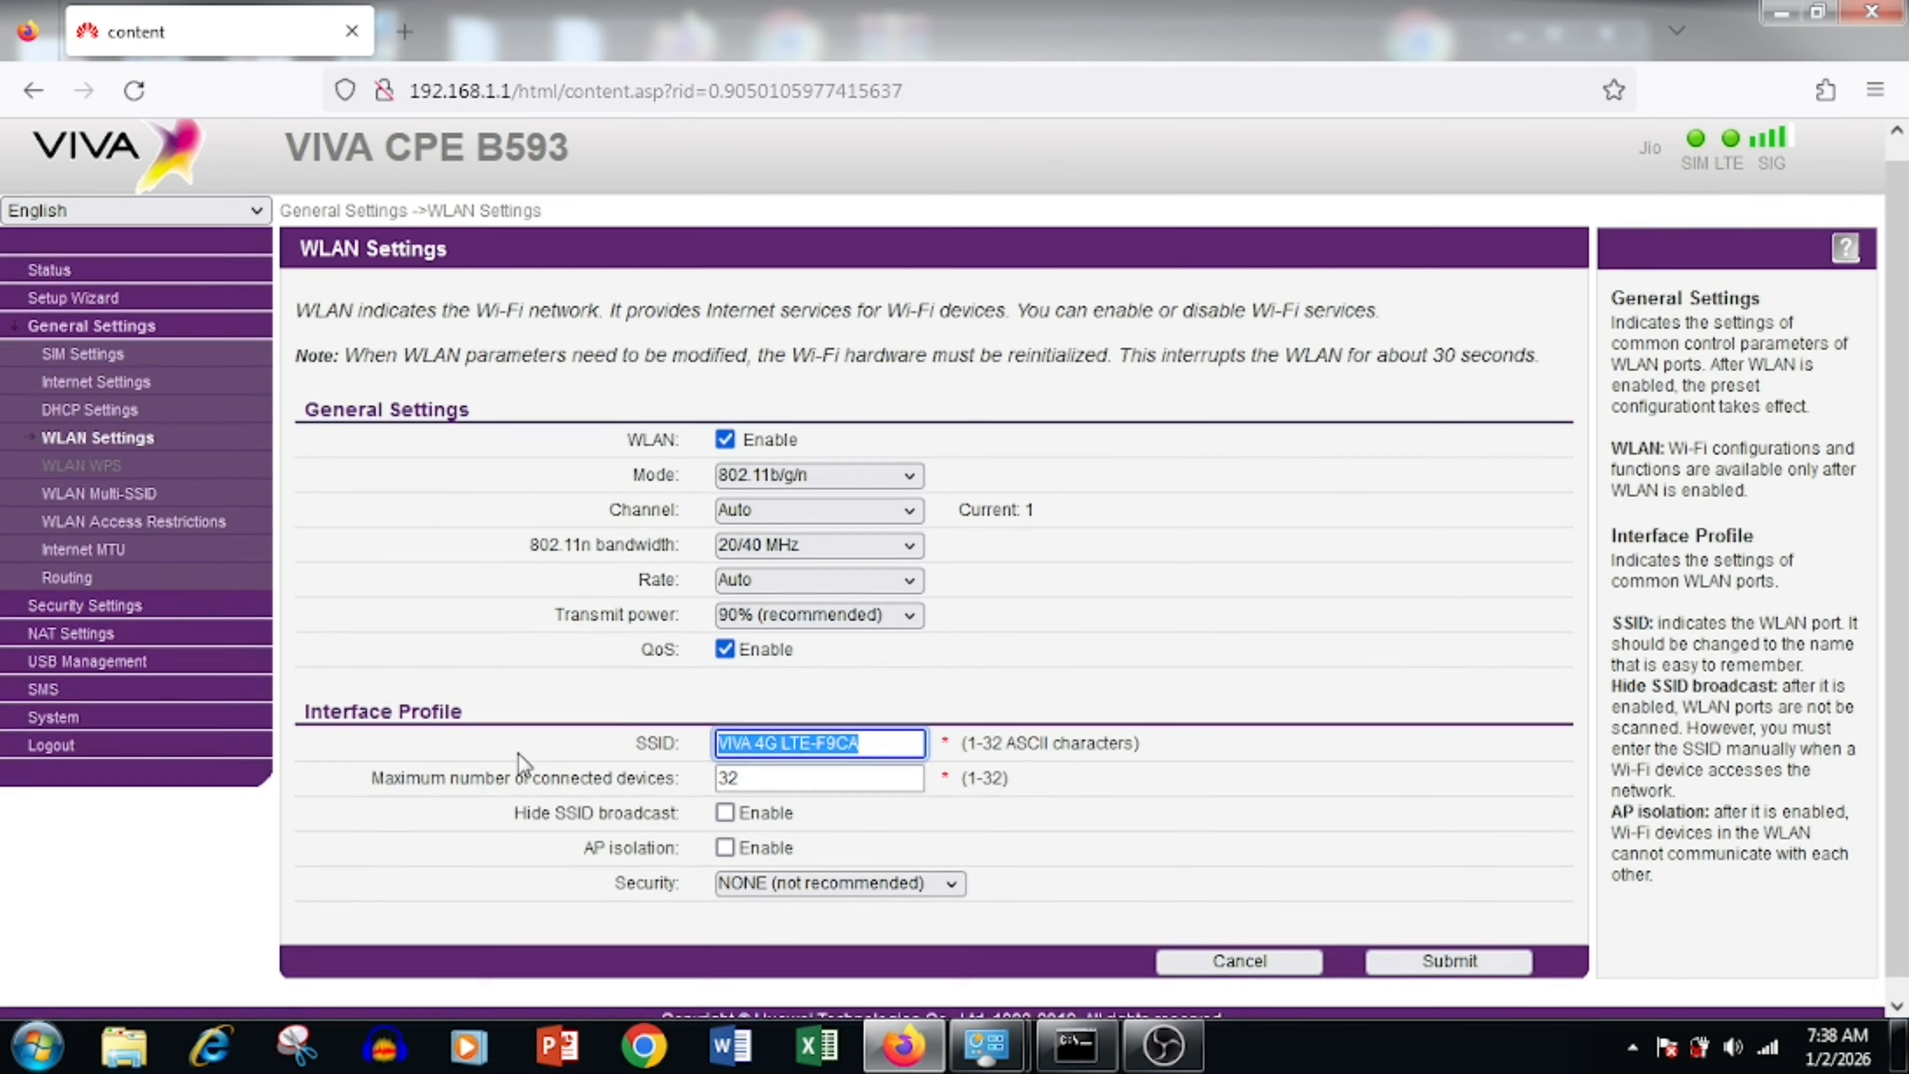
{"action": "type", "text": "Ne"}
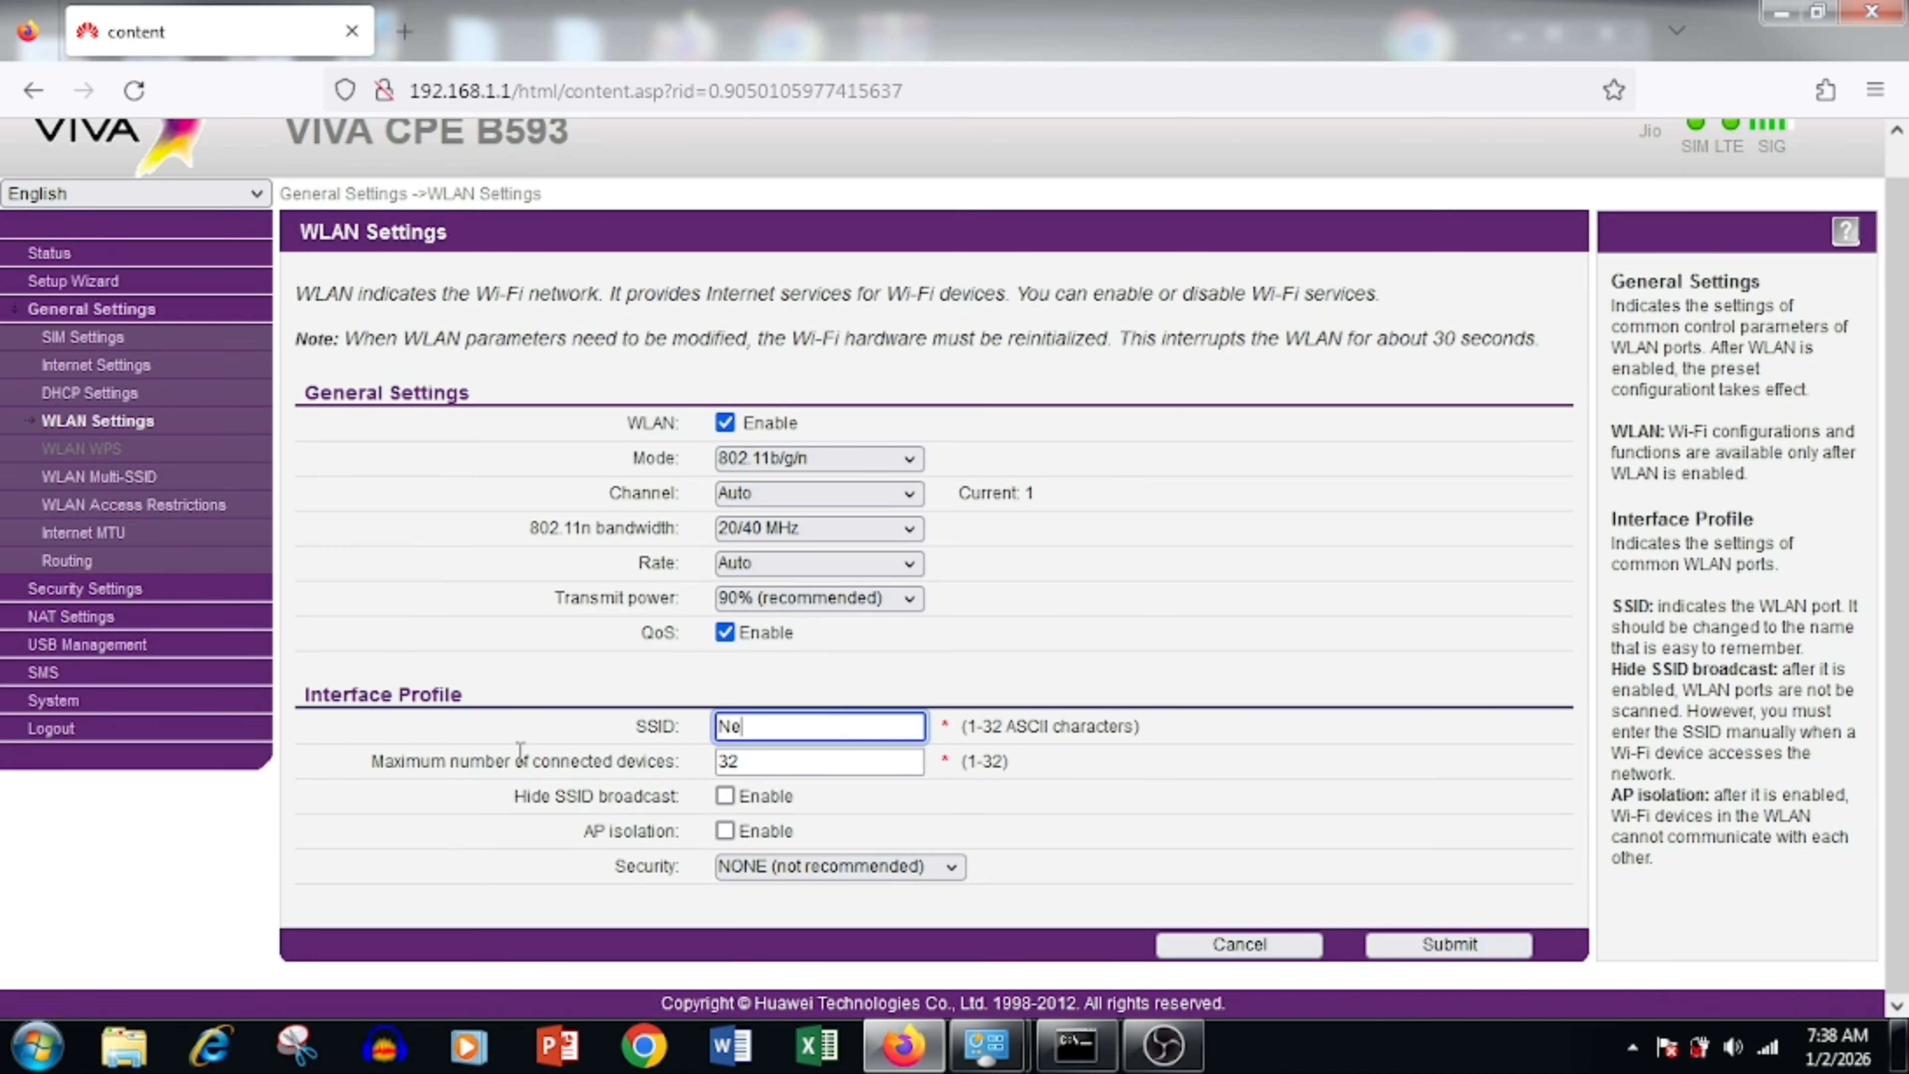
{"action": "type", "text": "wName"}
{"action": "left_click", "coordinate": [1770, 1047]}
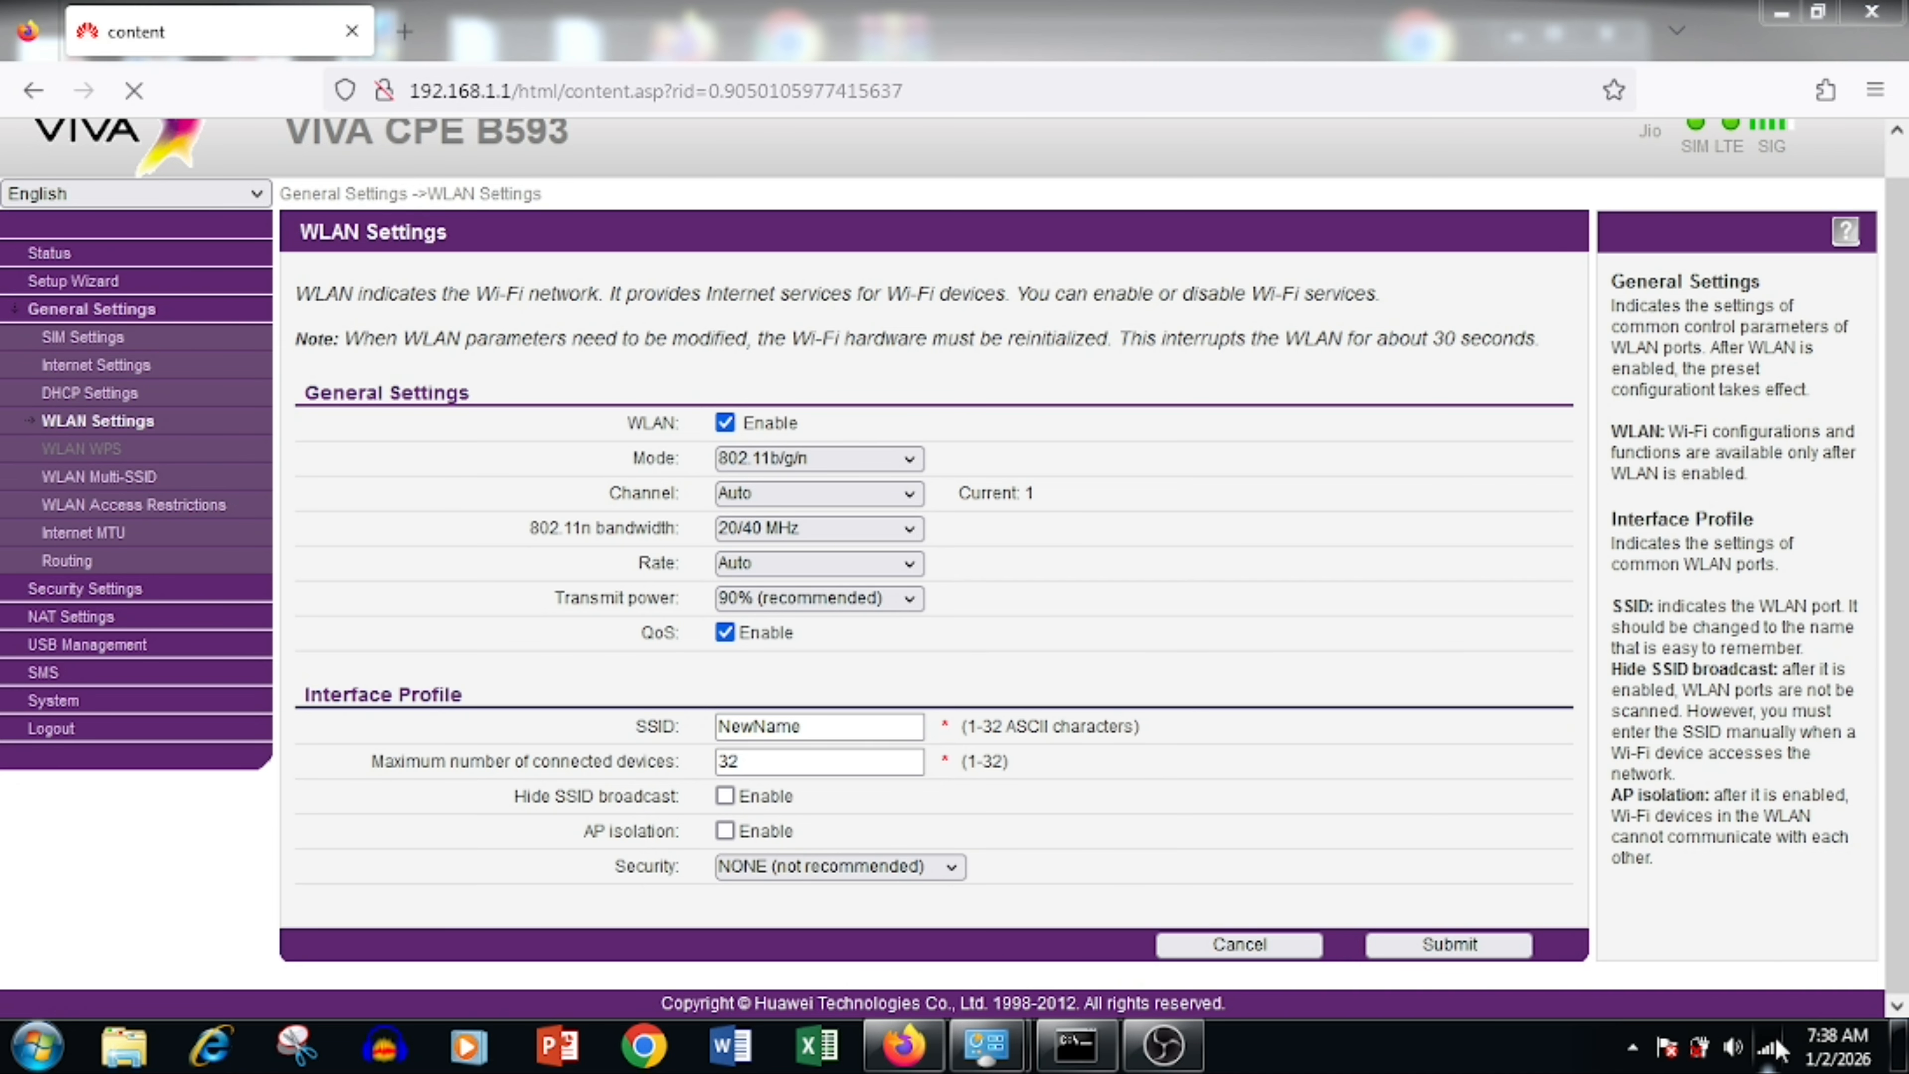
{"action": "left_click", "coordinate": [1426, 607]}
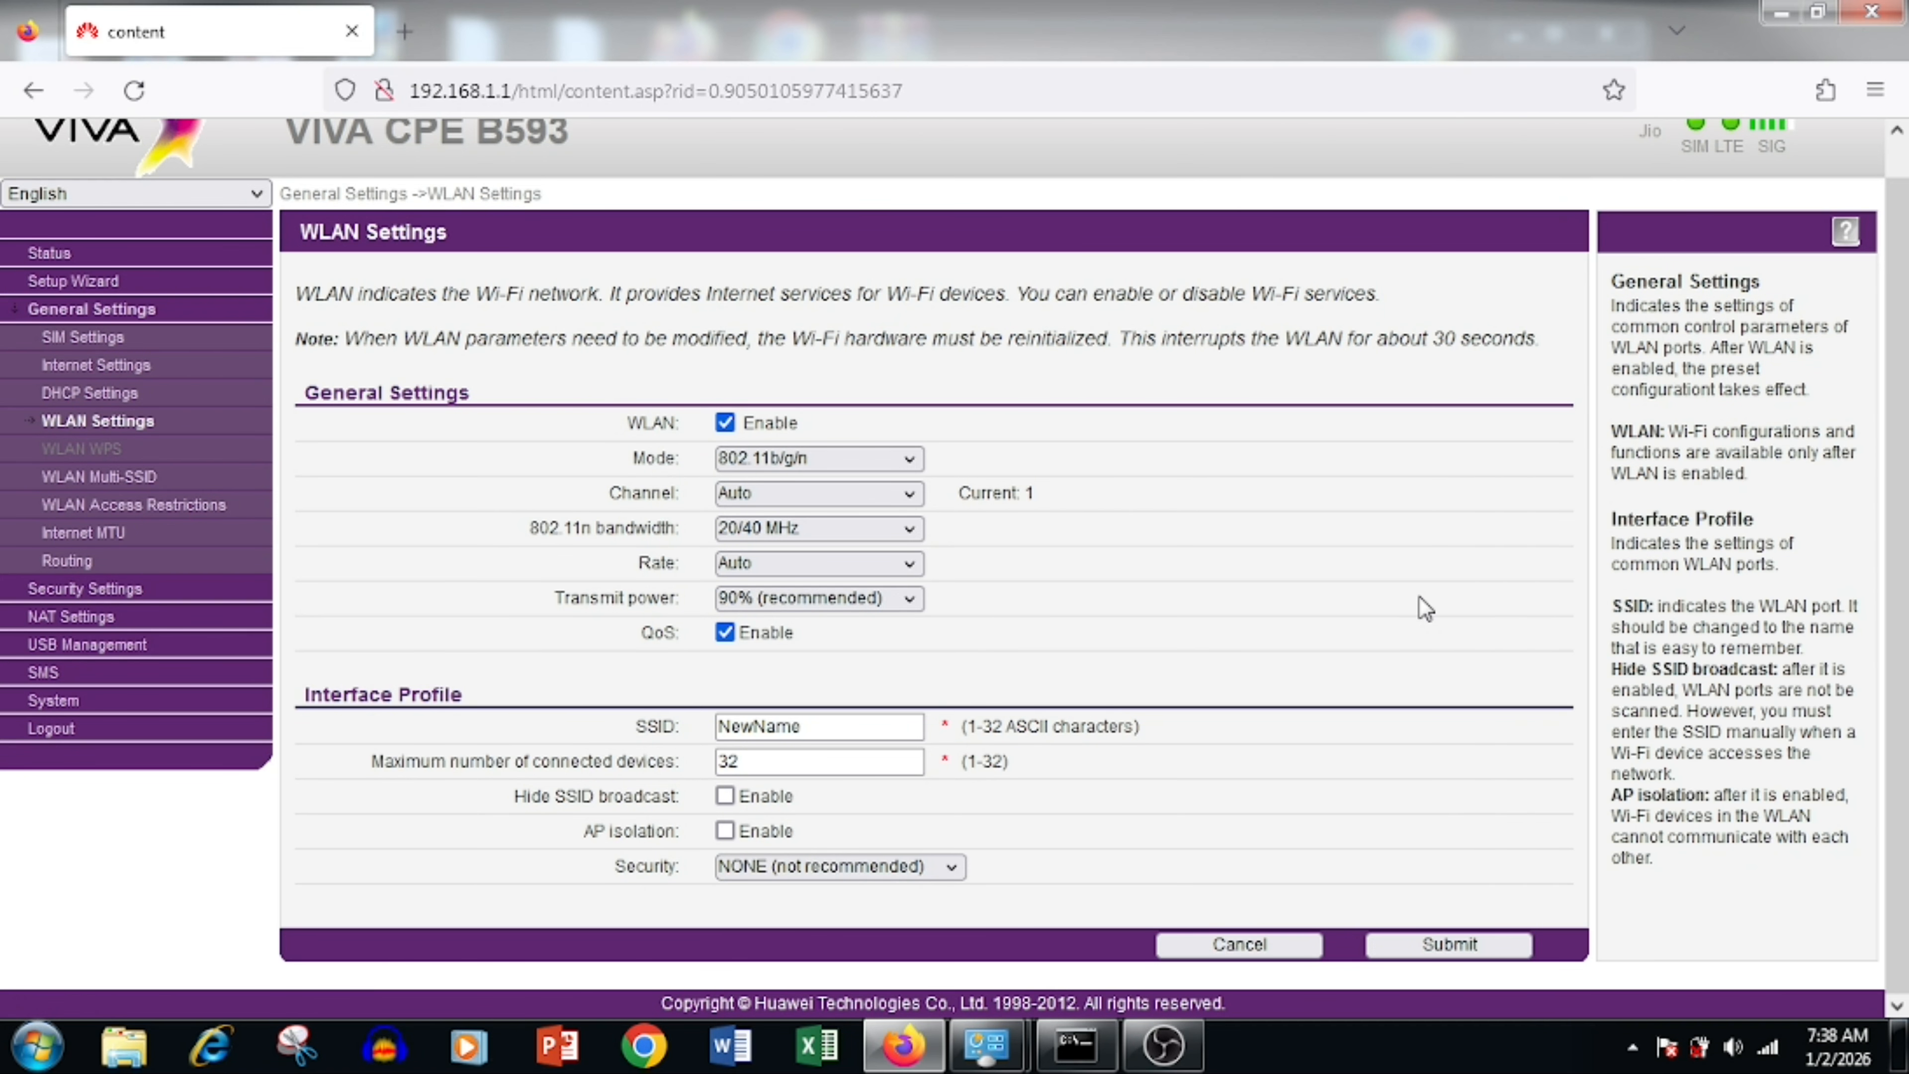
{"action": "left_click", "coordinate": [1278, 944]}
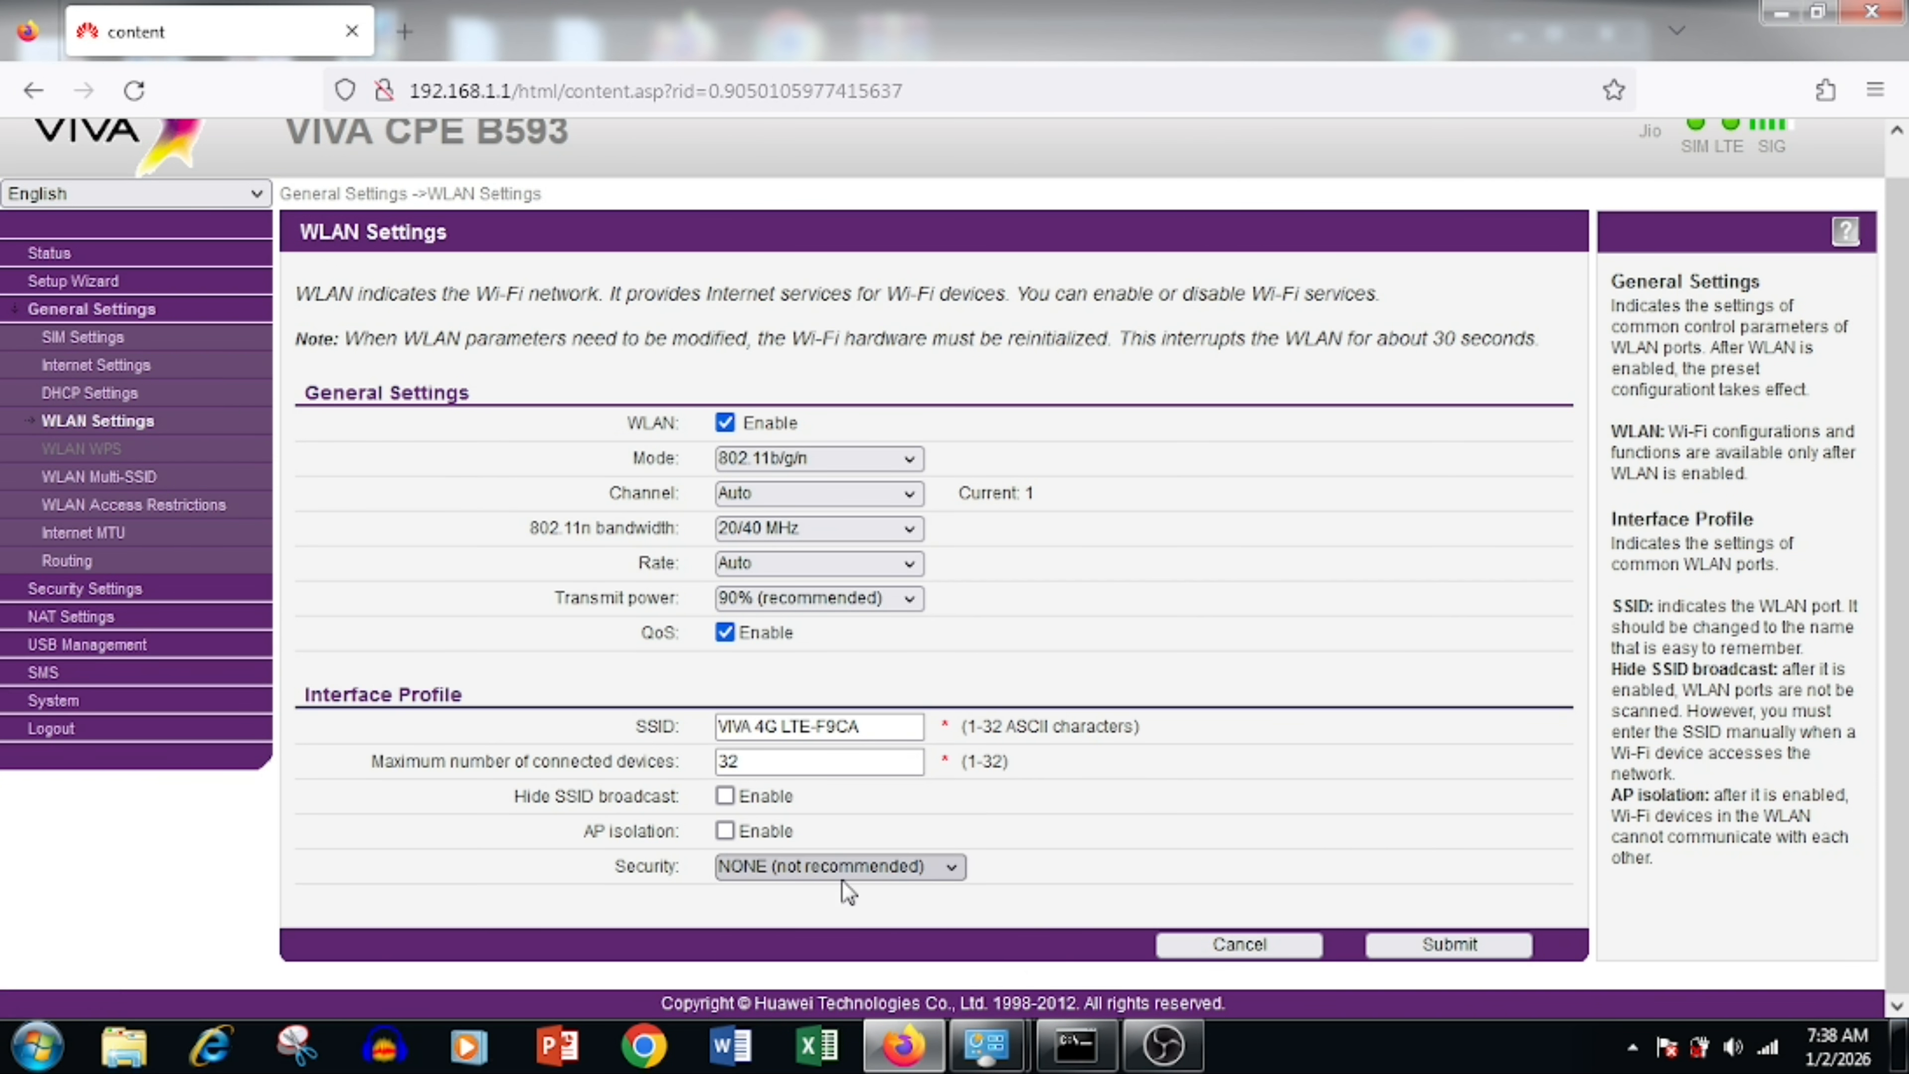
Step: Try WPA-PSK+WPA2-PSK security with a trial key, then cancel to keep the original settings
{"action": "left_click", "coordinate": [917, 871]}
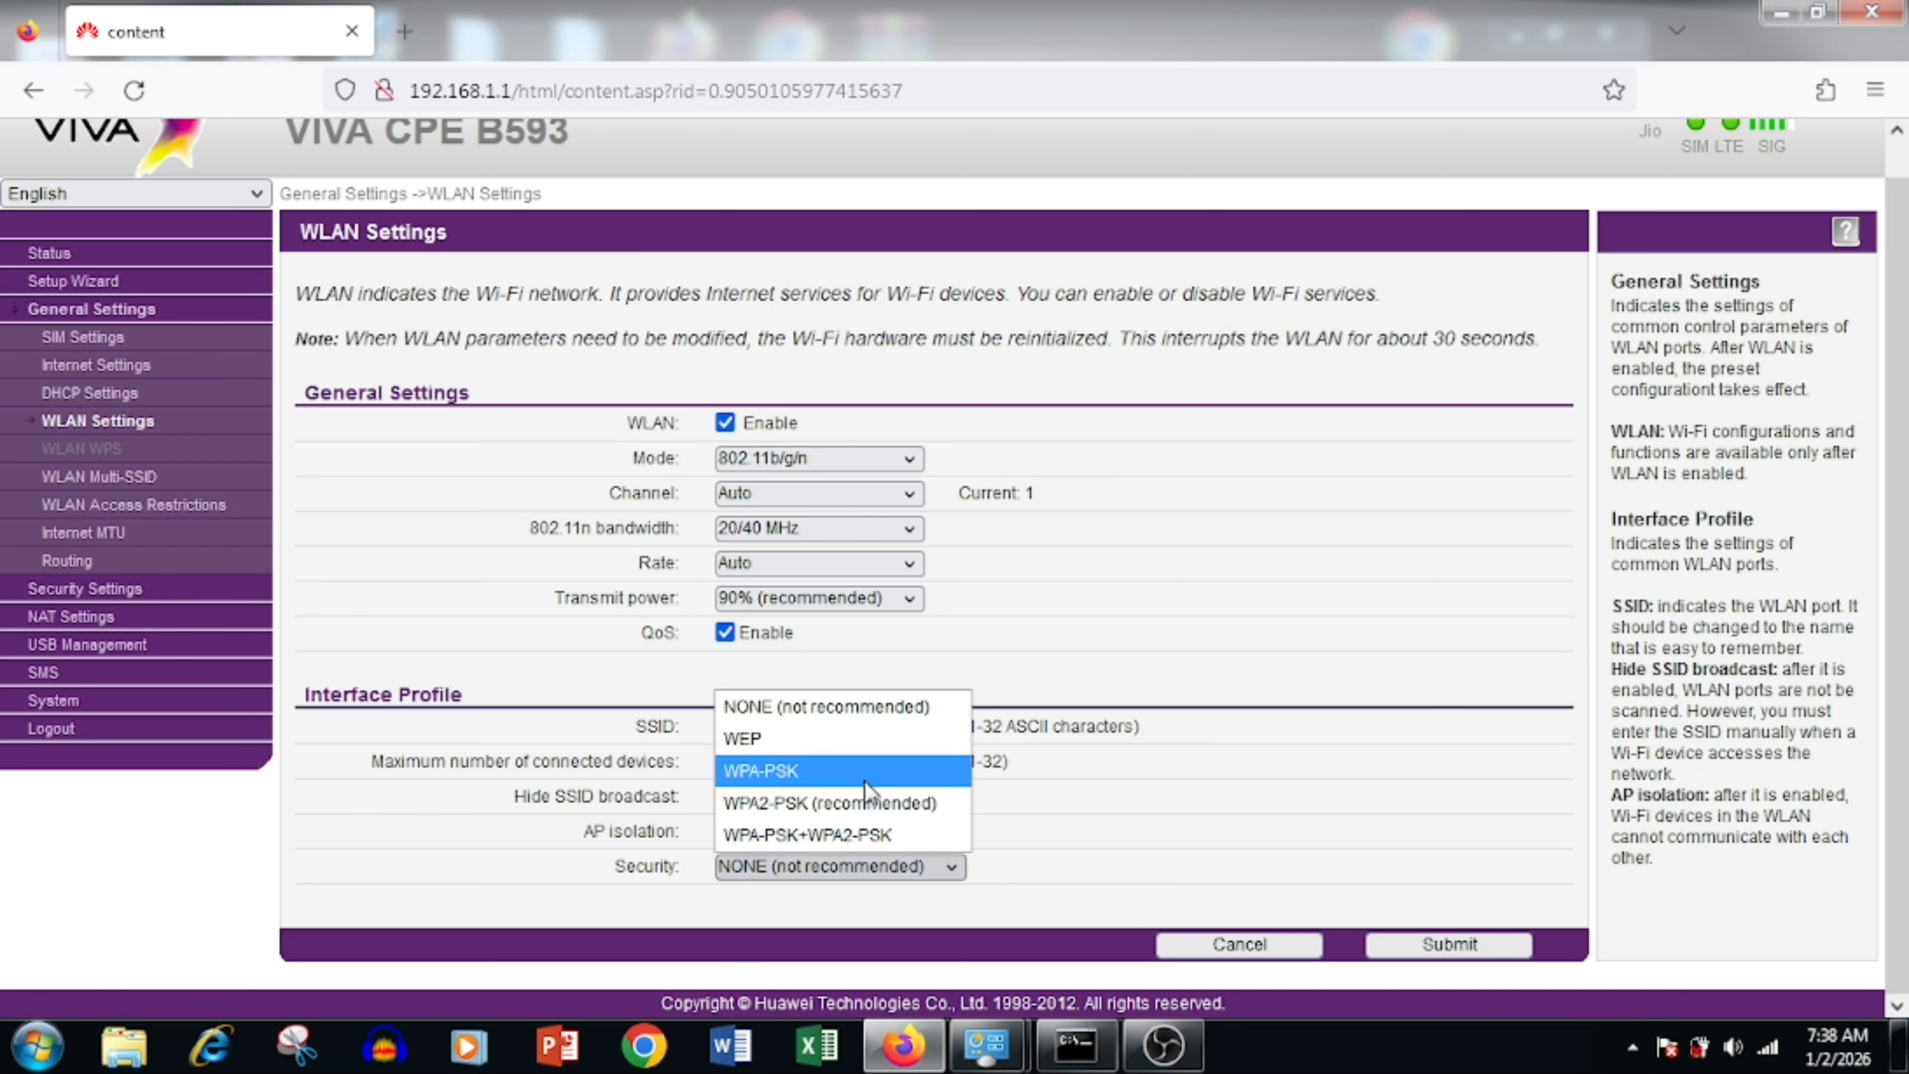
{"action": "left_click", "coordinate": [860, 833]}
{"action": "scroll", "coordinate": [860, 832], "scroll_direction": "down", "scroll_amount": 1}
{"action": "left_click_drag", "start_coordinate": [918, 830], "coordinate": [568, 840]}
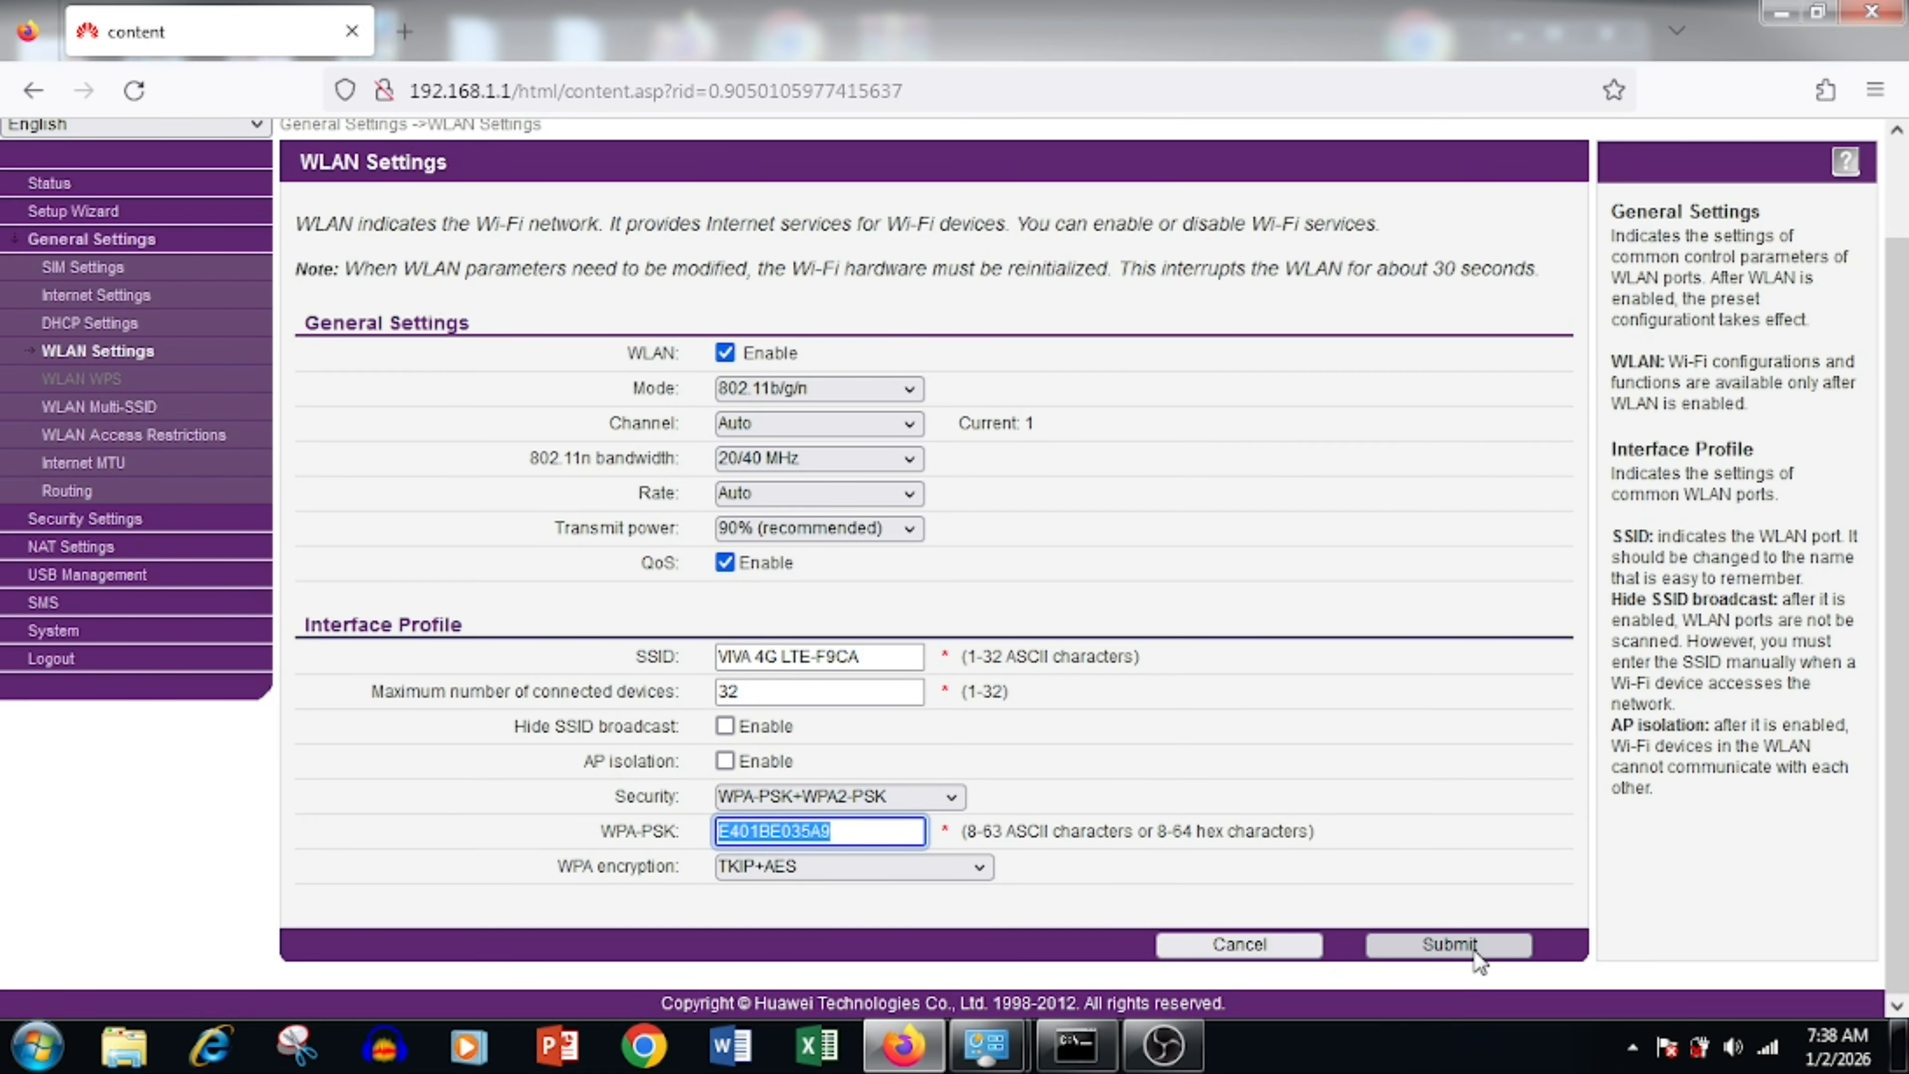
{"action": "type", "text": "ne"}
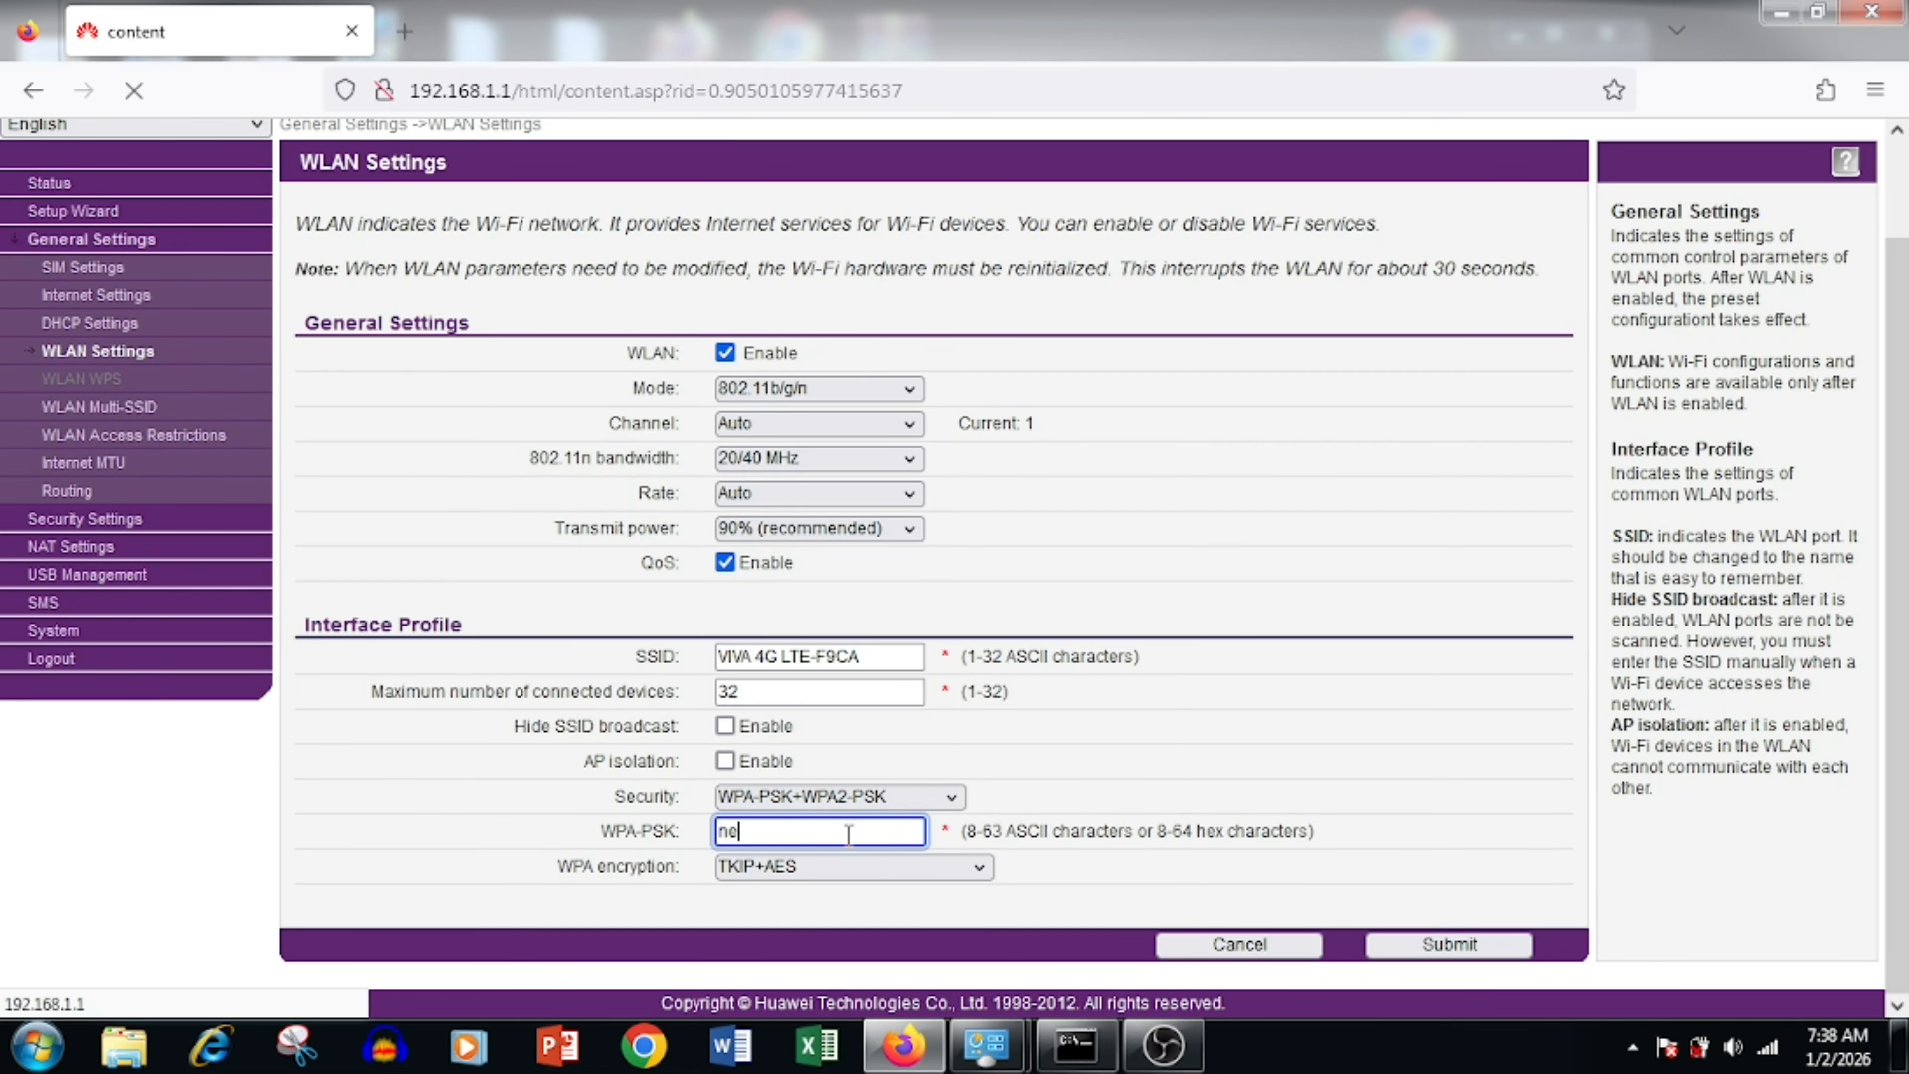
{"action": "type", "text": "wpad"}
{"action": "type", "text": "sword"}
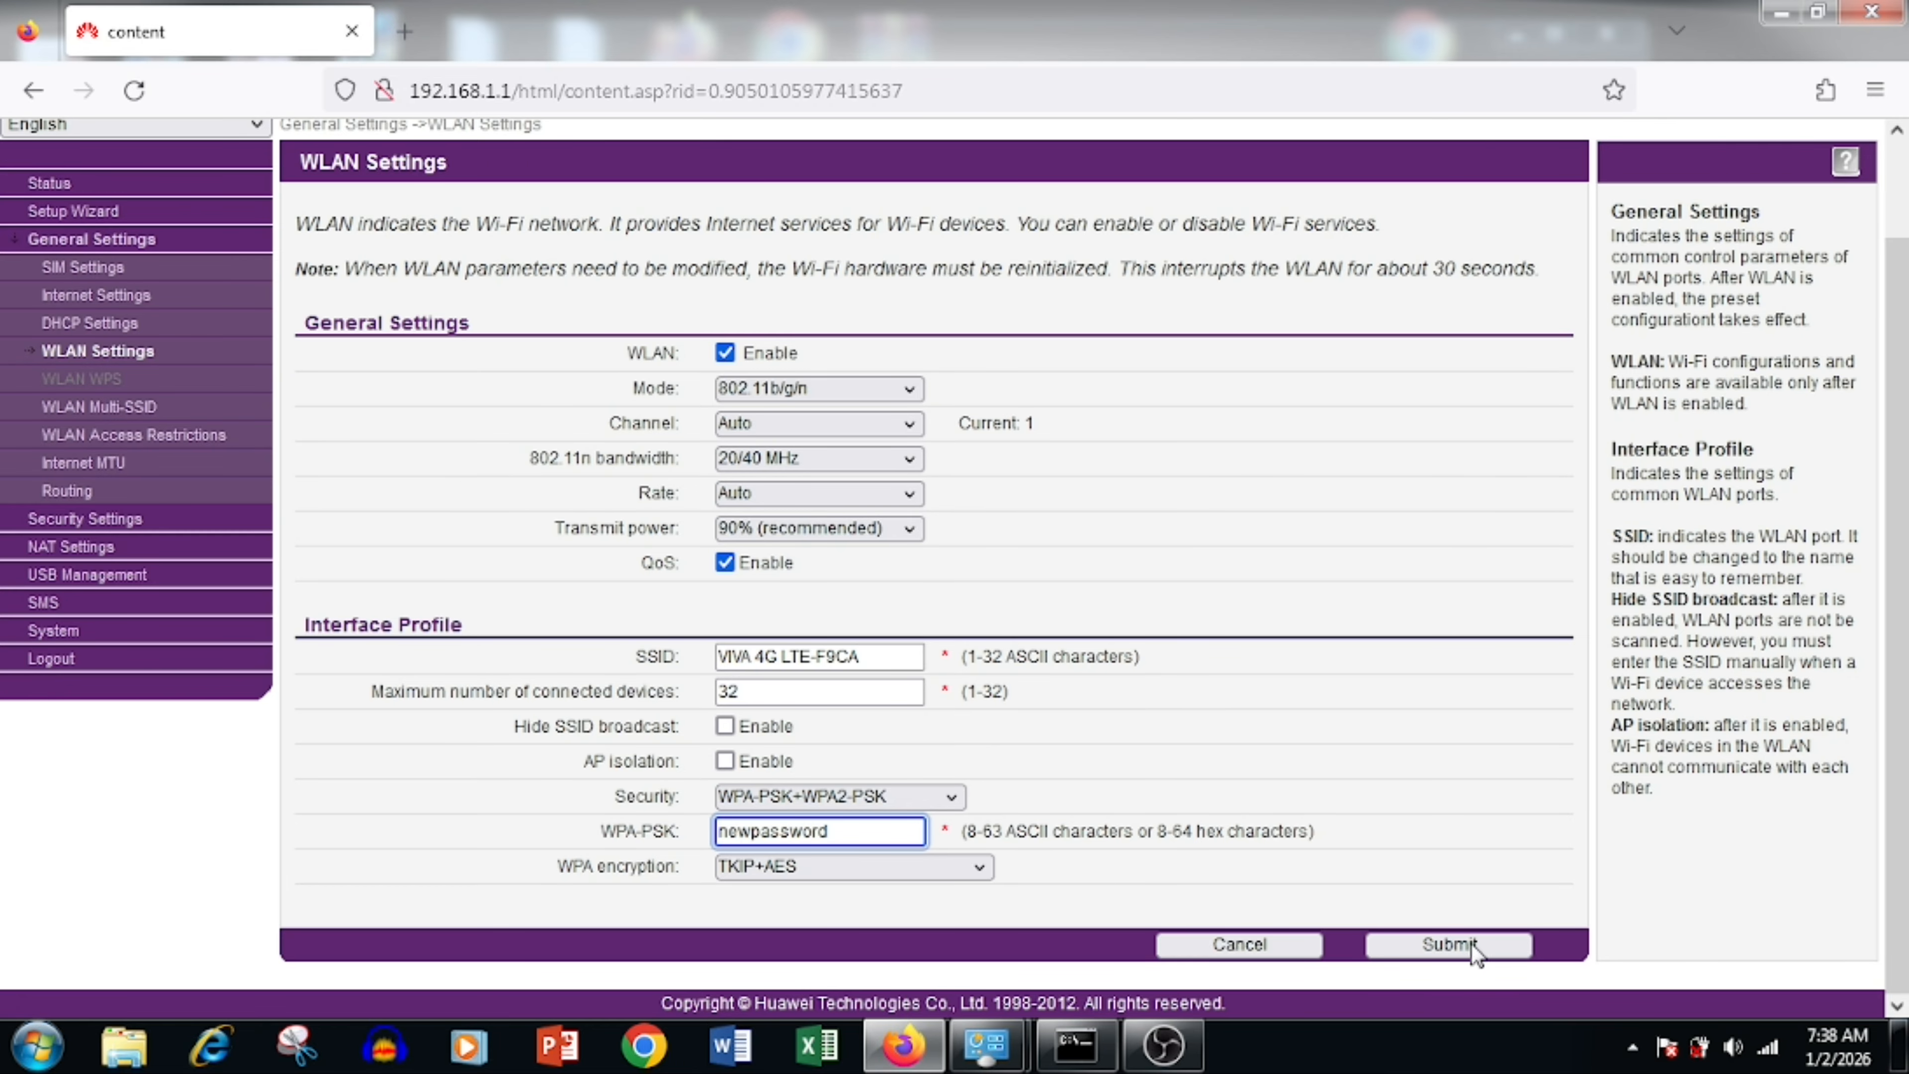
{"action": "left_click_drag", "start_coordinate": [926, 659], "coordinate": [535, 636]}
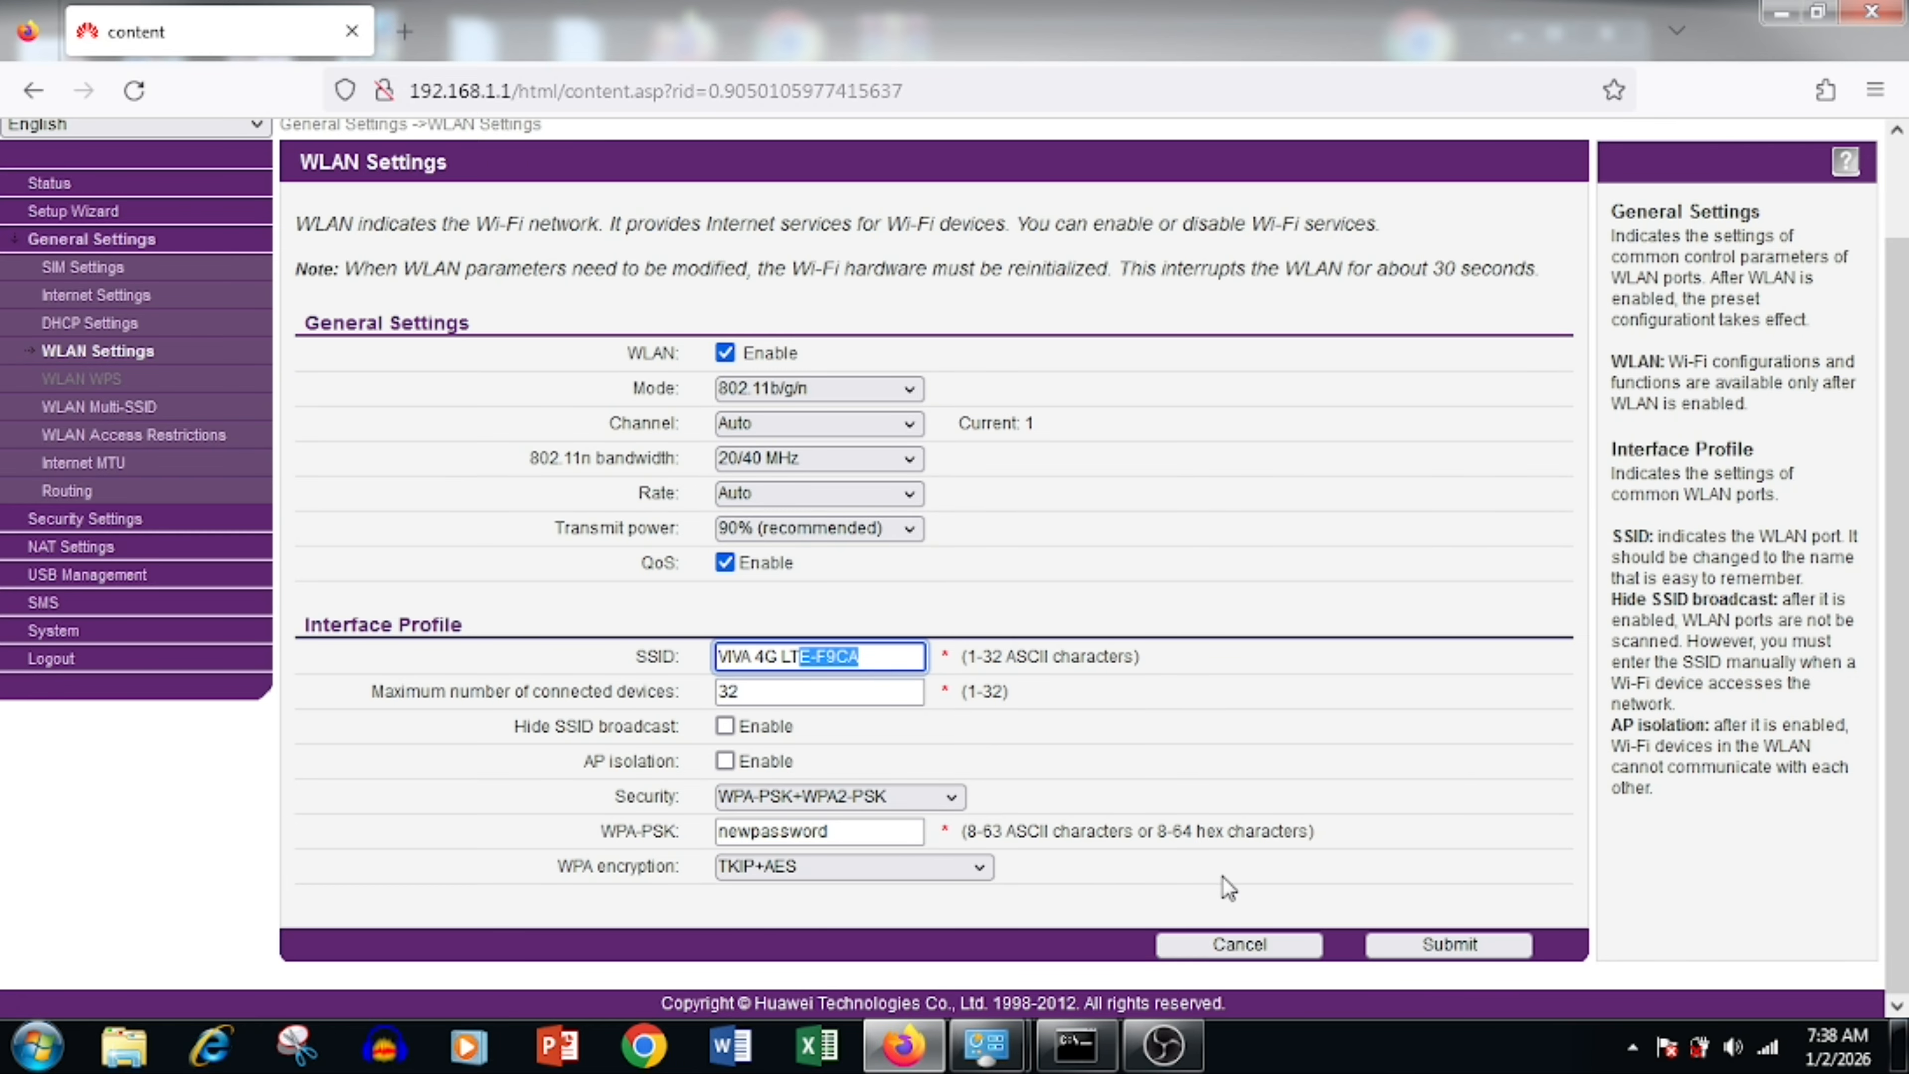
{"action": "left_click", "coordinate": [1270, 881]}
{"action": "left_click_drag", "start_coordinate": [856, 658], "coordinate": [847, 665]}
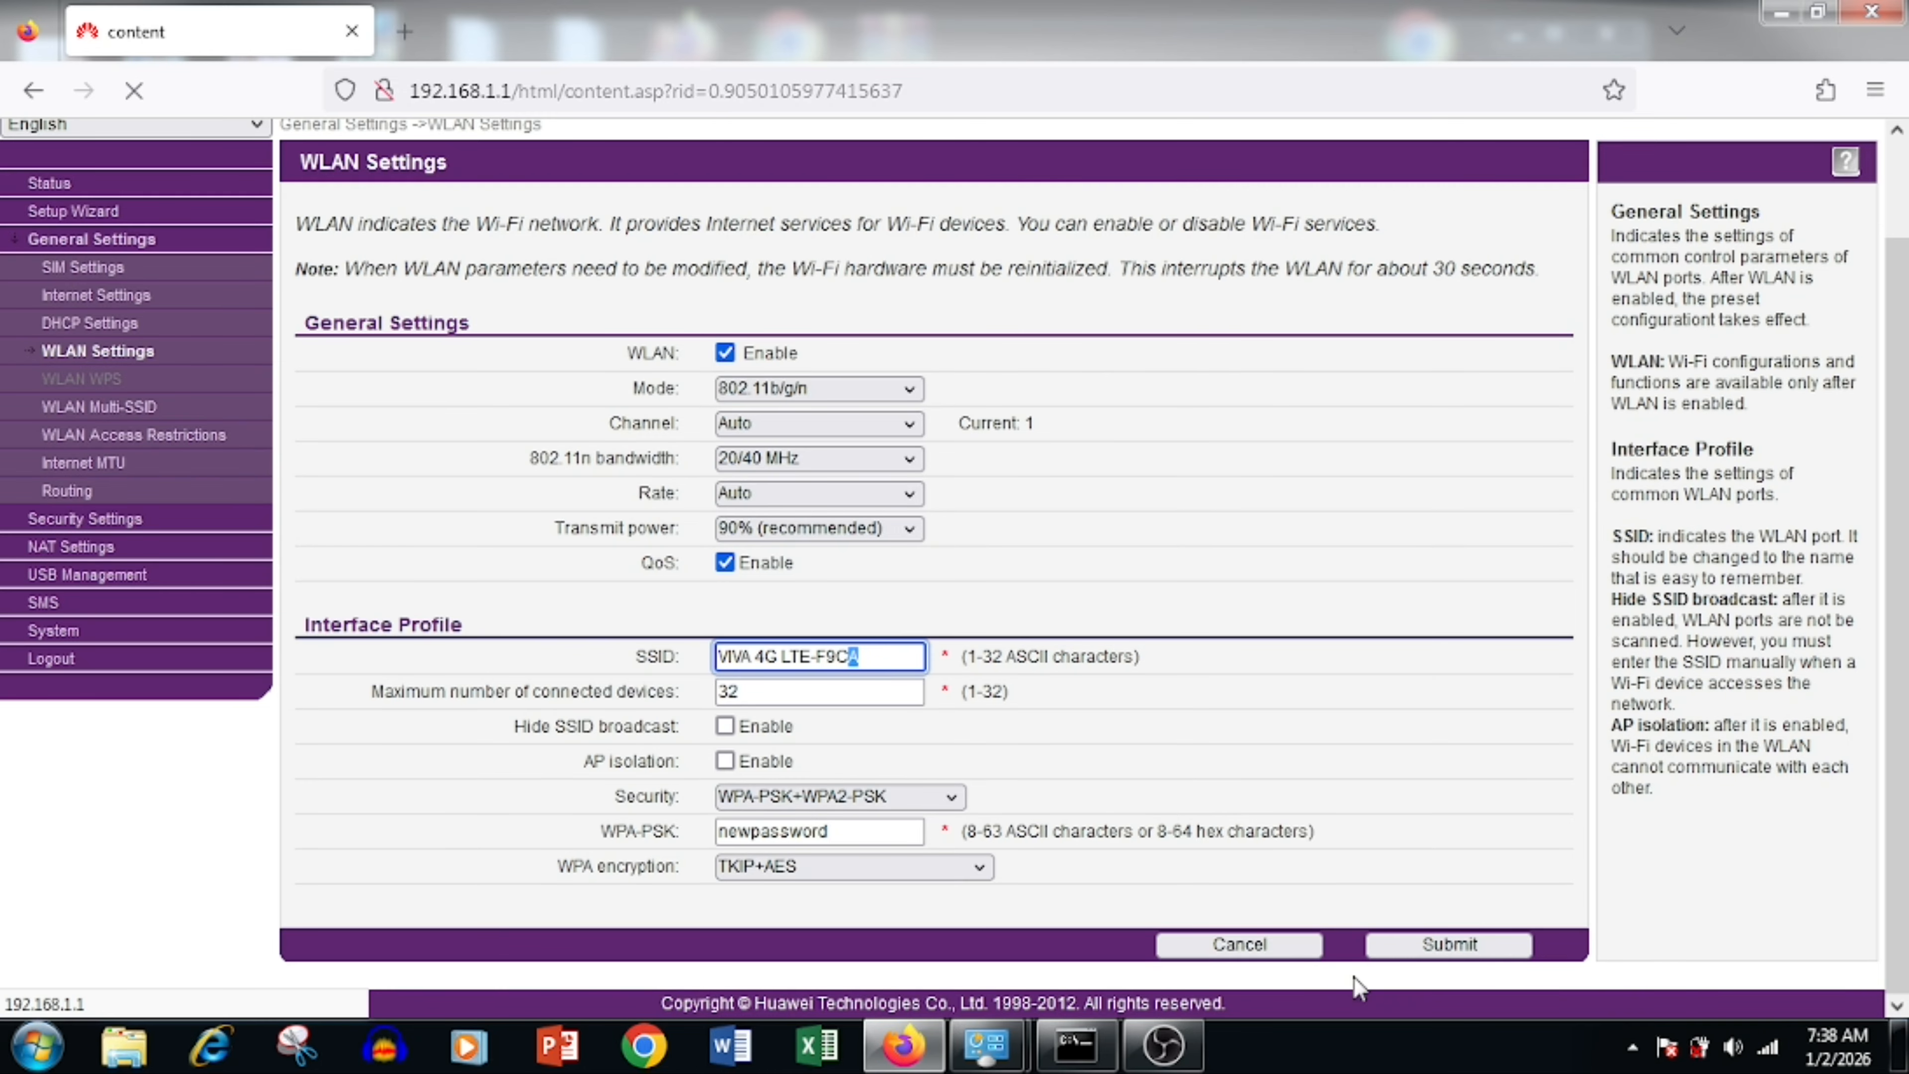
{"action": "left_click", "coordinate": [1282, 945]}
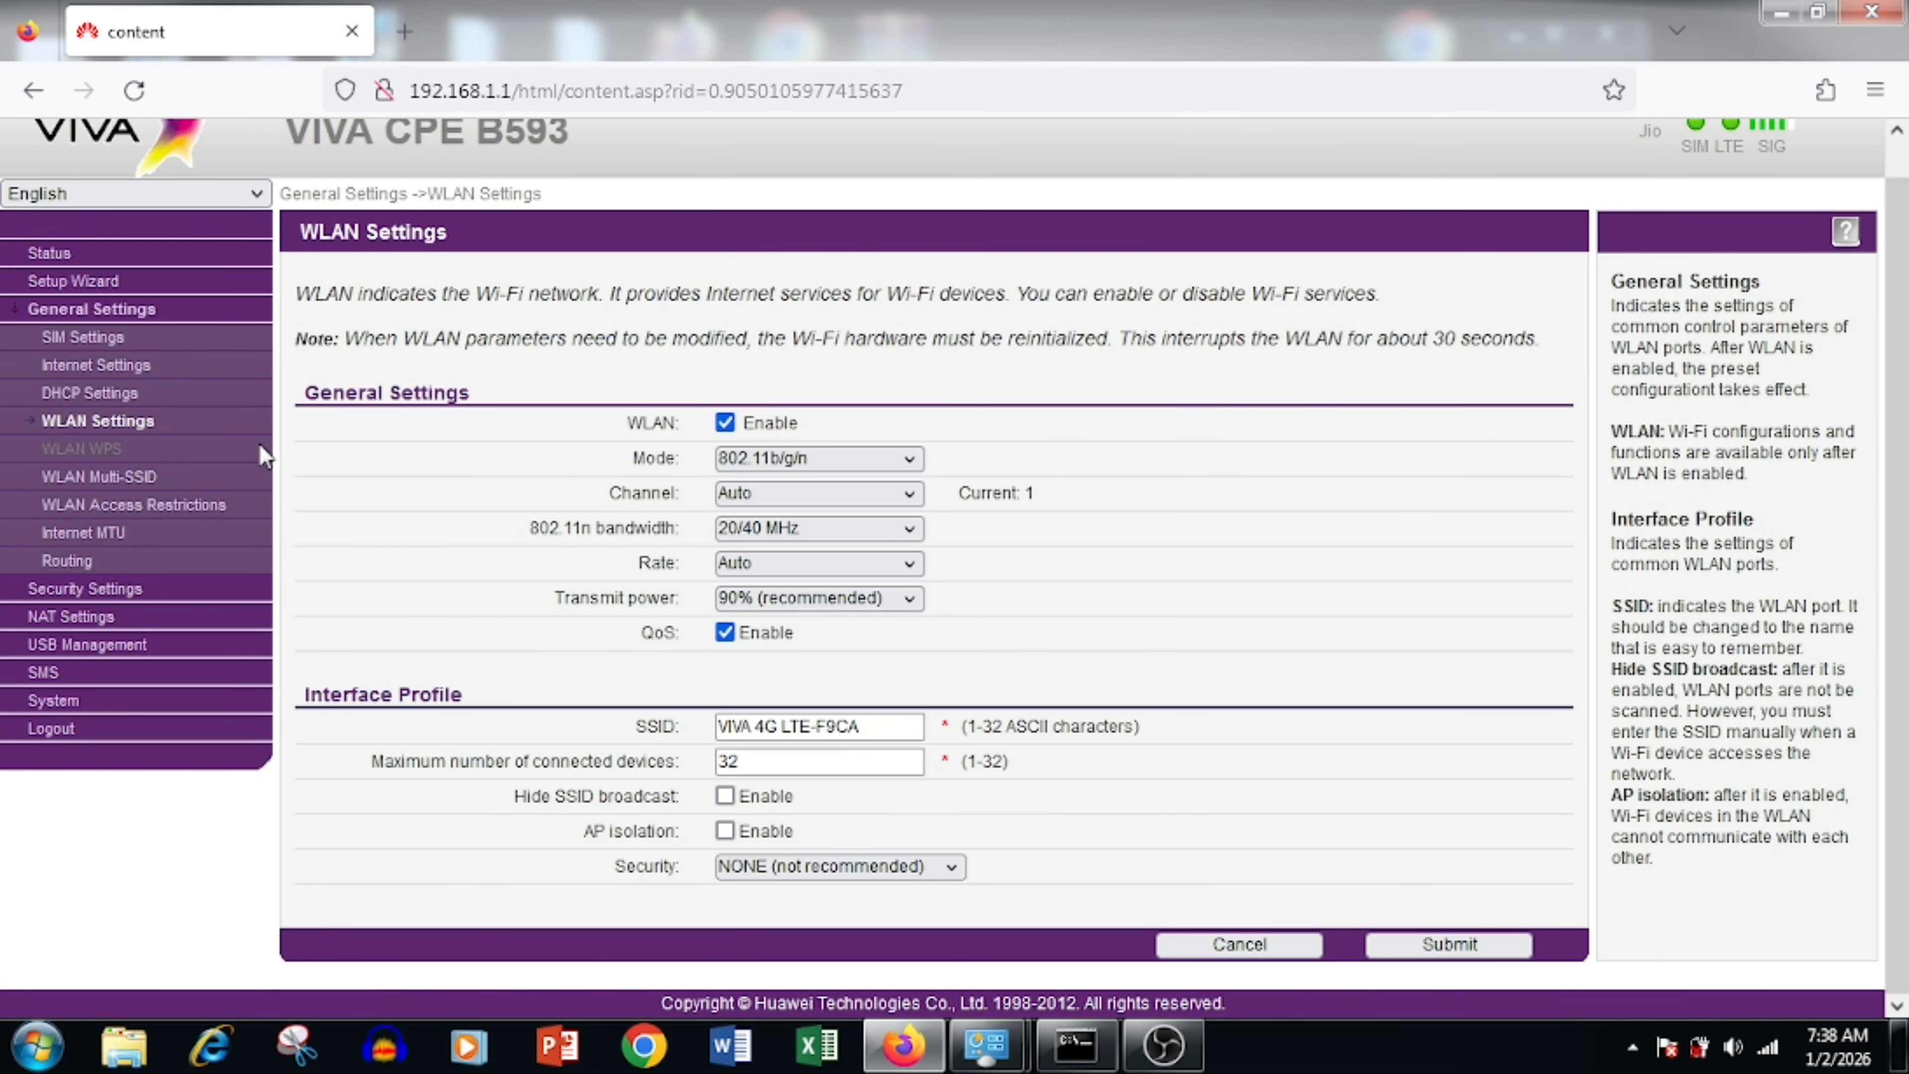
{"action": "left_click", "coordinate": [147, 485]}
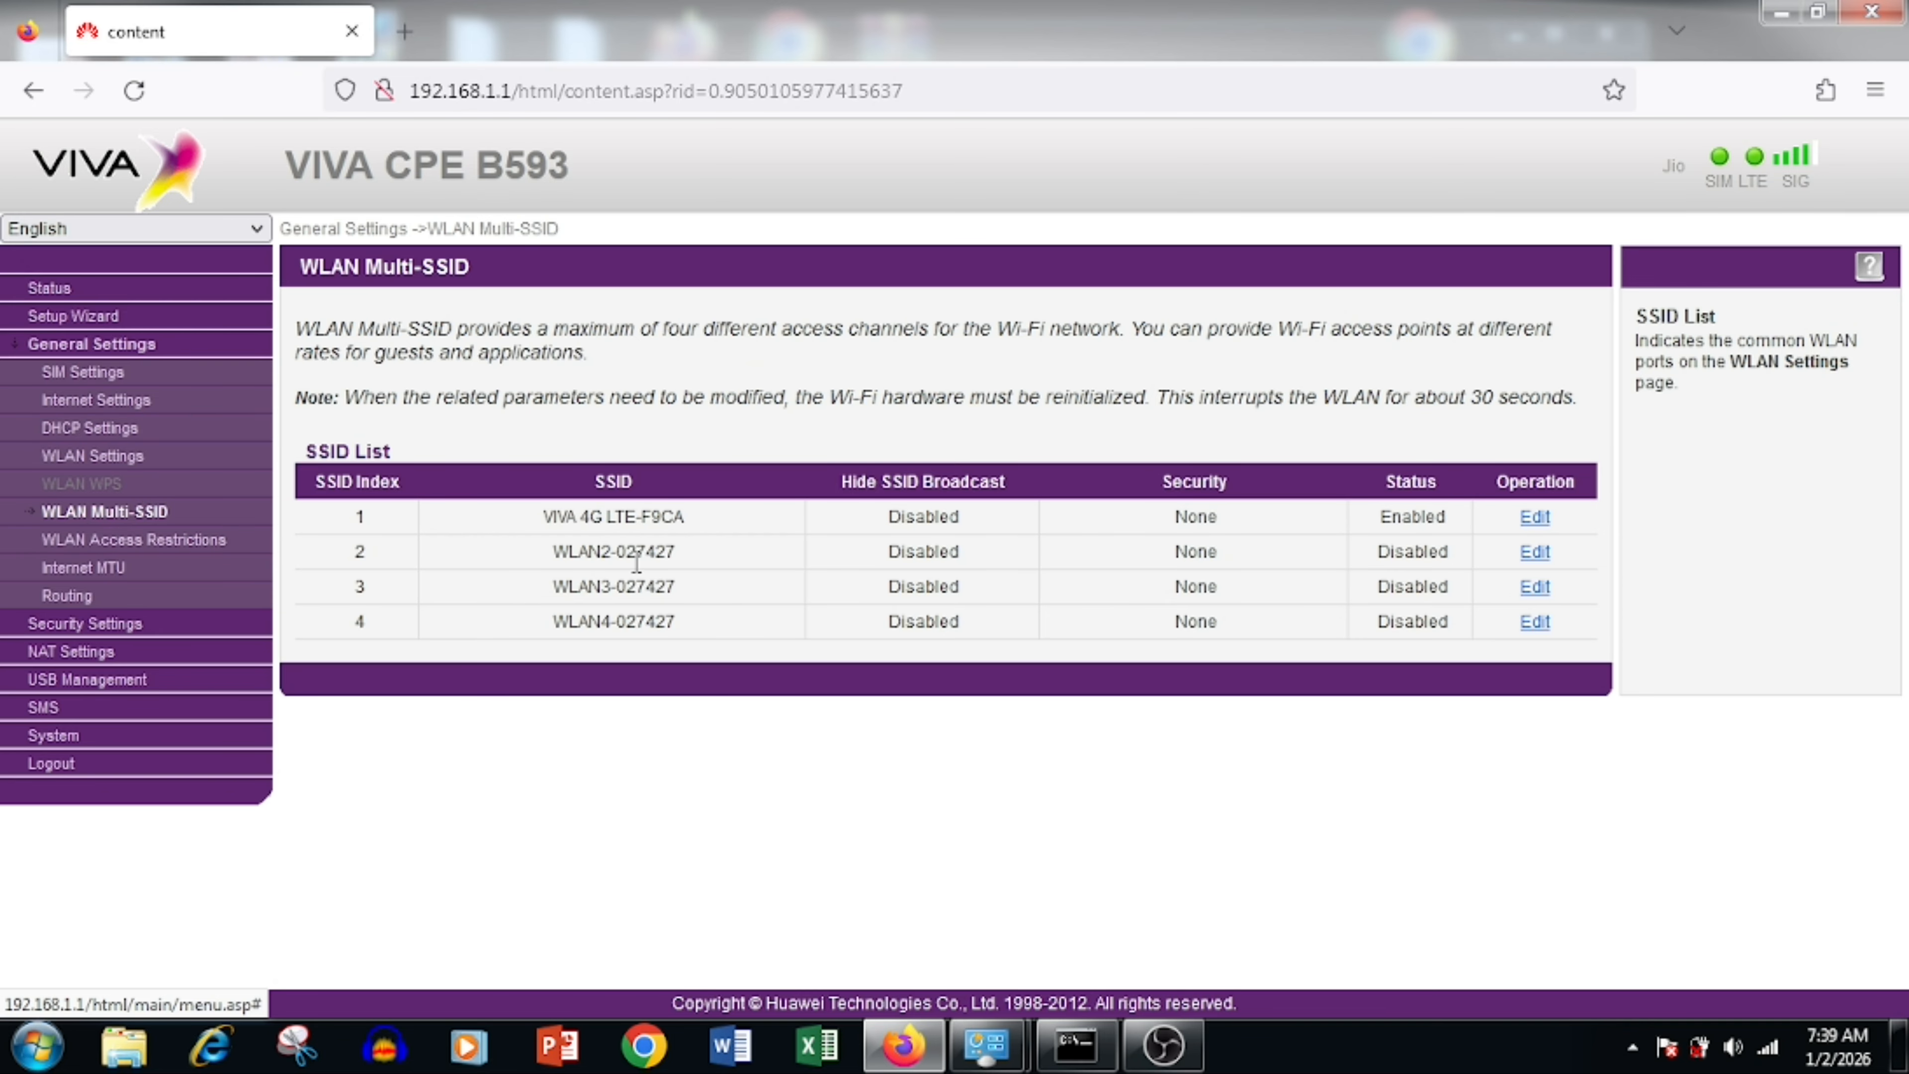
Step: Enable WLAN2-027427, rename it newwifi with WPA-PSK+WPA2-PSK and a new key, and submit
{"action": "left_click", "coordinate": [1535, 551]}
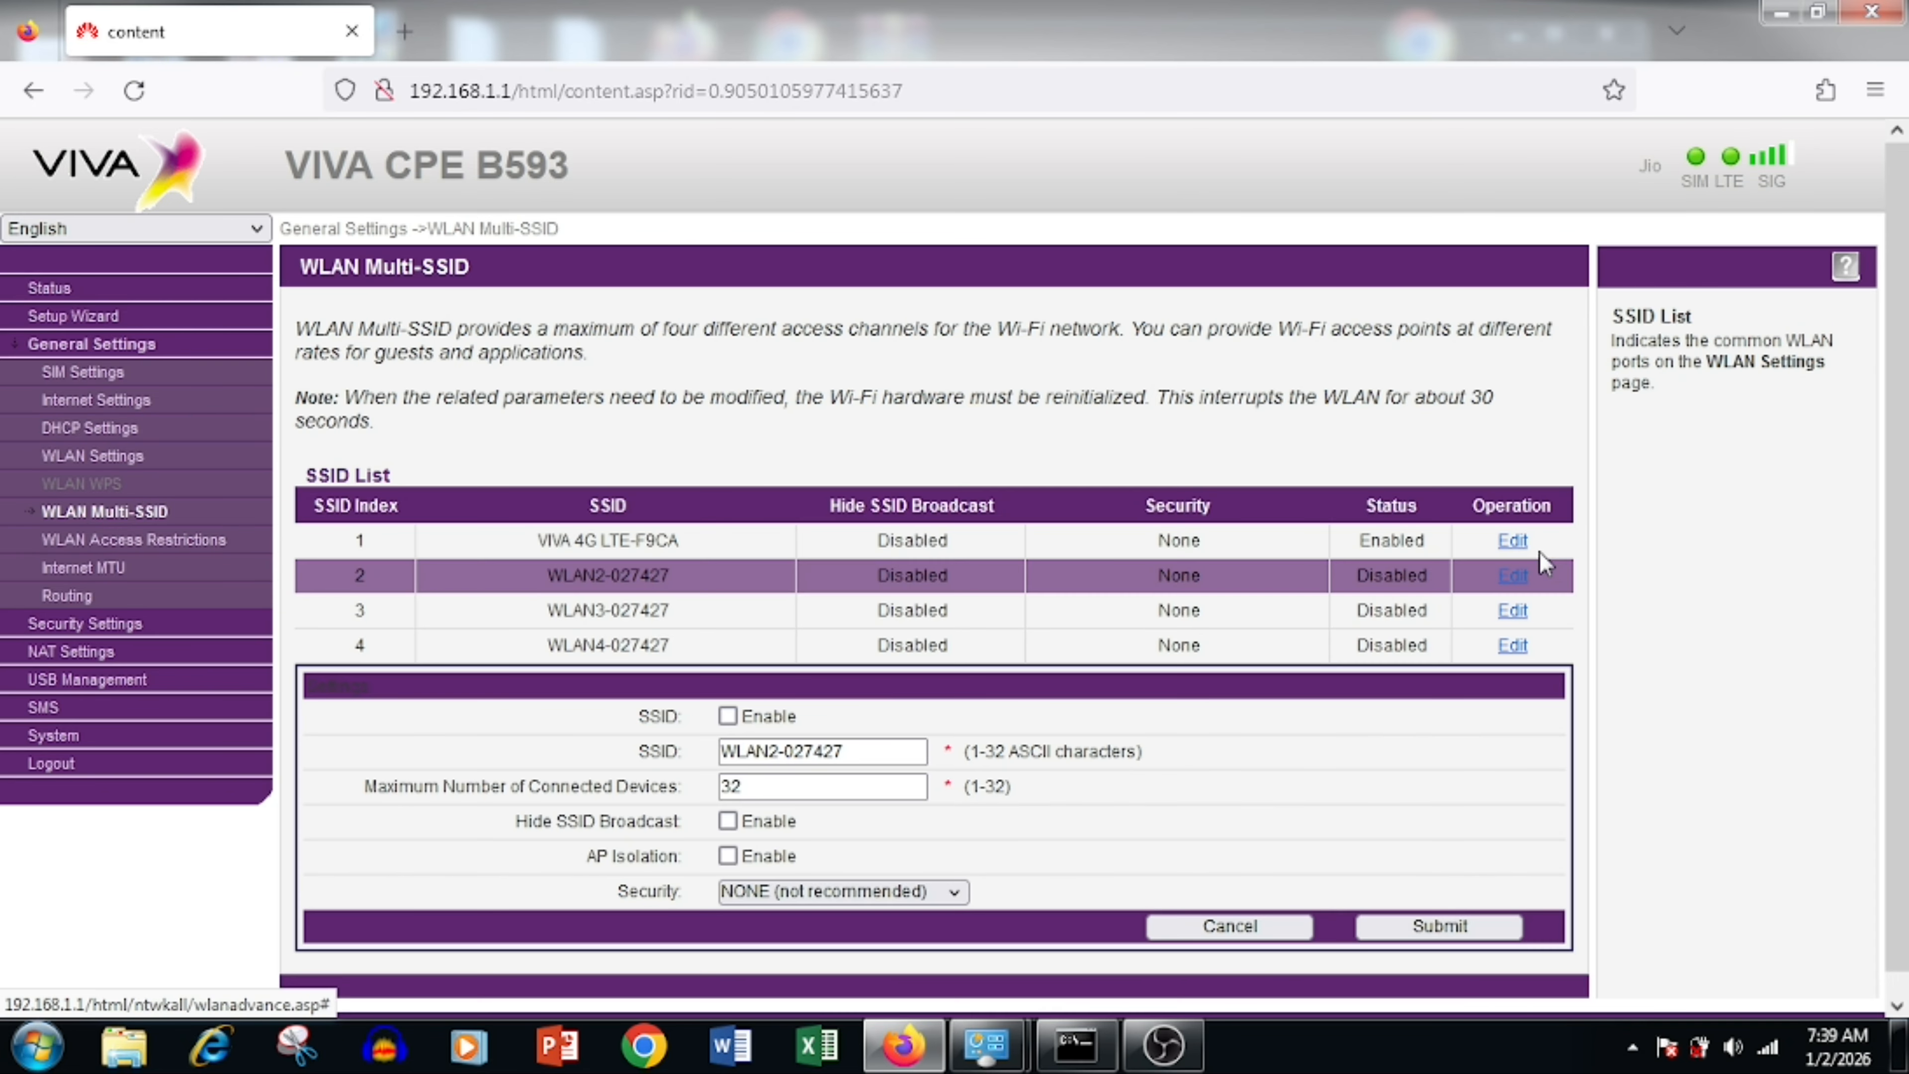
{"action": "left_click", "coordinate": [727, 716]}
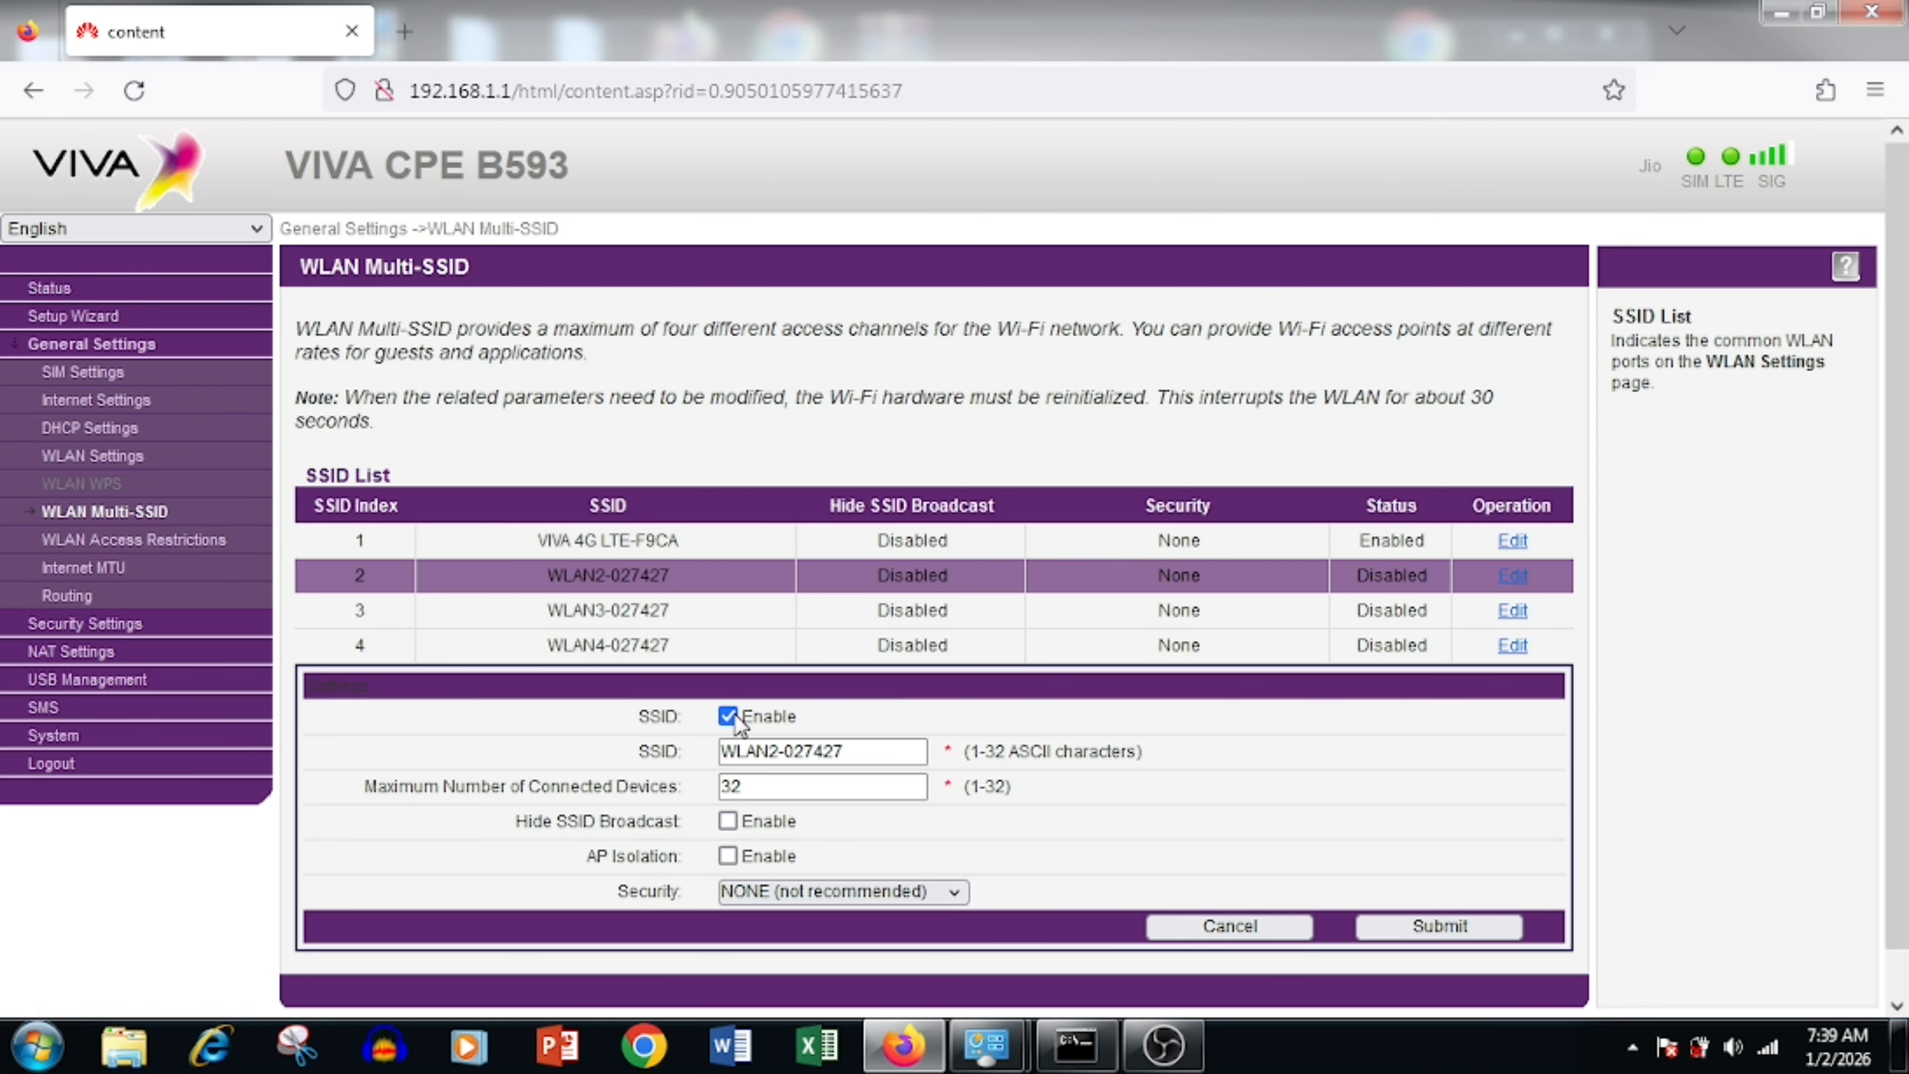
{"action": "scroll", "coordinate": [737, 714], "scroll_direction": "down", "scroll_amount": 1}
{"action": "left_click", "coordinate": [831, 839]}
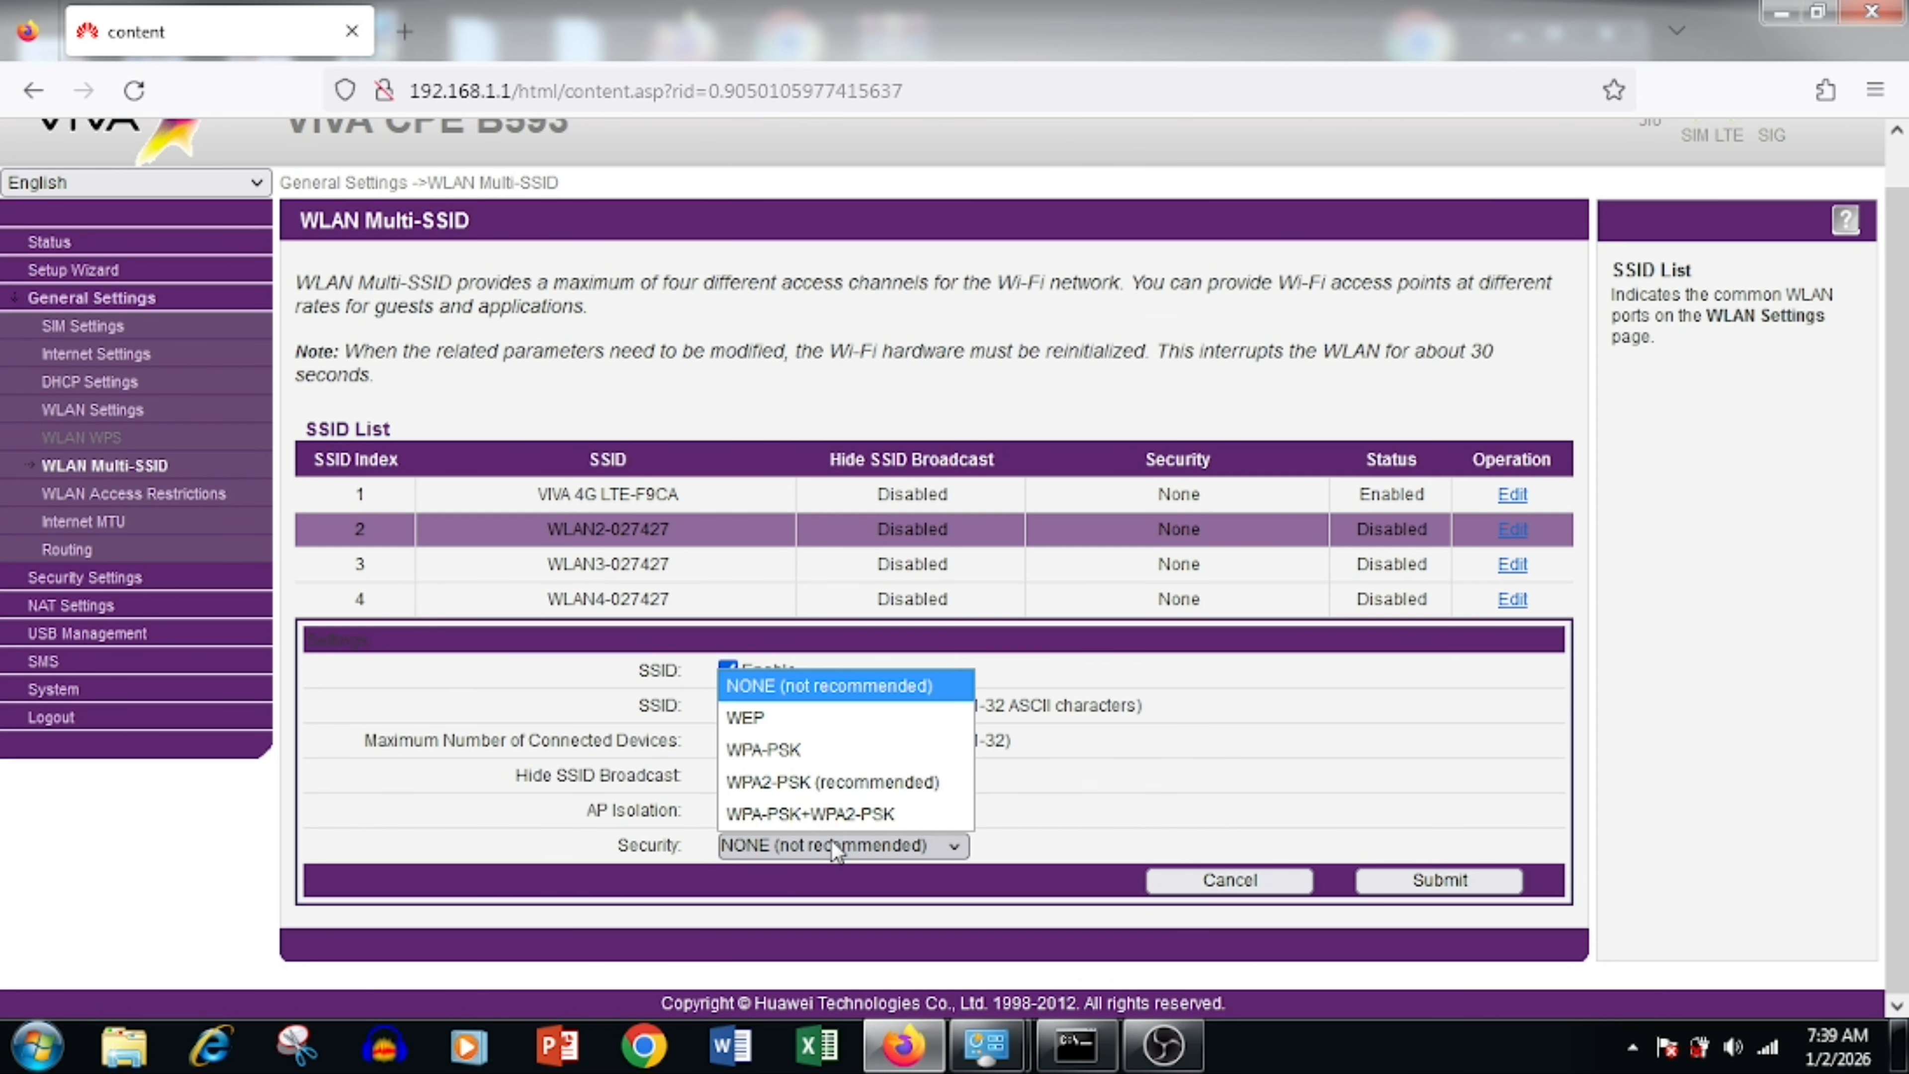
{"action": "left_click", "coordinate": [824, 815]}
{"action": "scroll", "coordinate": [824, 816], "scroll_direction": "down", "scroll_amount": 2}
{"action": "left_click_drag", "start_coordinate": [887, 636], "coordinate": [308, 644]}
{"action": "type", "text": "new"}
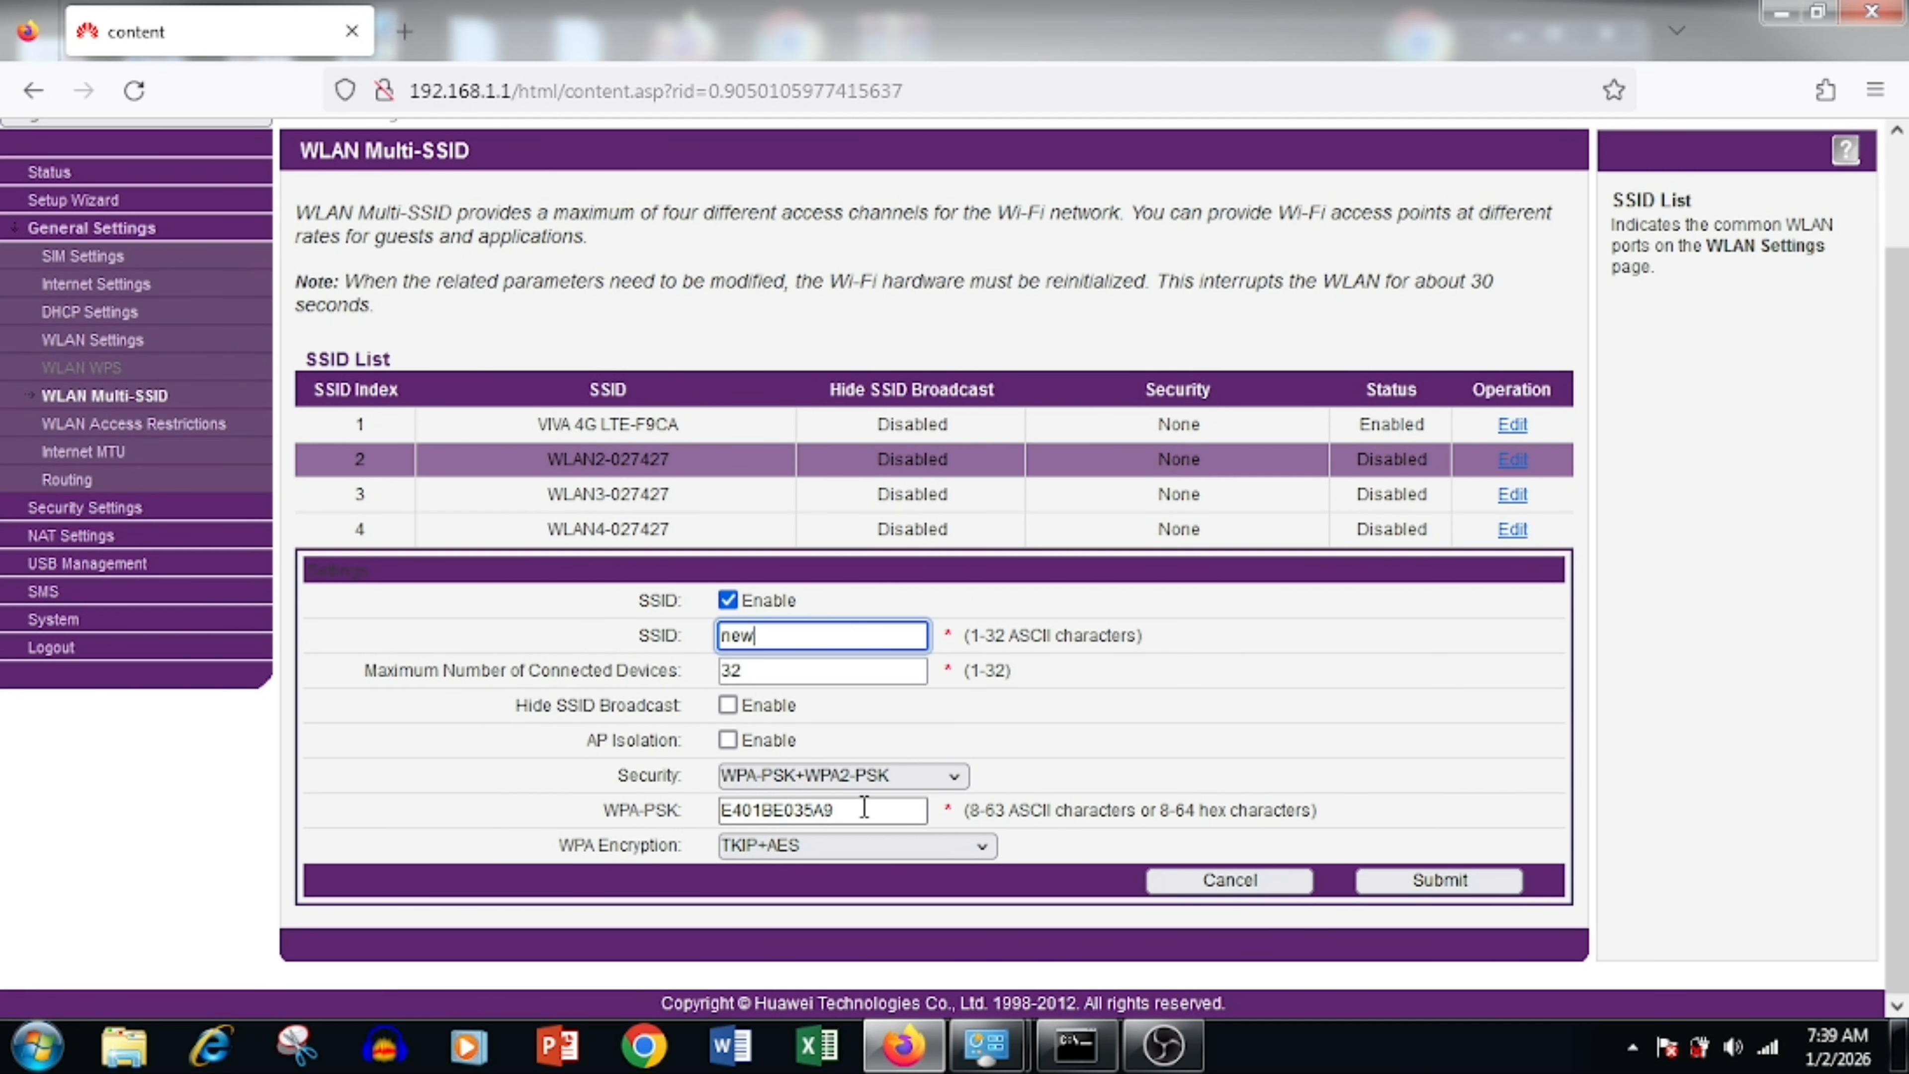
{"action": "type", "text": "wifi"}
{"action": "left_click", "coordinate": [856, 822]}
{"action": "left_click_drag", "start_coordinate": [853, 826], "coordinate": [470, 809]}
{"action": "type", "text": "ne"}
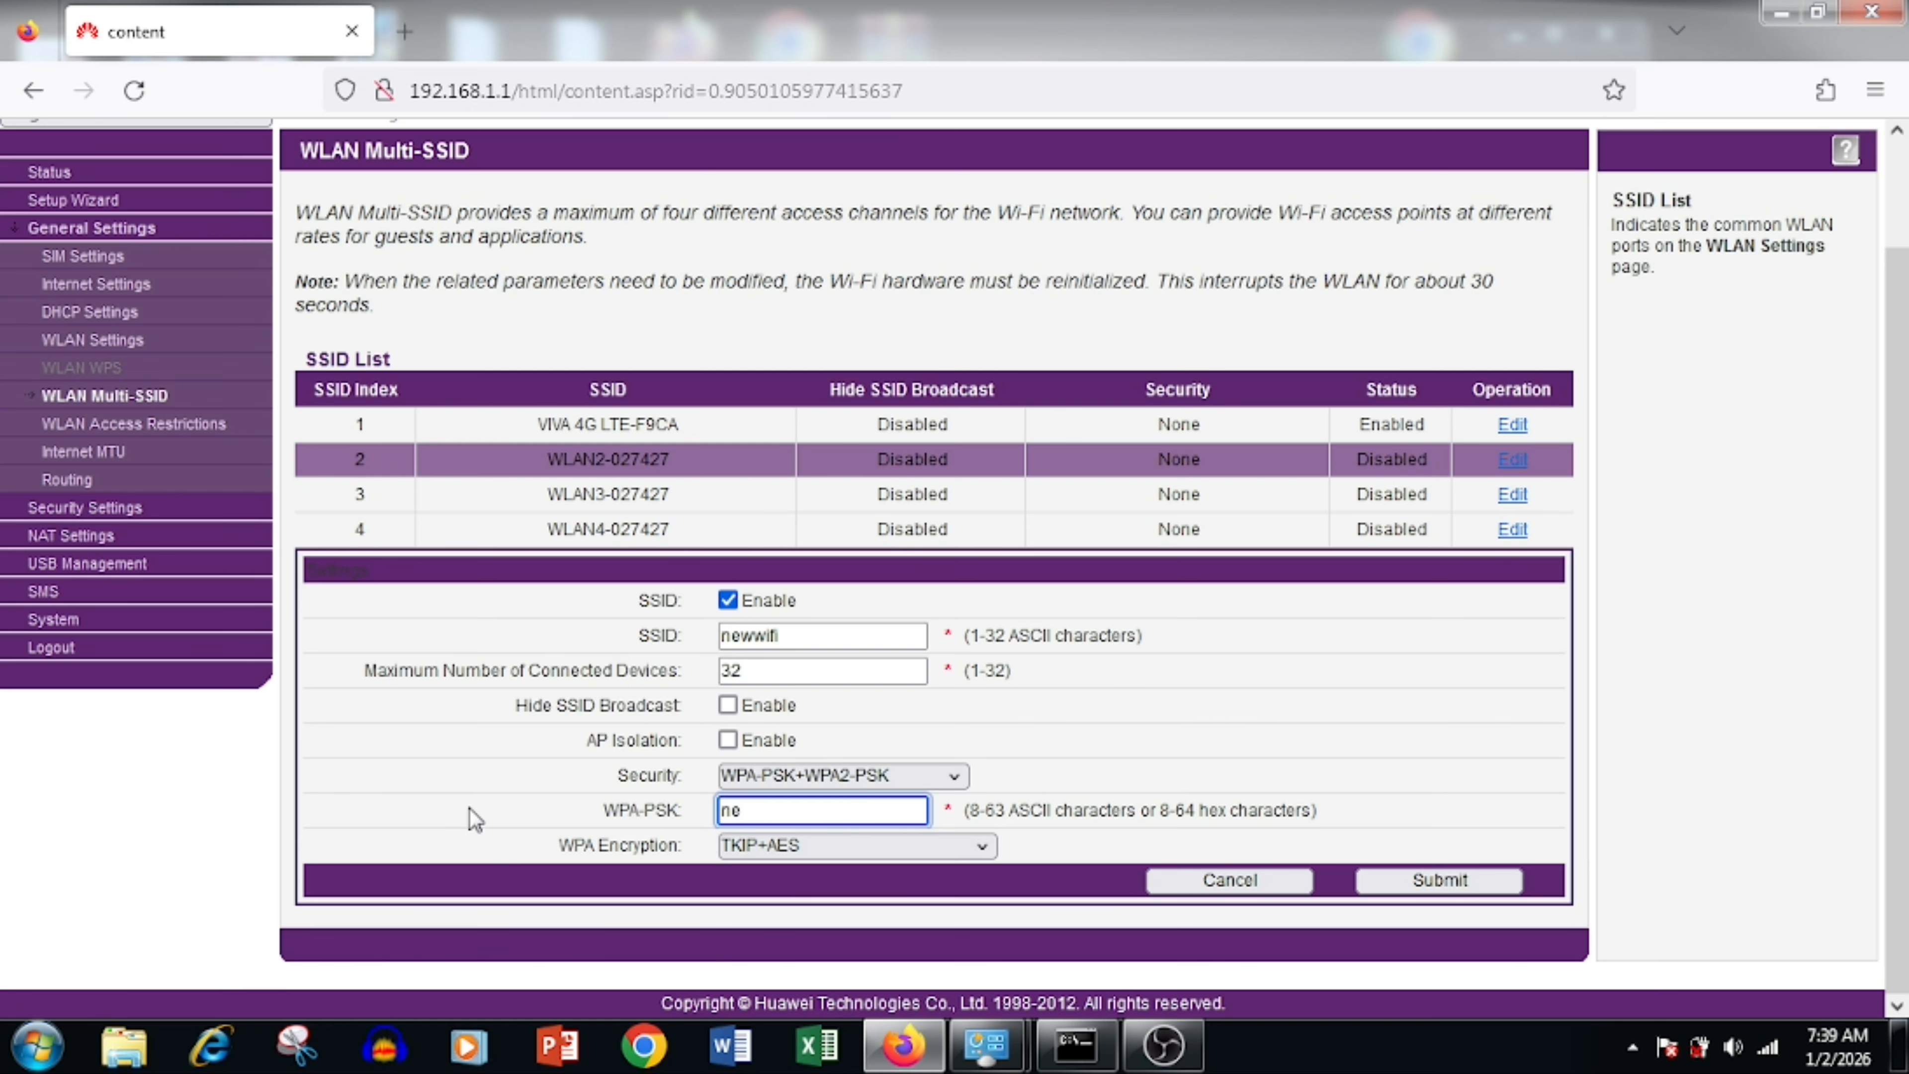
{"action": "type", "text": "wpassword"}
{"action": "left_click", "coordinate": [1457, 886]}
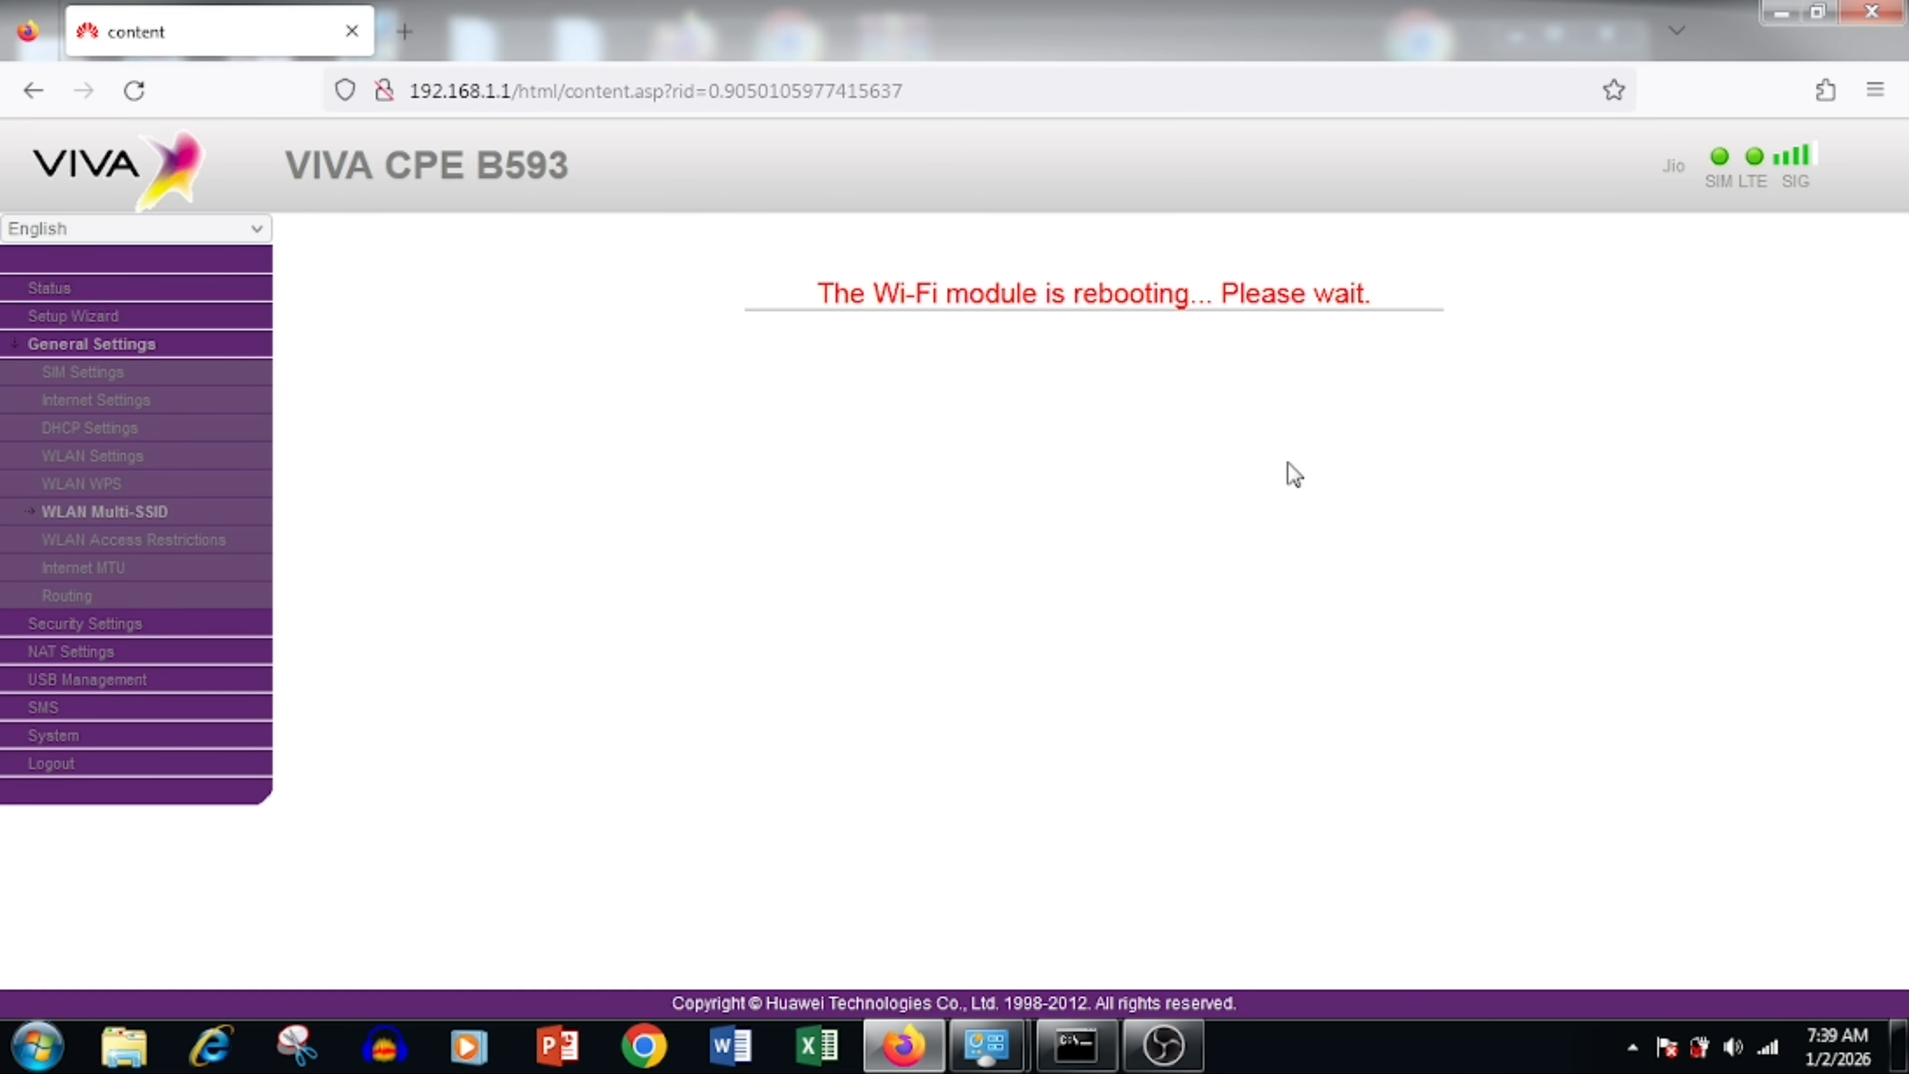
Step: Connect the PC to the VIVA 4G LTE-F9CA network from the Windows network tray
{"action": "left_click", "coordinate": [1768, 1046]}
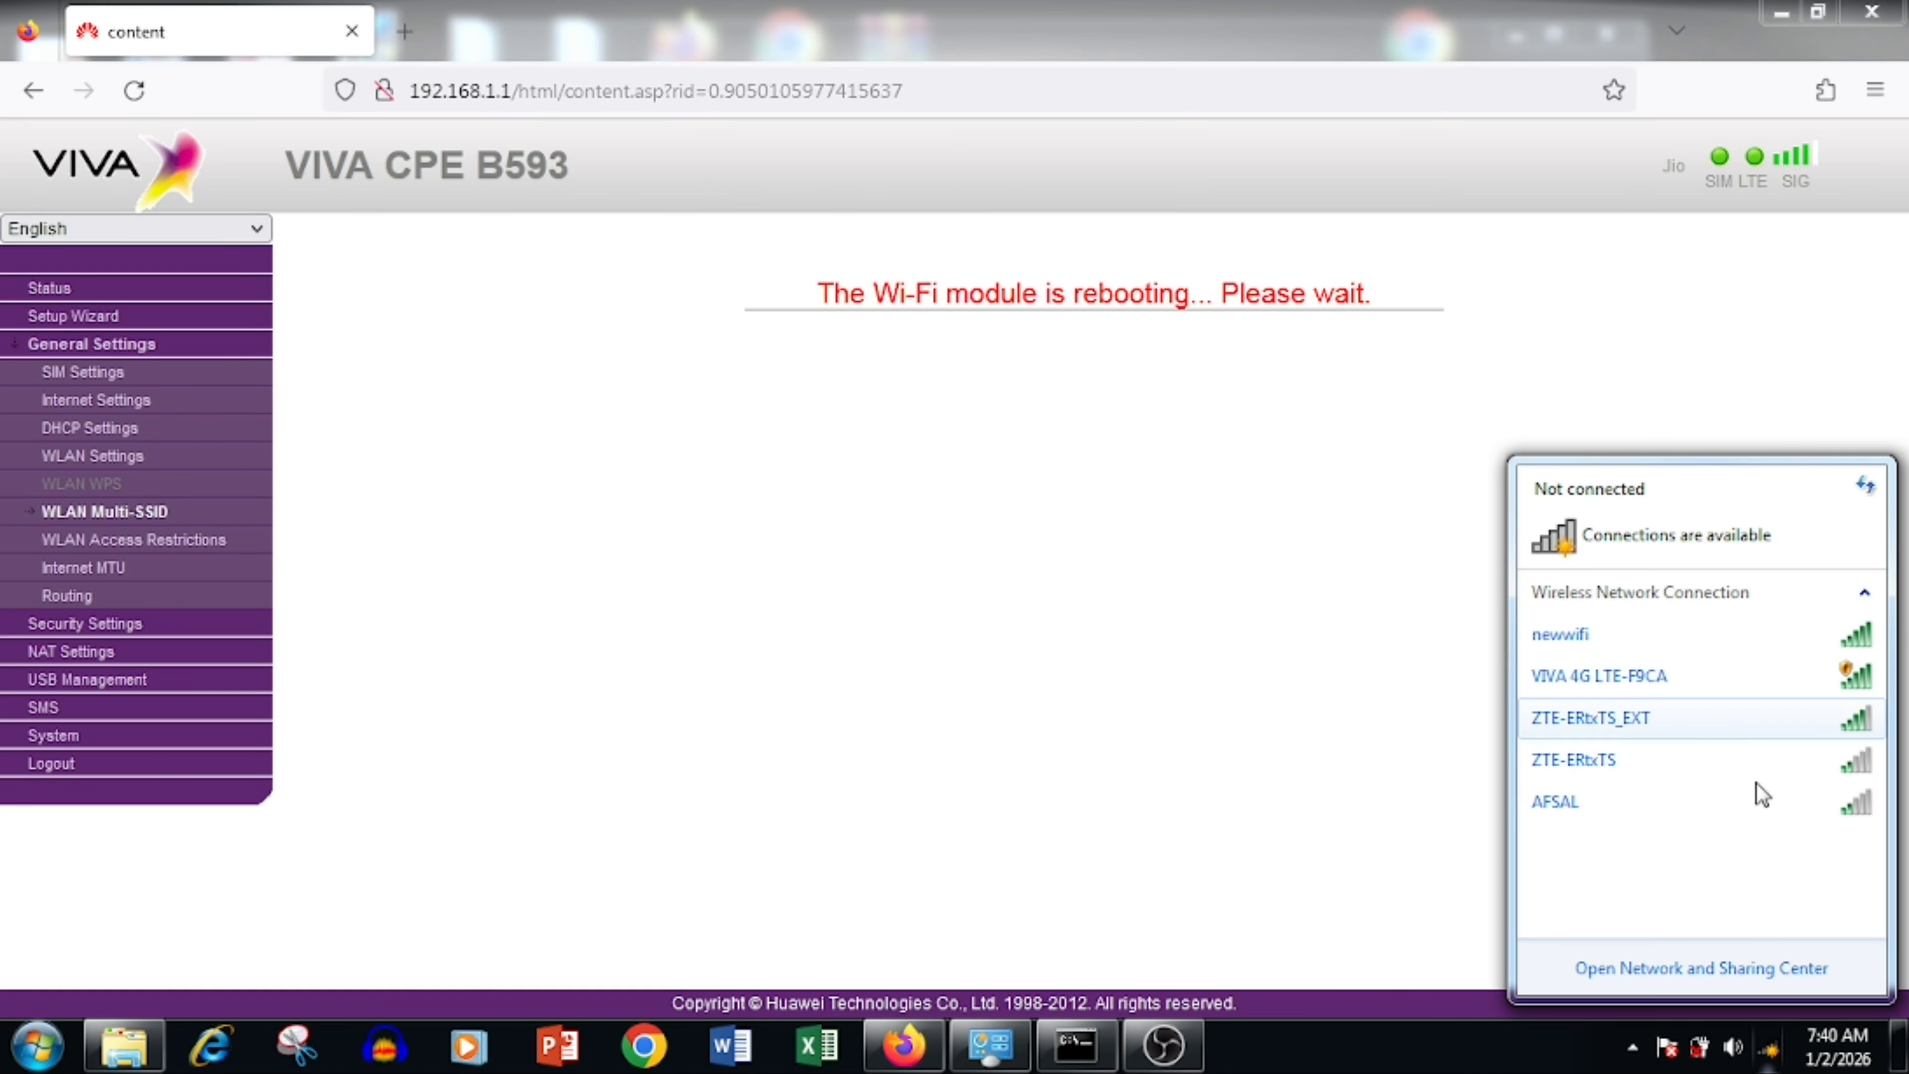
{"action": "left_click", "coordinate": [1751, 681]}
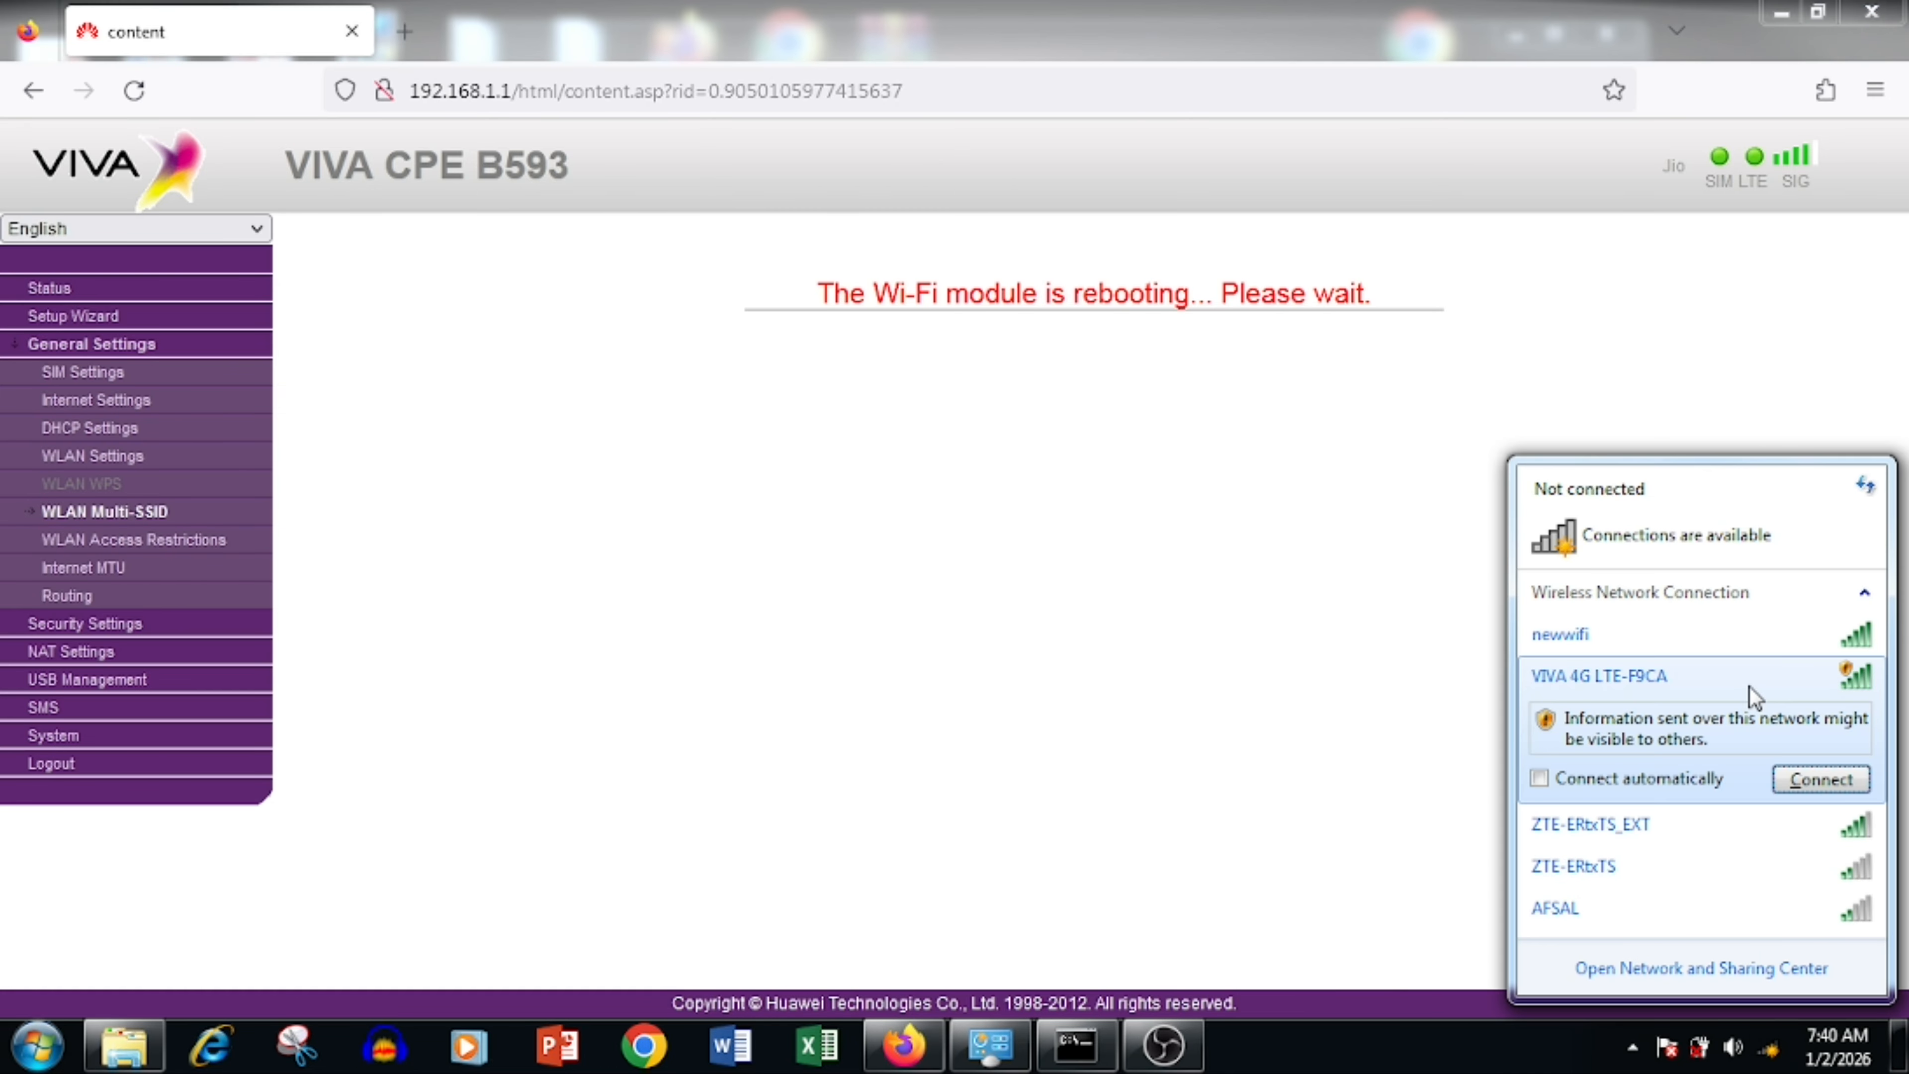
{"action": "left_click", "coordinate": [1818, 779]}
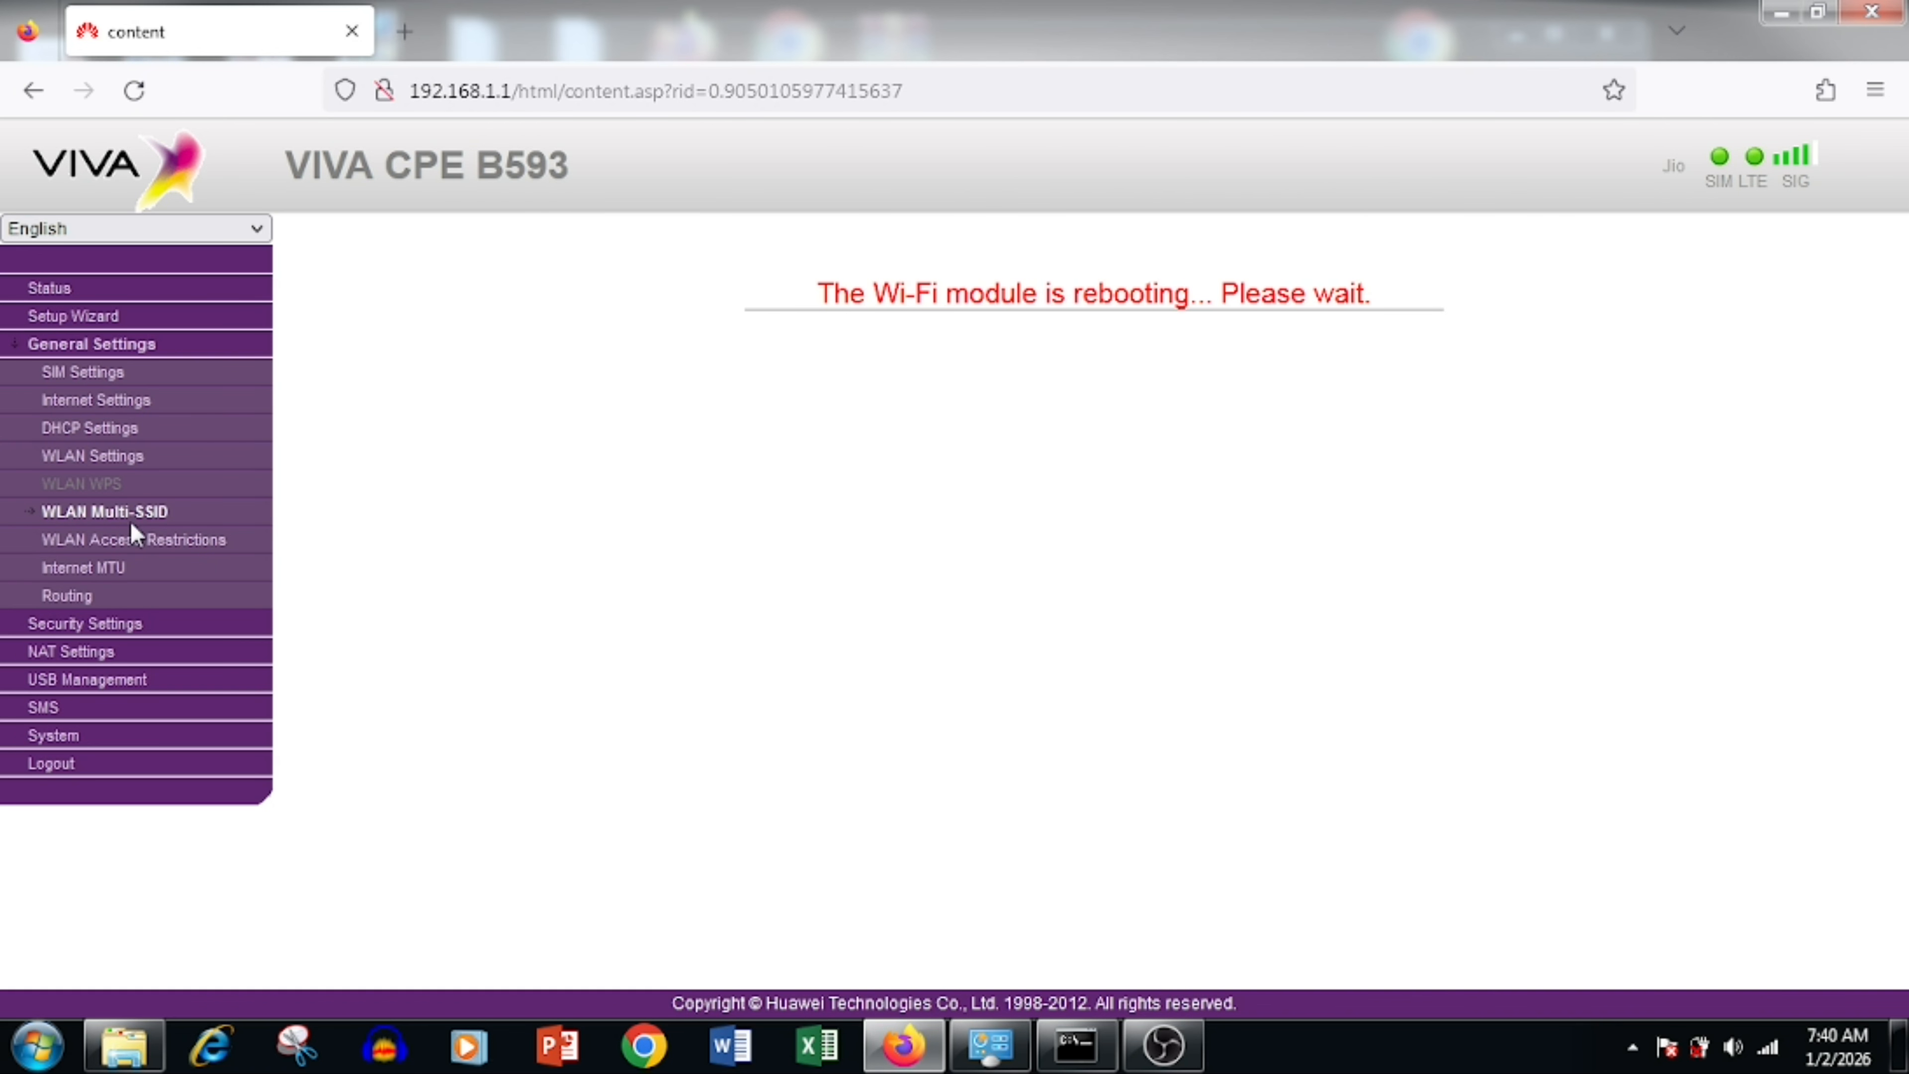
Step: Reload the admin page, log in with the admin password, and dismiss the save-password prompt
{"action": "left_click", "coordinate": [135, 90]}
{"action": "type", "text": "admin"}
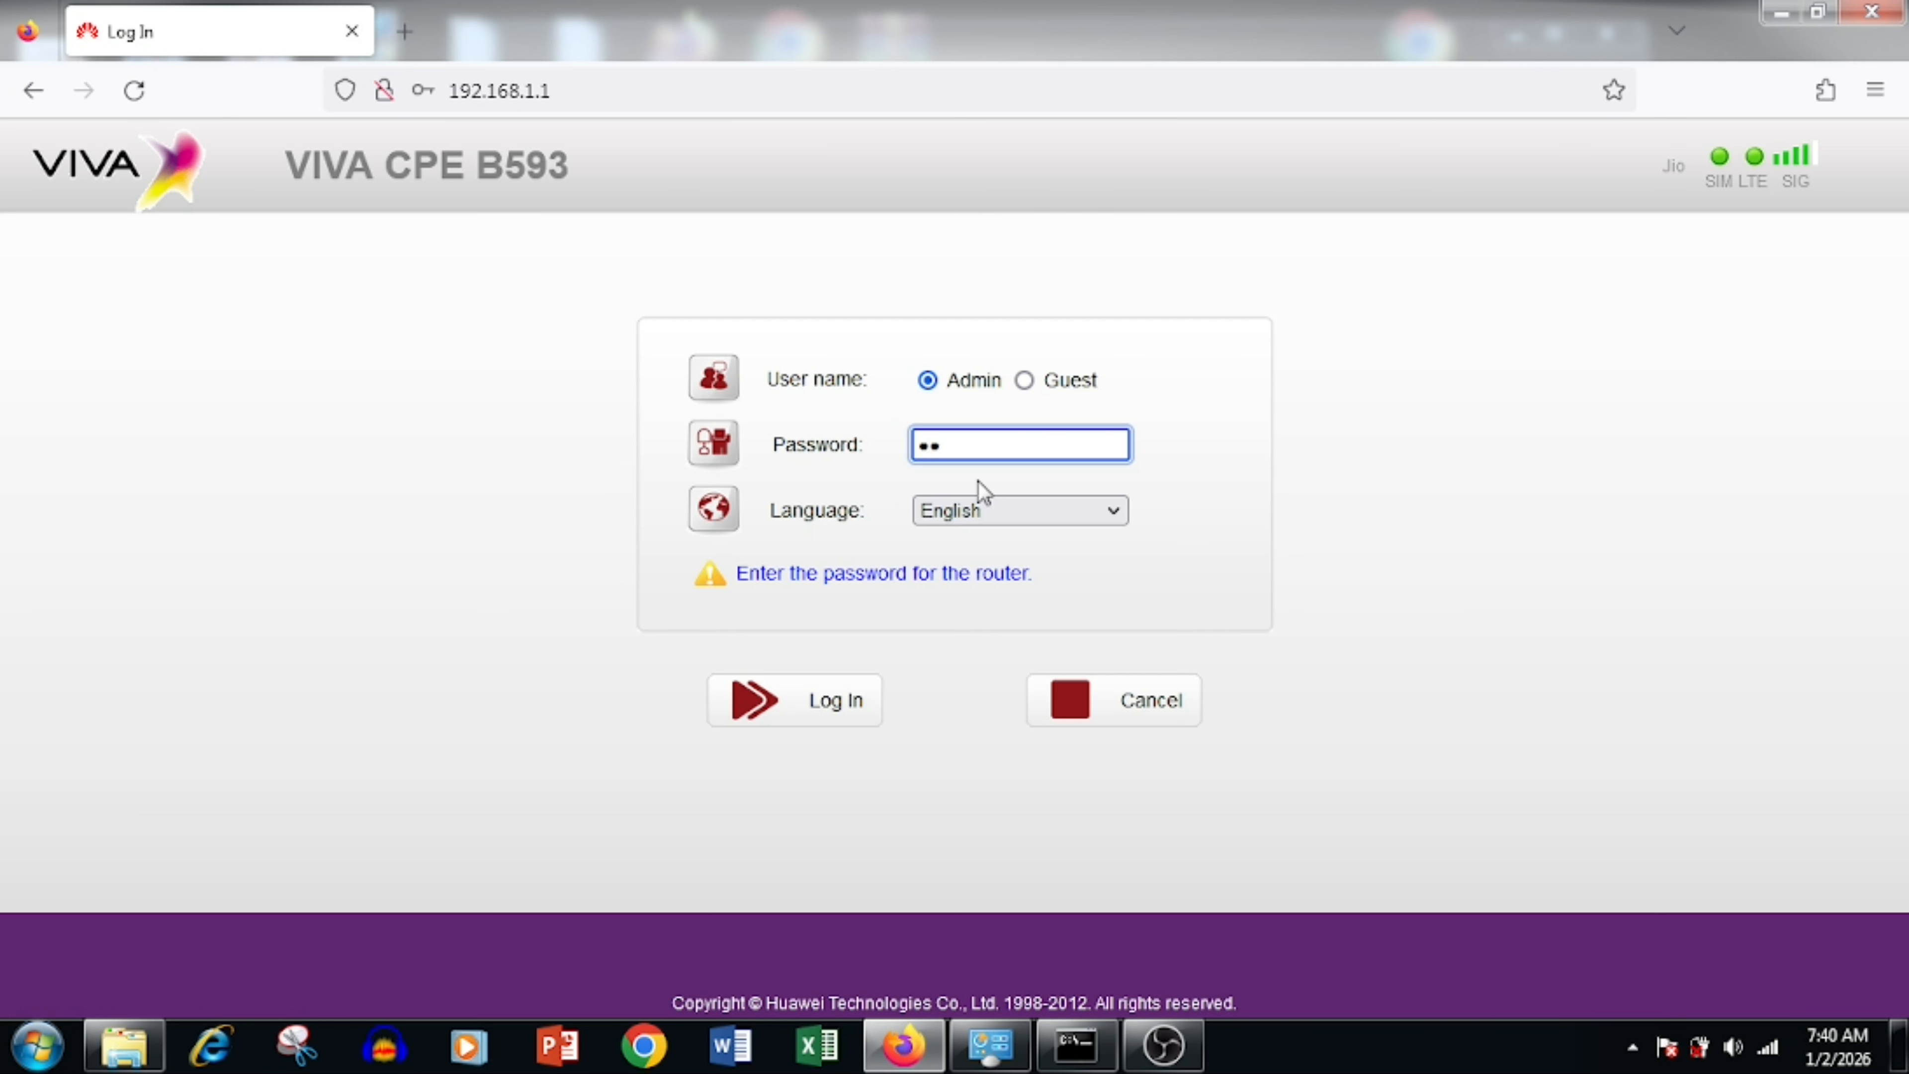
{"action": "key", "text": "Return"}
{"action": "left_click", "coordinate": [805, 450]}
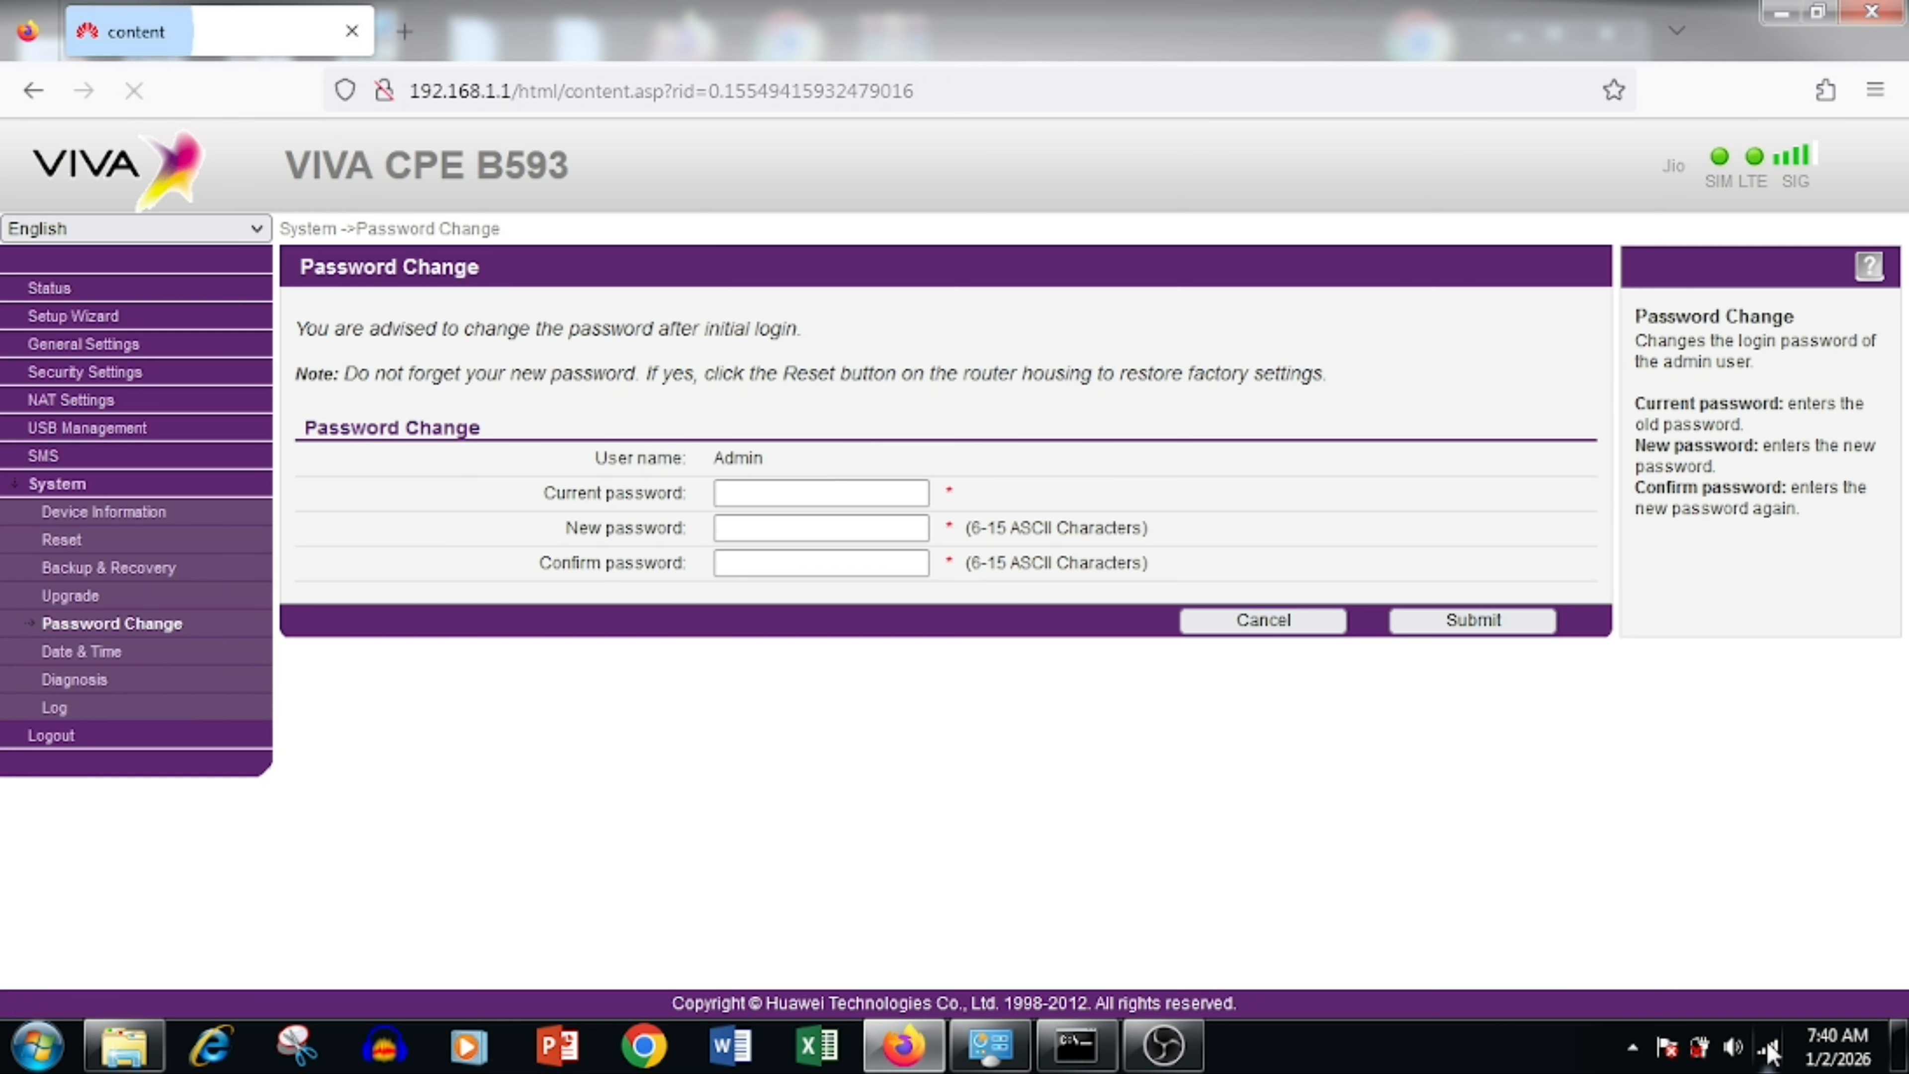
Step: Confirm newwifi appears in the PC's Wi-Fi list, then expand General Settings in the sidebar
{"action": "left_click", "coordinate": [1767, 1047]}
{"action": "left_click", "coordinate": [1603, 690]}
{"action": "left_click", "coordinate": [991, 763]}
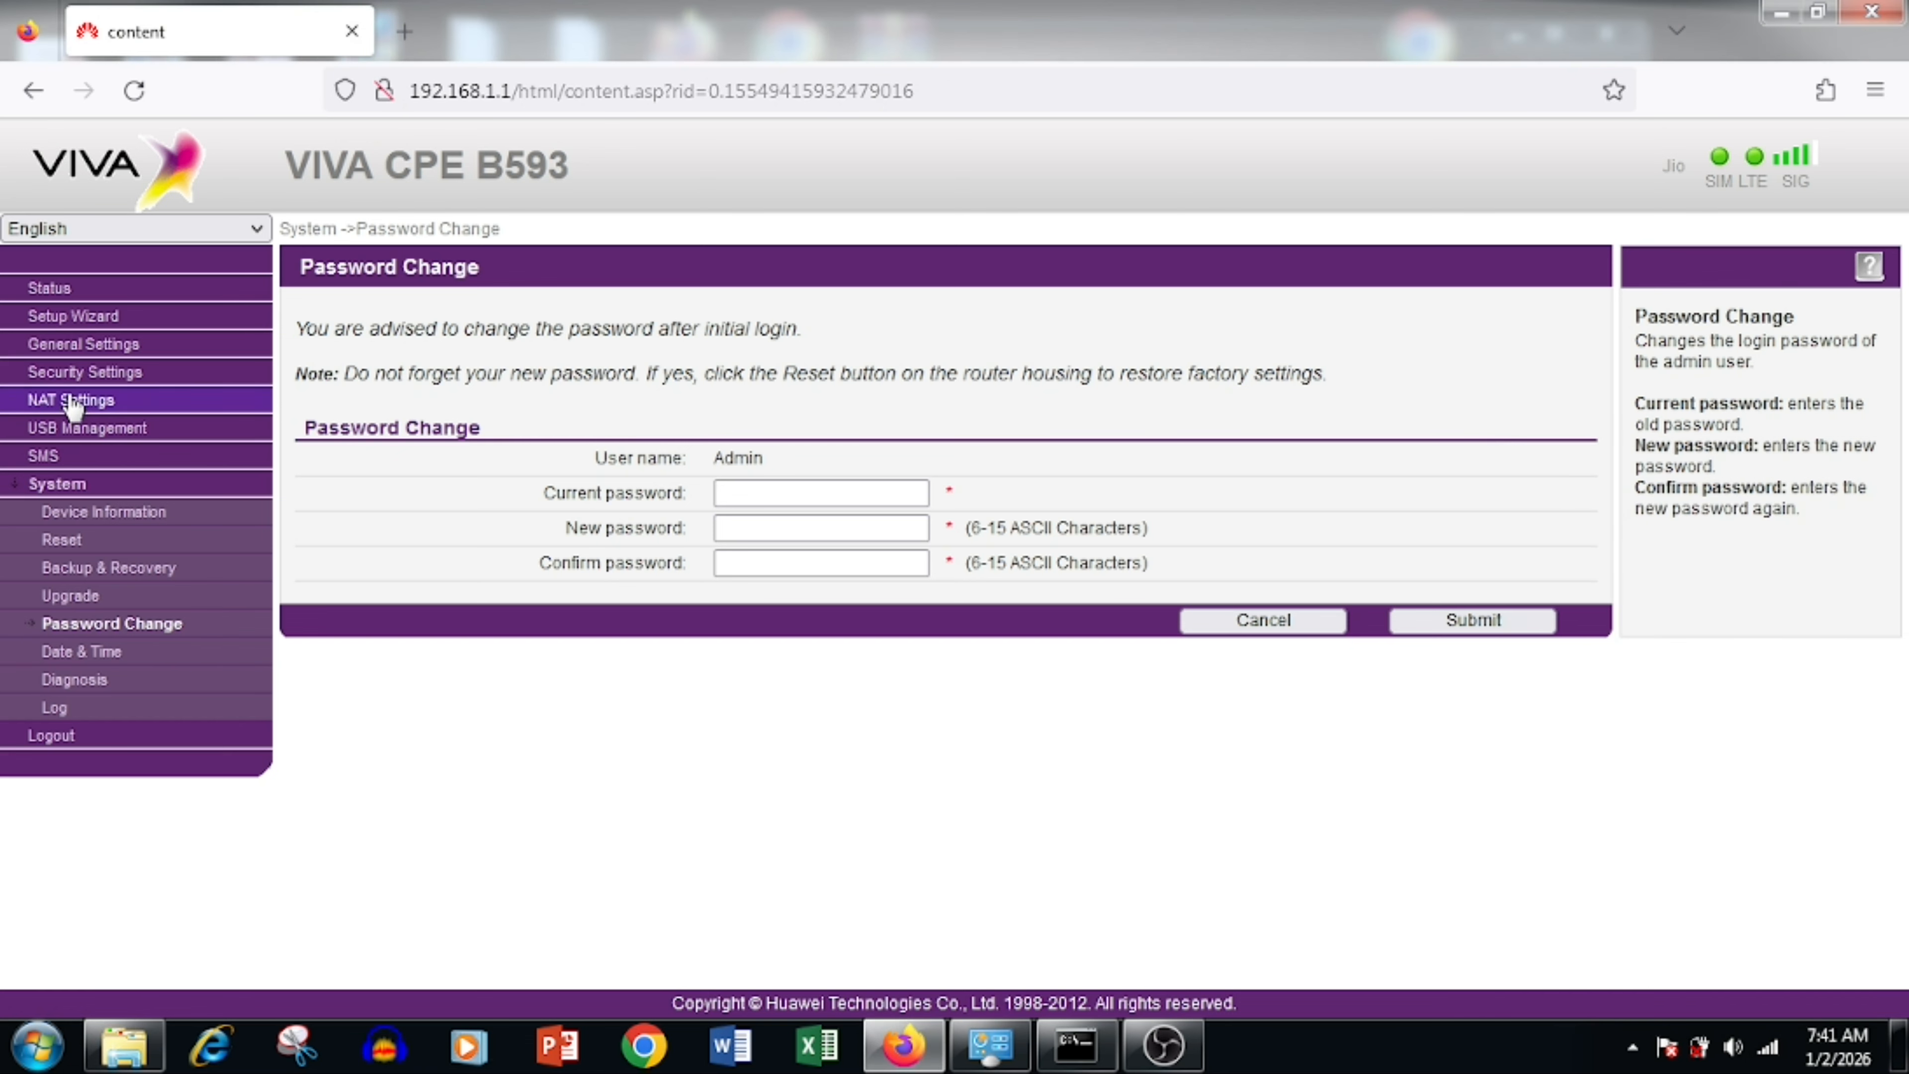
{"action": "left_click", "coordinate": [86, 371]}
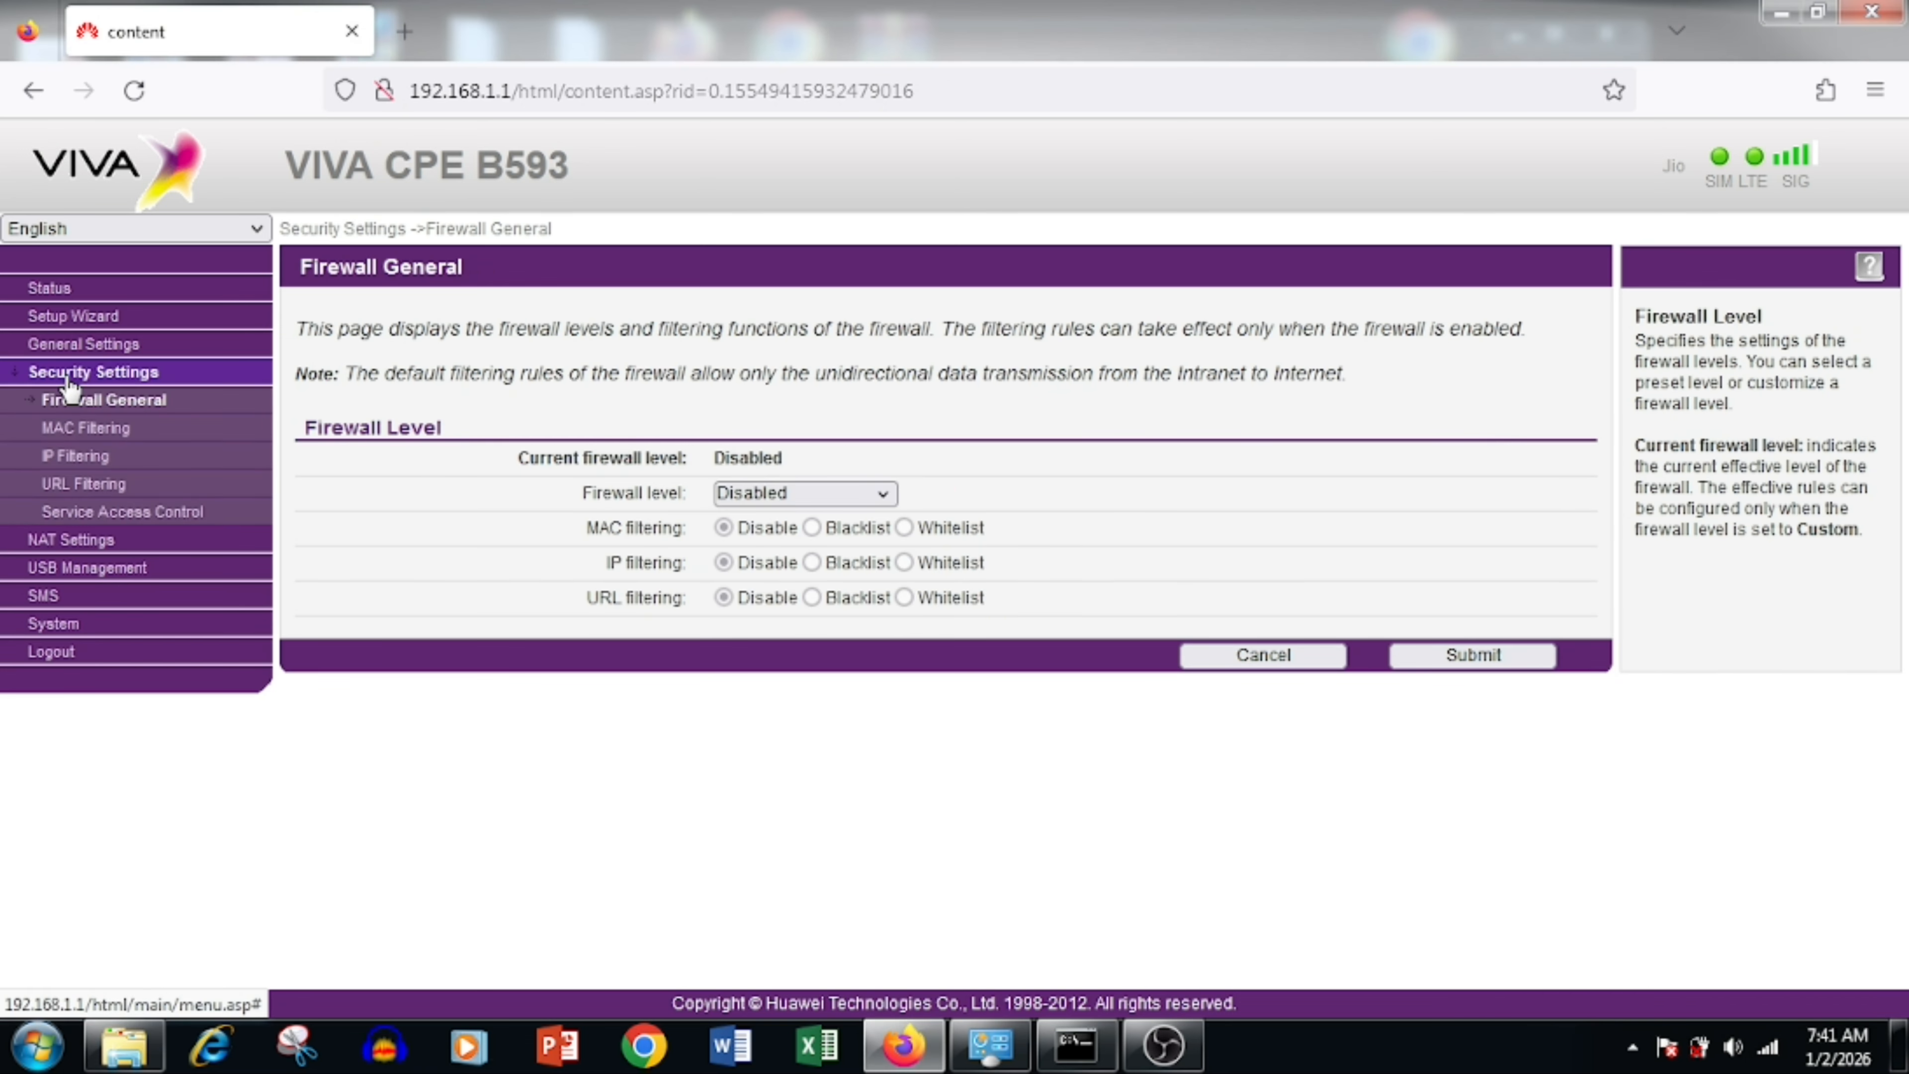
{"action": "left_click", "coordinate": [73, 346]}
Step: Open the third SSID in the Multi-SSID list for editing and rename it to Gst
{"action": "left_click", "coordinate": [98, 511]}
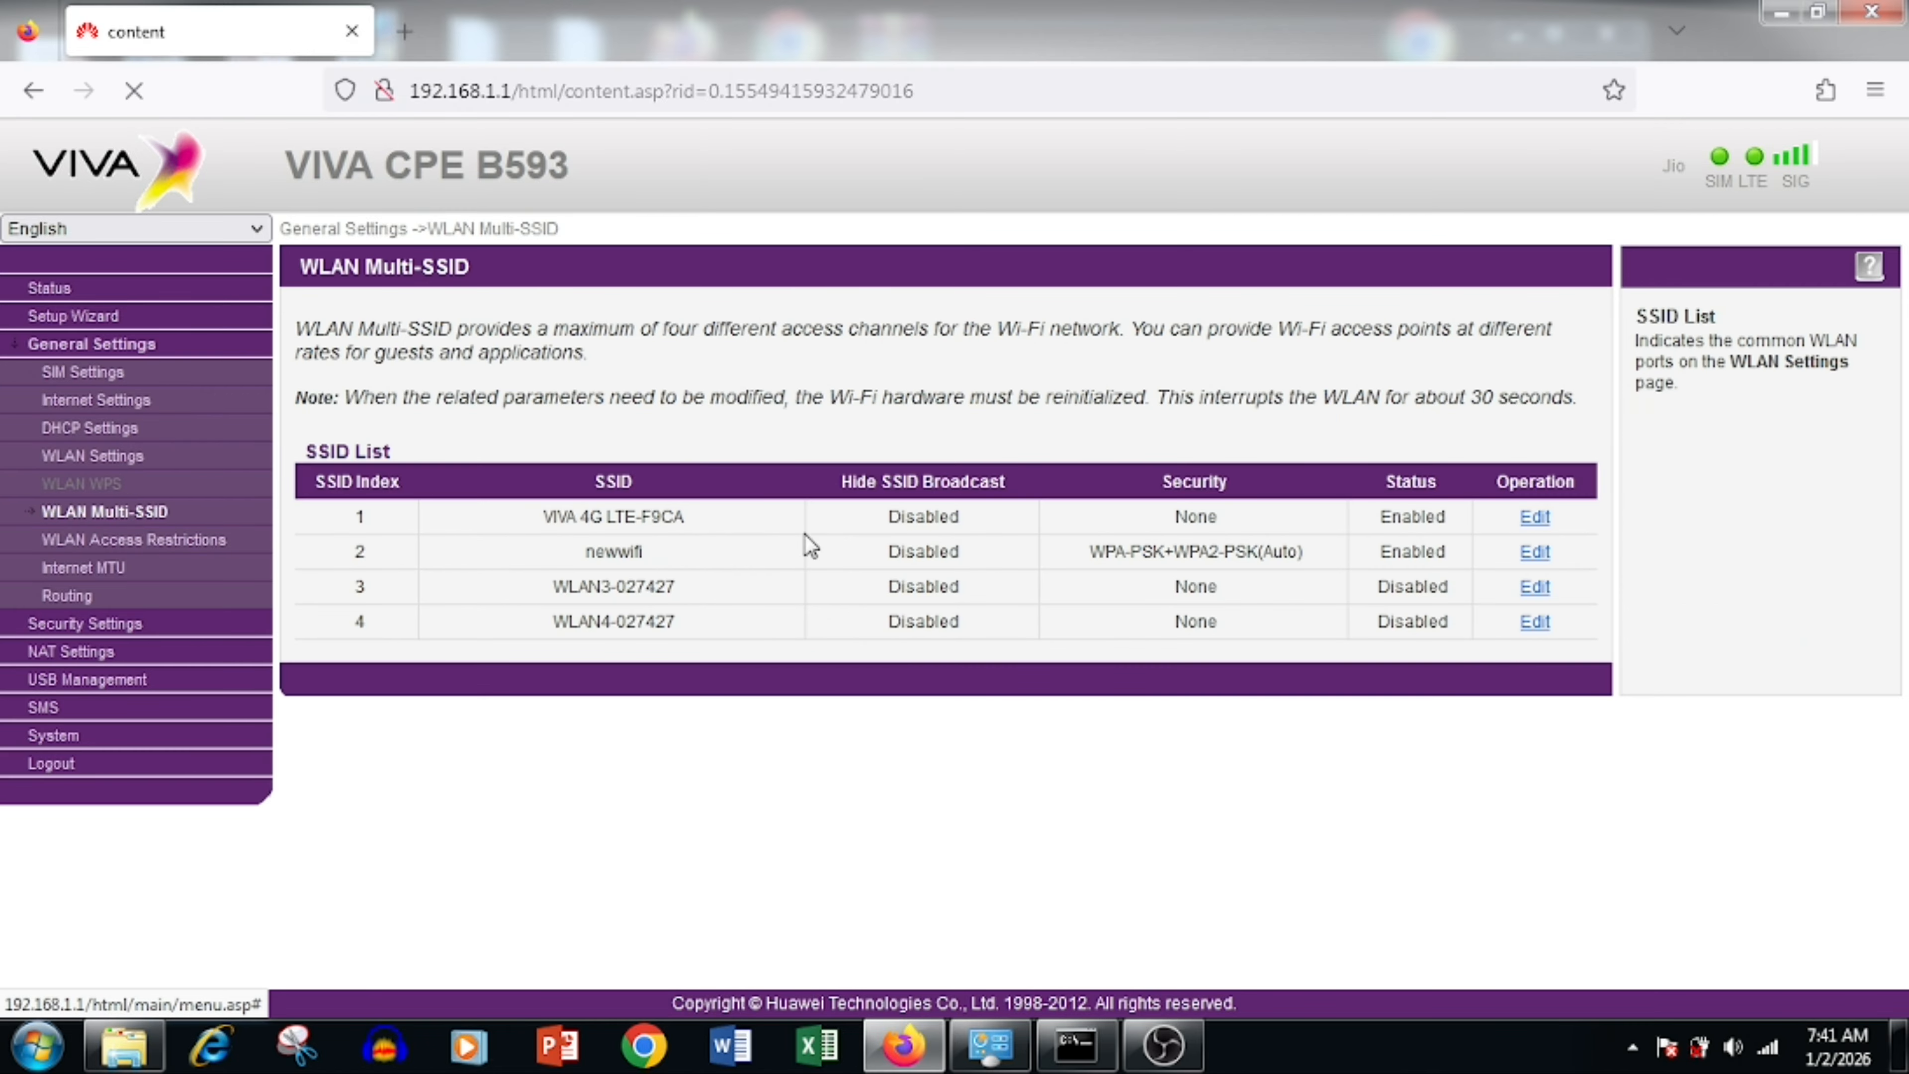
{"action": "left_click", "coordinate": [1534, 587]}
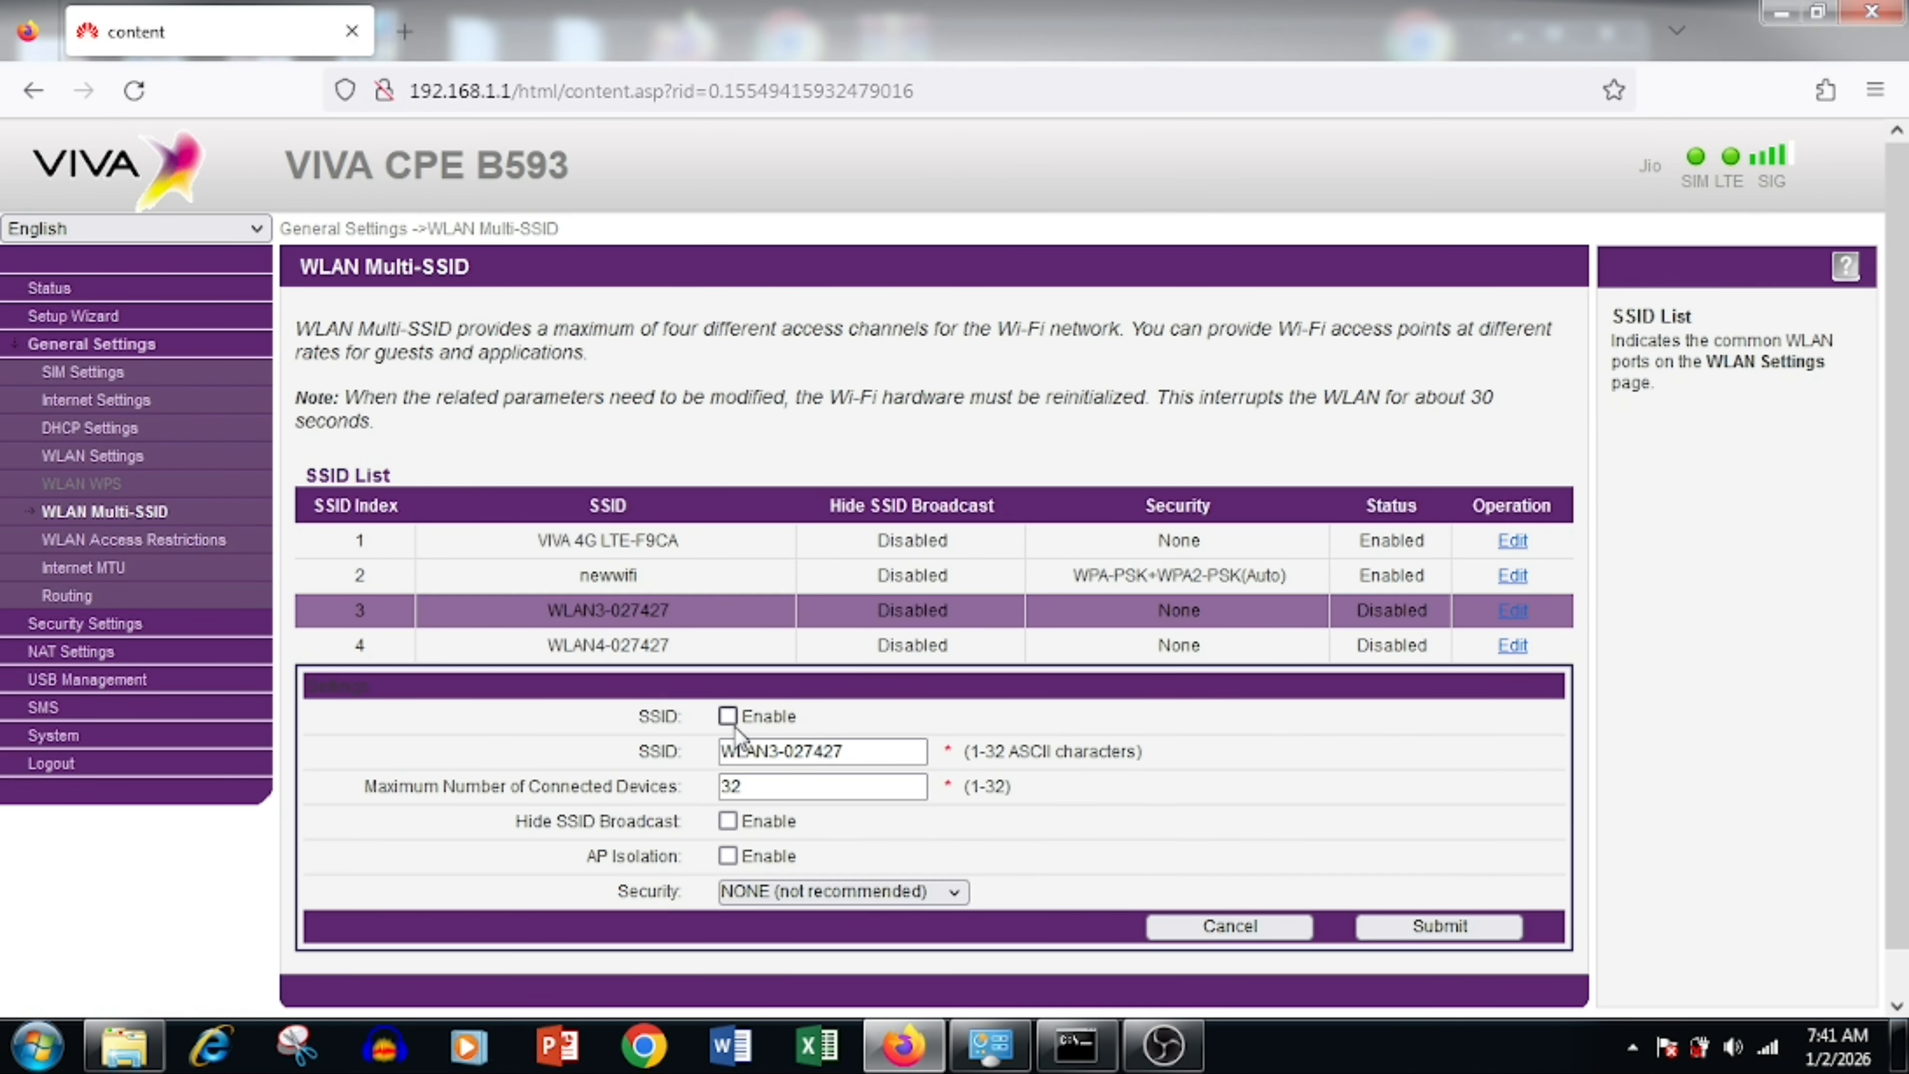
{"action": "left_click_drag", "start_coordinate": [902, 751], "coordinate": [550, 752]}
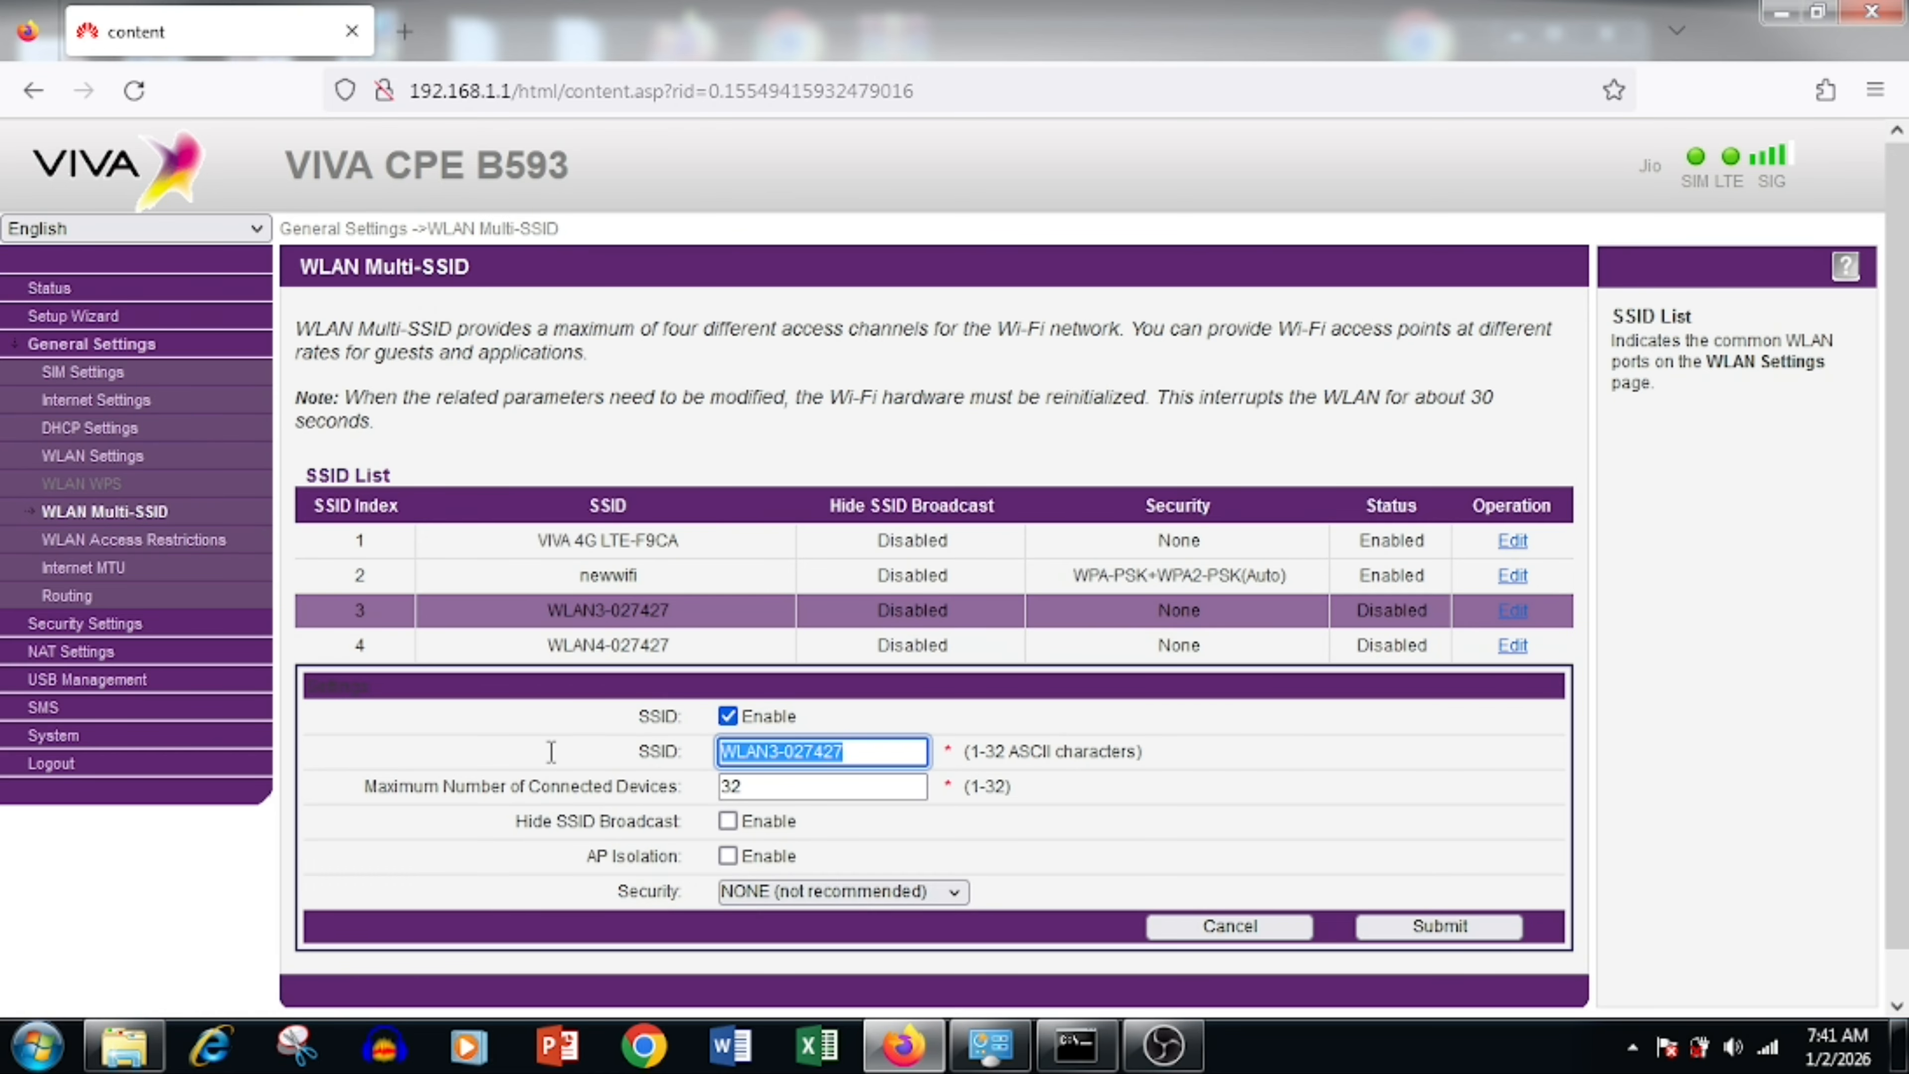
{"action": "type", "text": "Gst"}
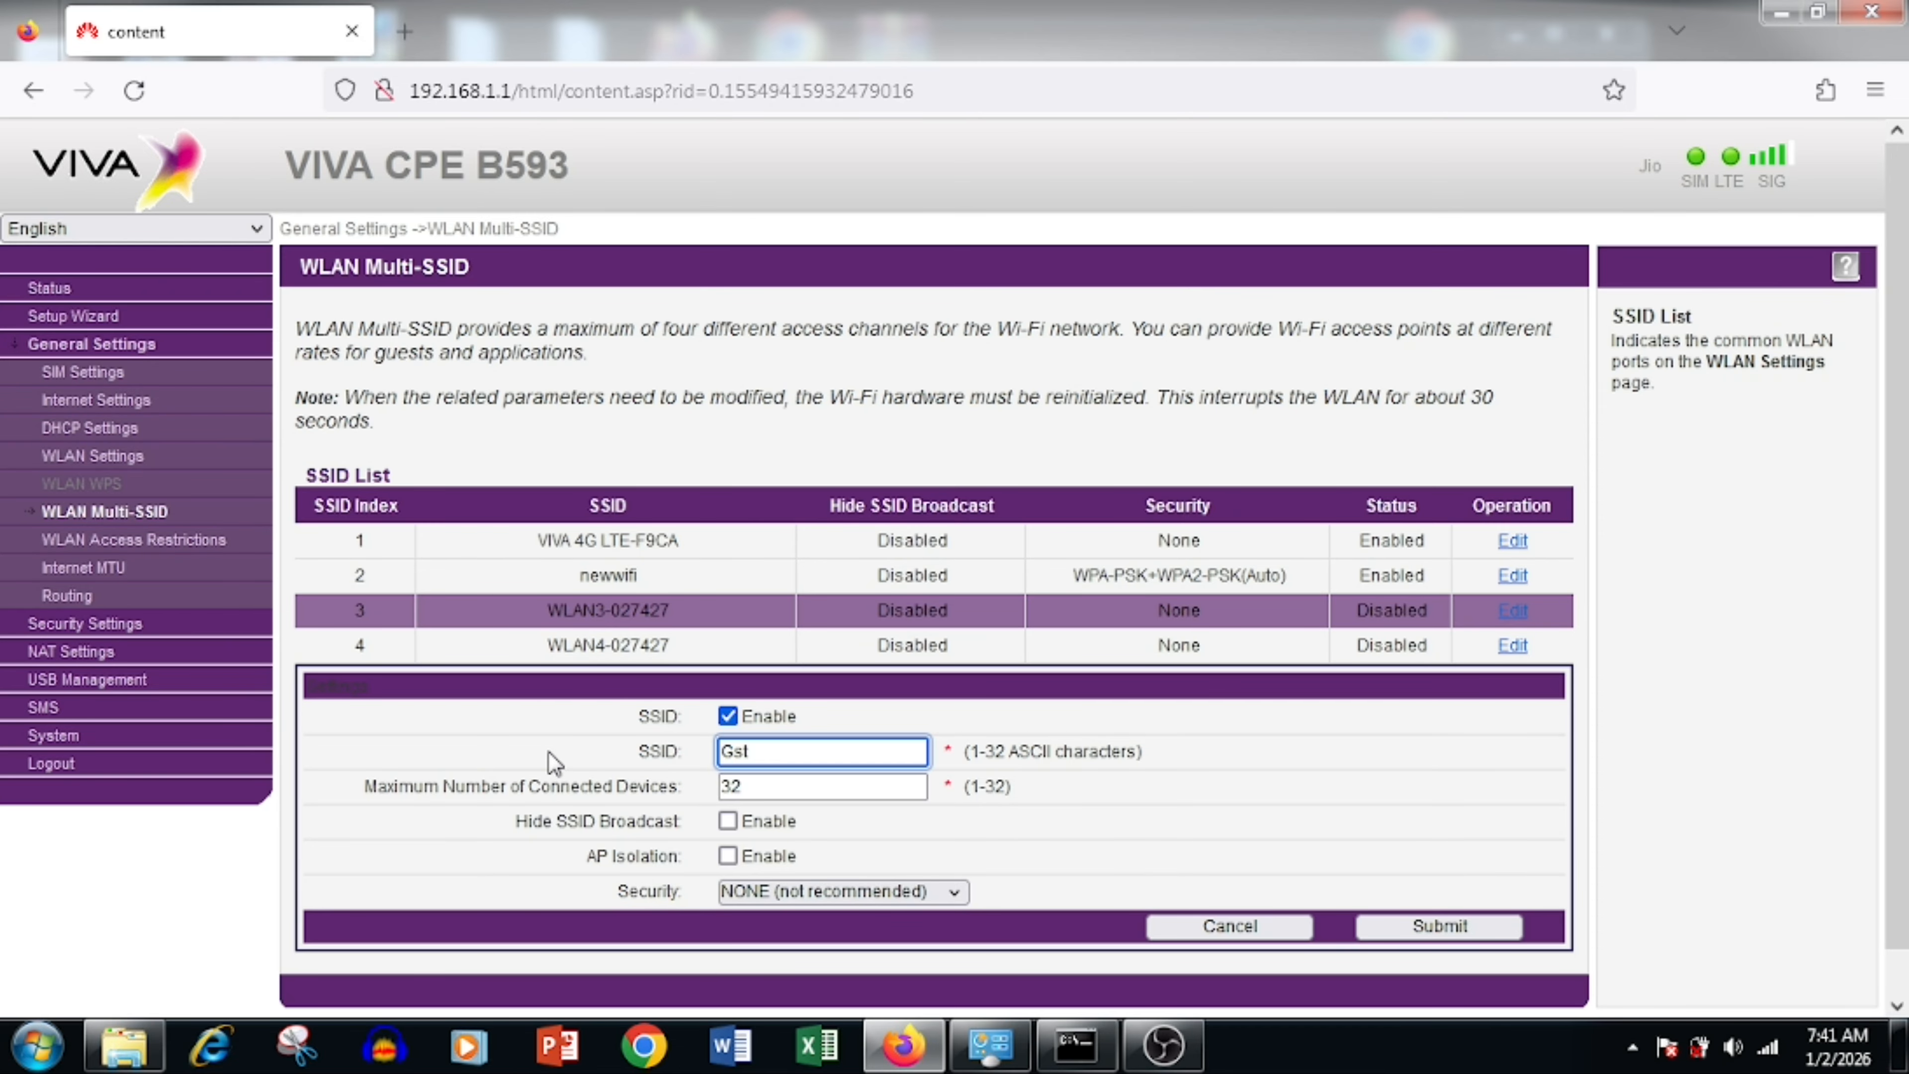
Step: Turn on AP isolation and choose WPA-PSK+WPA2-PSK, leaving the SSID unsaved for Firewall General settings
{"action": "scroll", "coordinate": [559, 753], "scroll_direction": "down", "scroll_amount": 1}
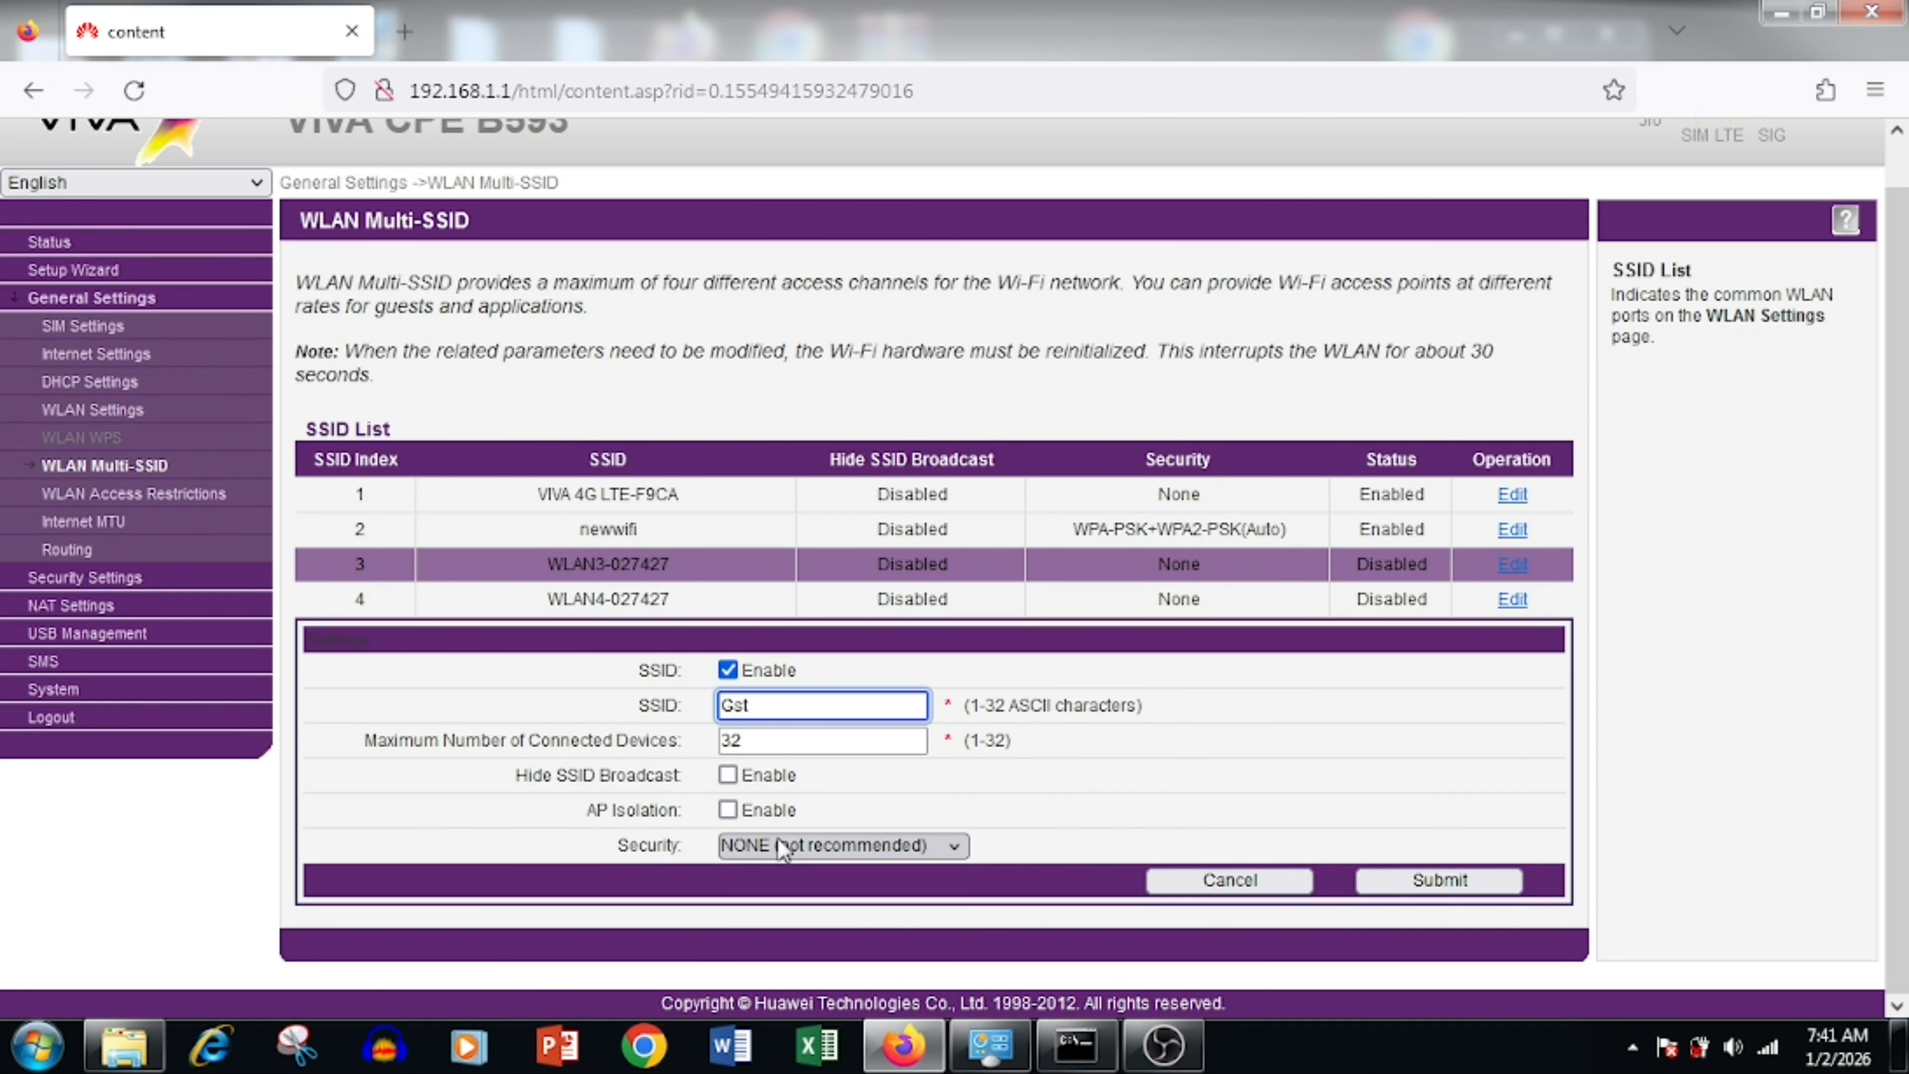
{"action": "left_click_drag", "start_coordinate": [596, 810], "coordinate": [712, 810]}
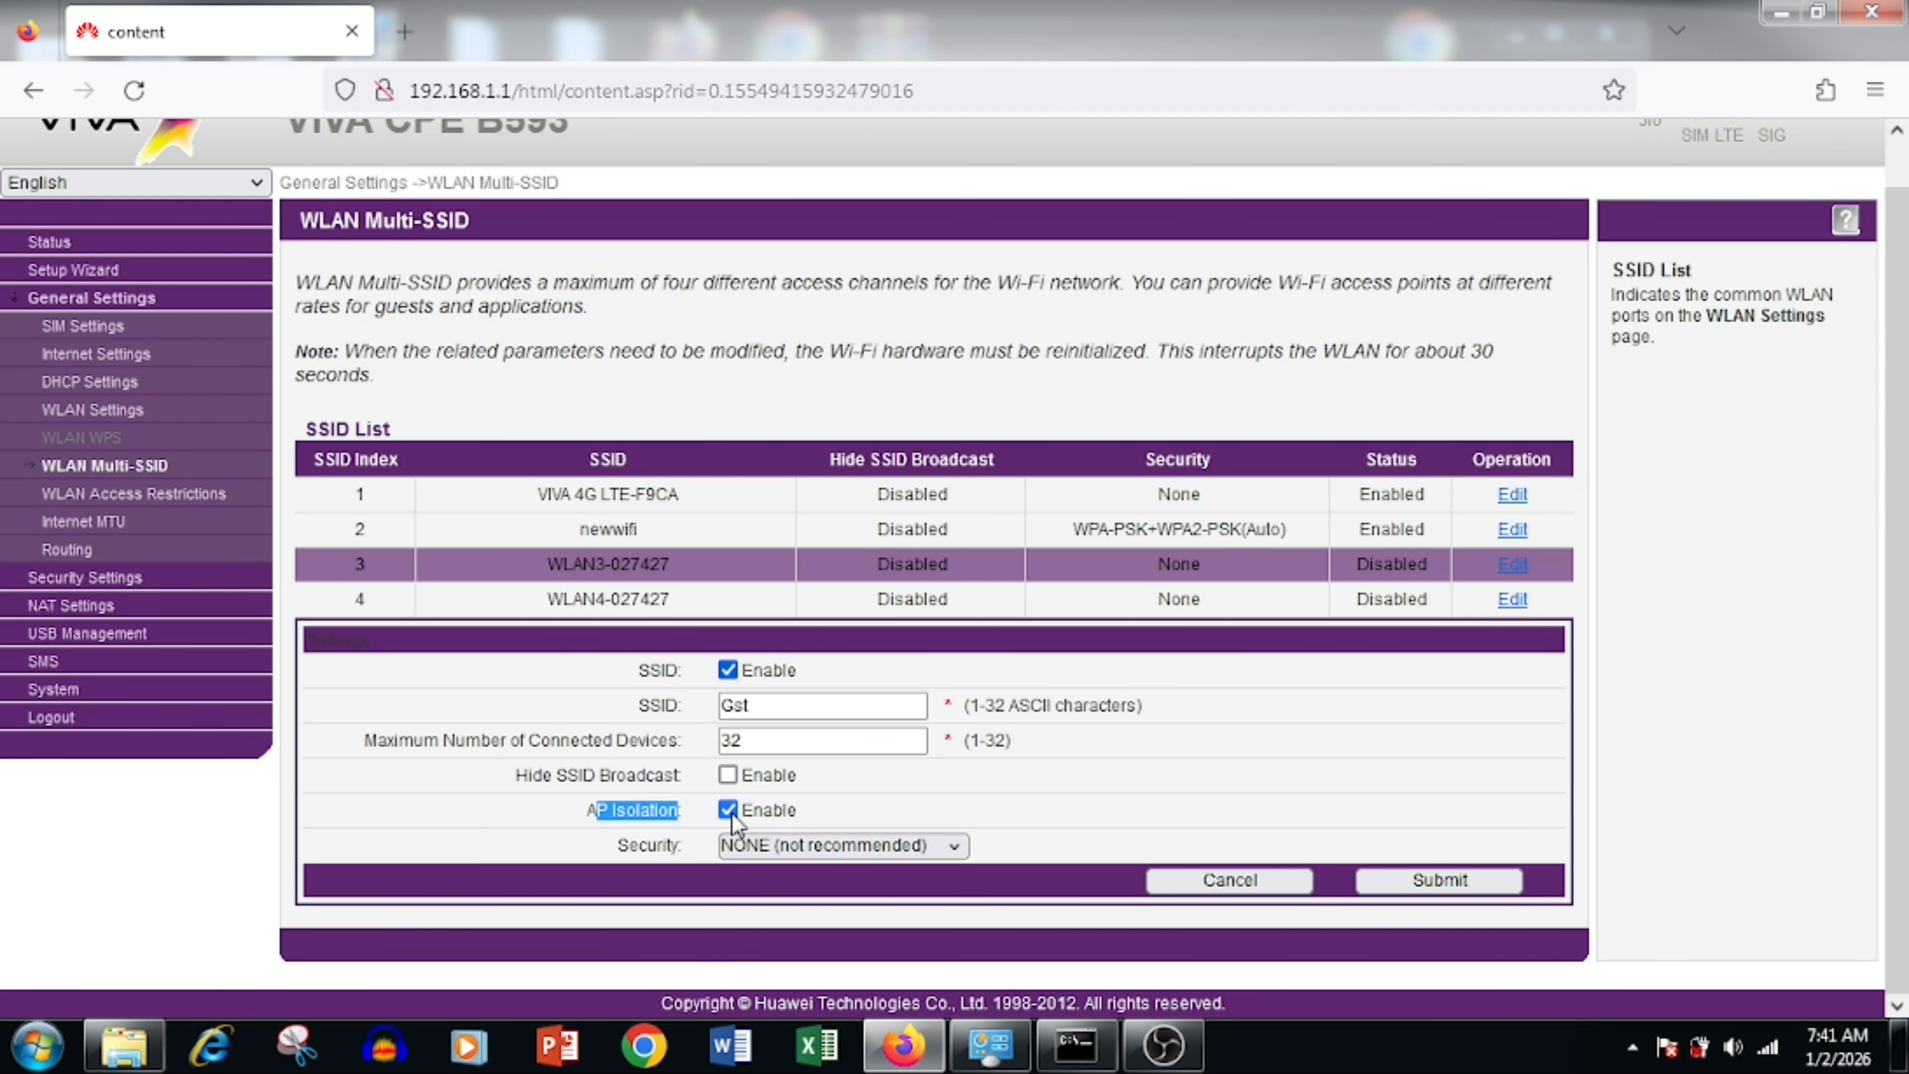
{"action": "left_click", "coordinate": [755, 846]}
{"action": "left_click", "coordinate": [836, 805]}
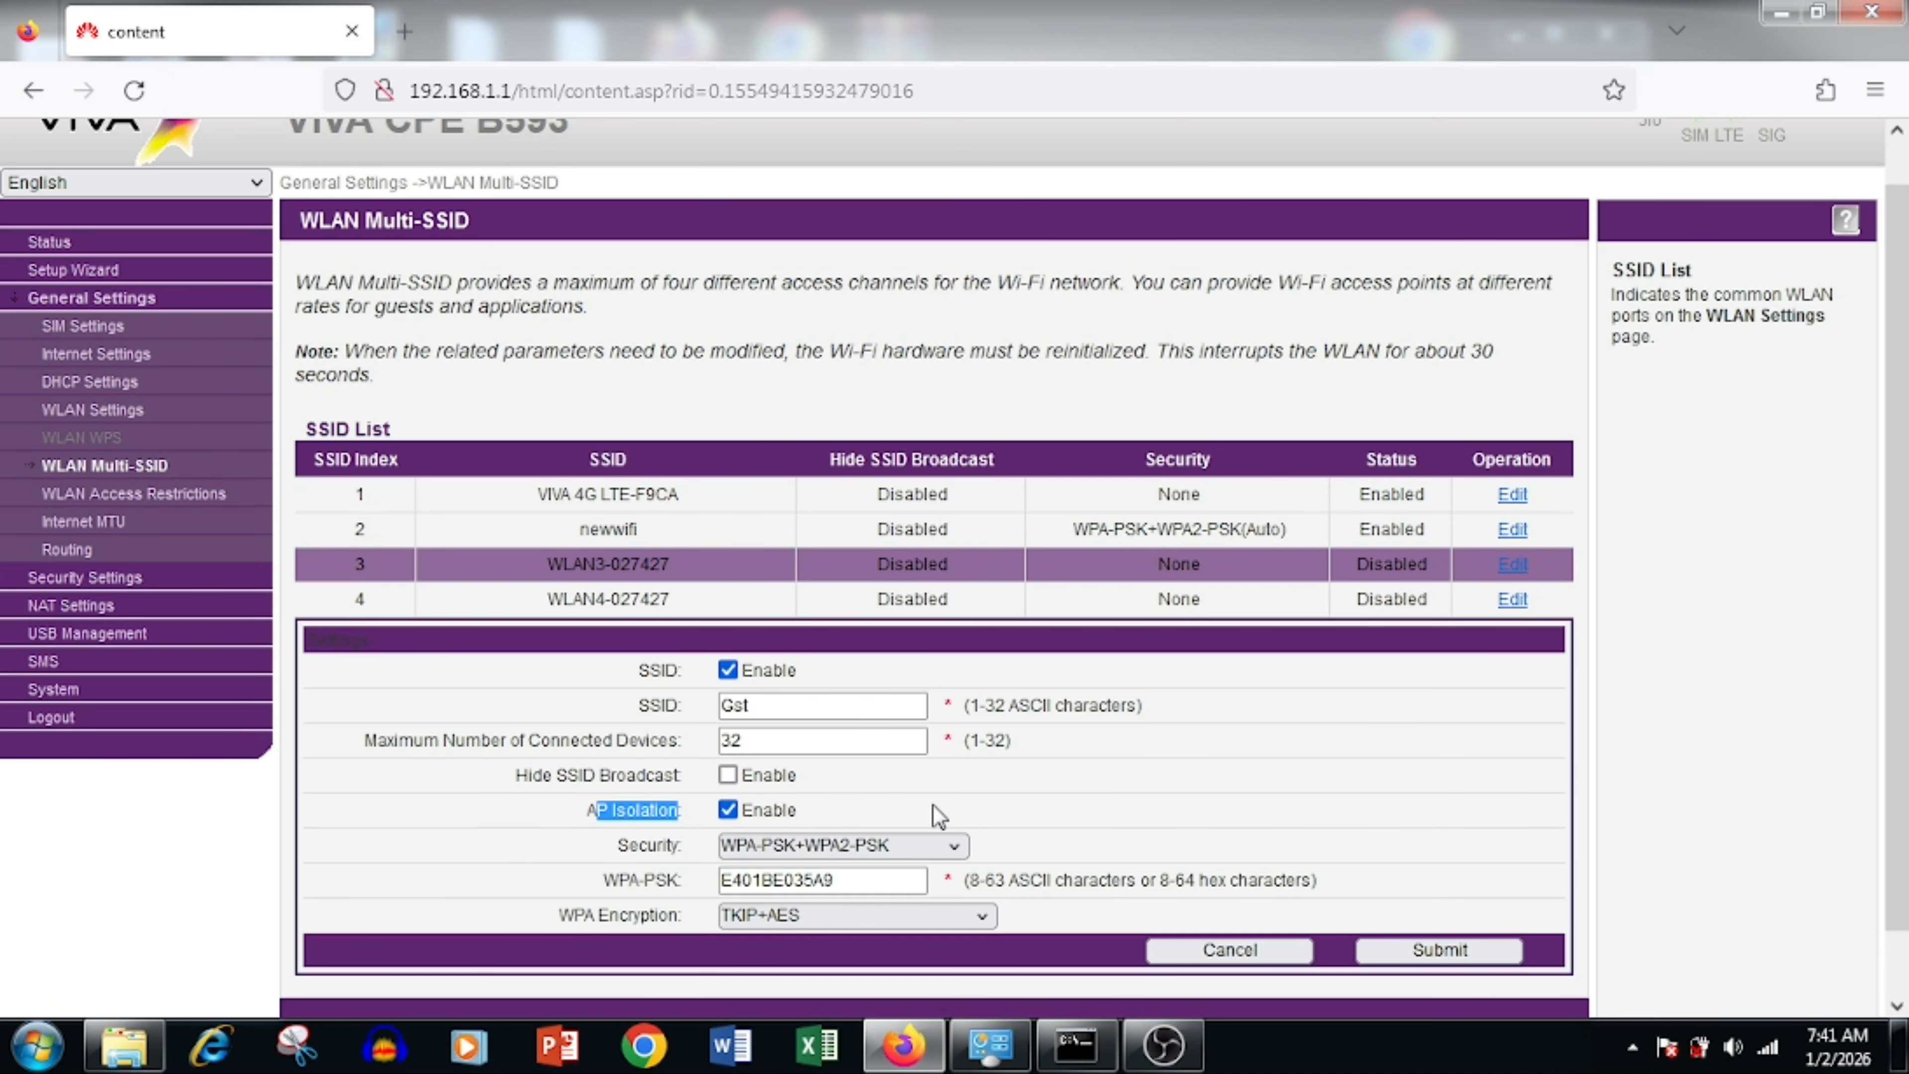
{"action": "scroll", "coordinate": [864, 842], "scroll_direction": "down", "scroll_amount": 1}
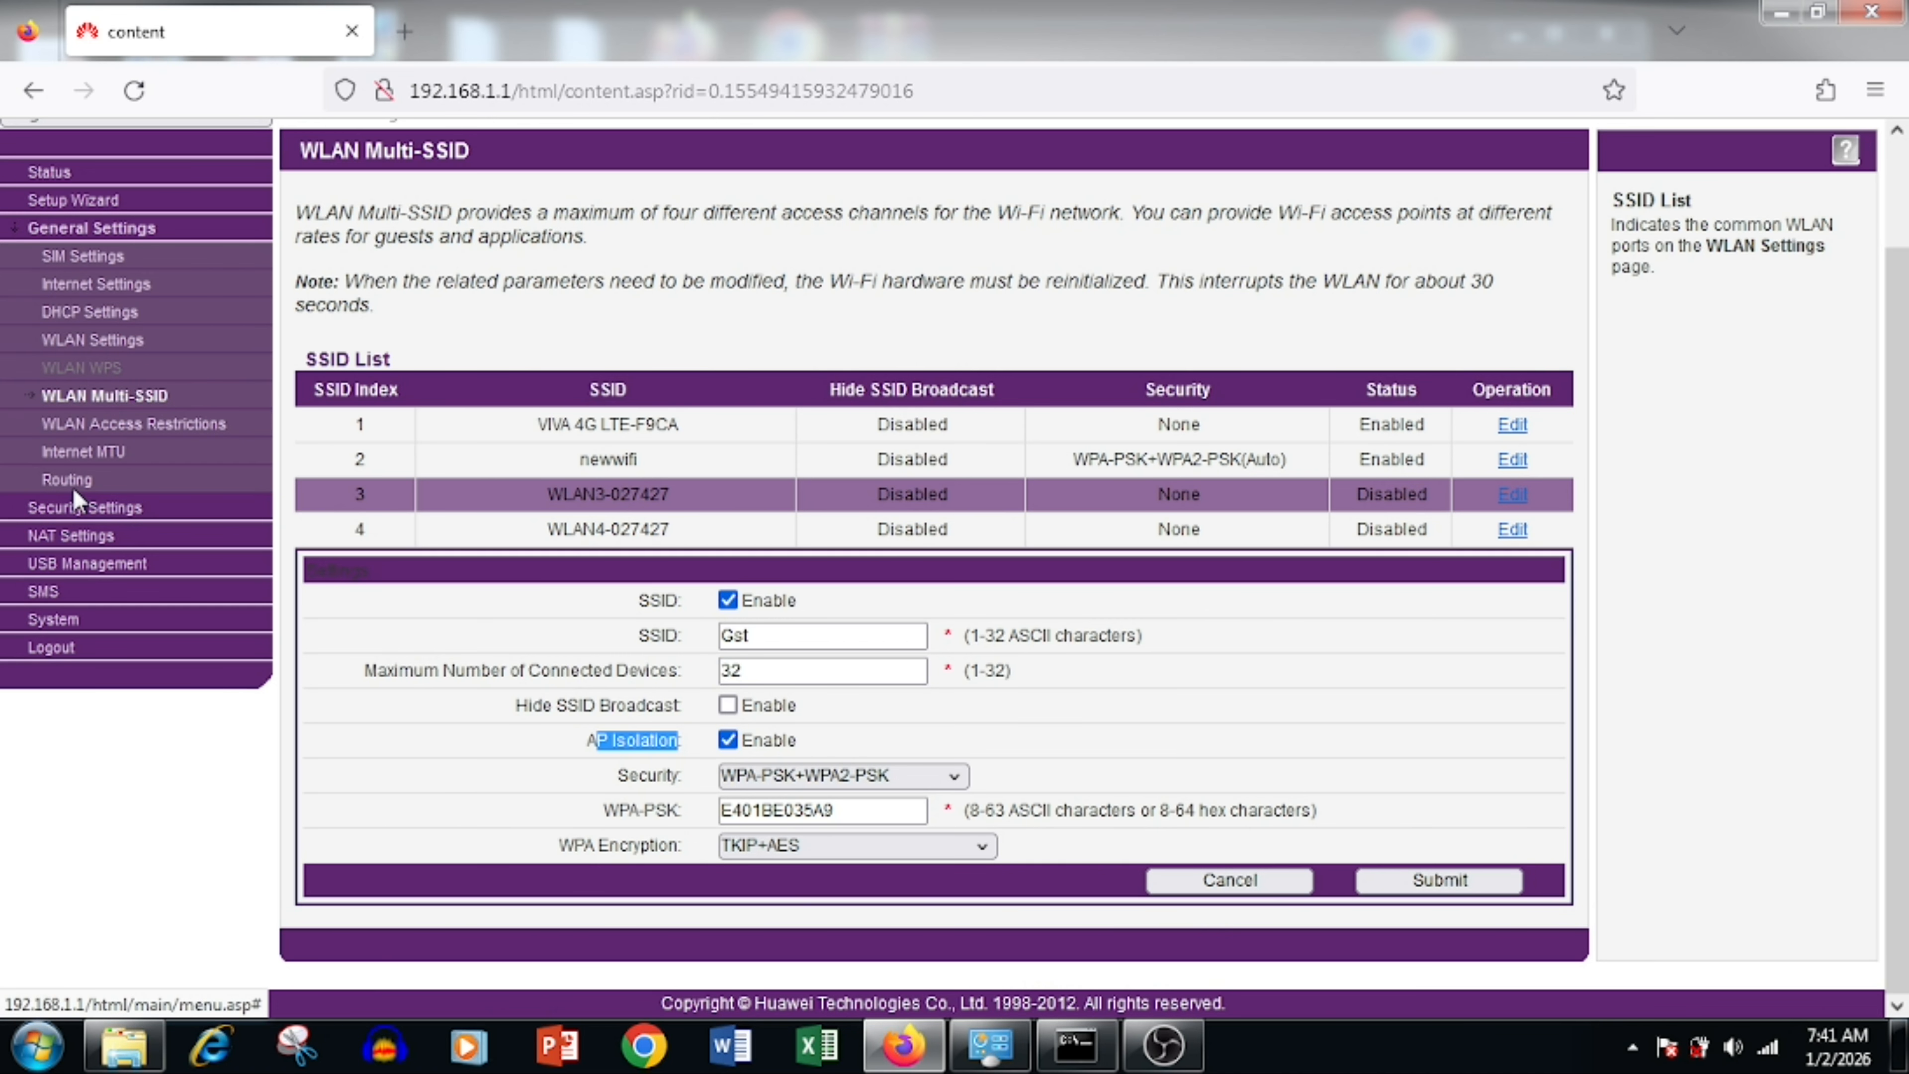
{"action": "left_click", "coordinate": [94, 508]}
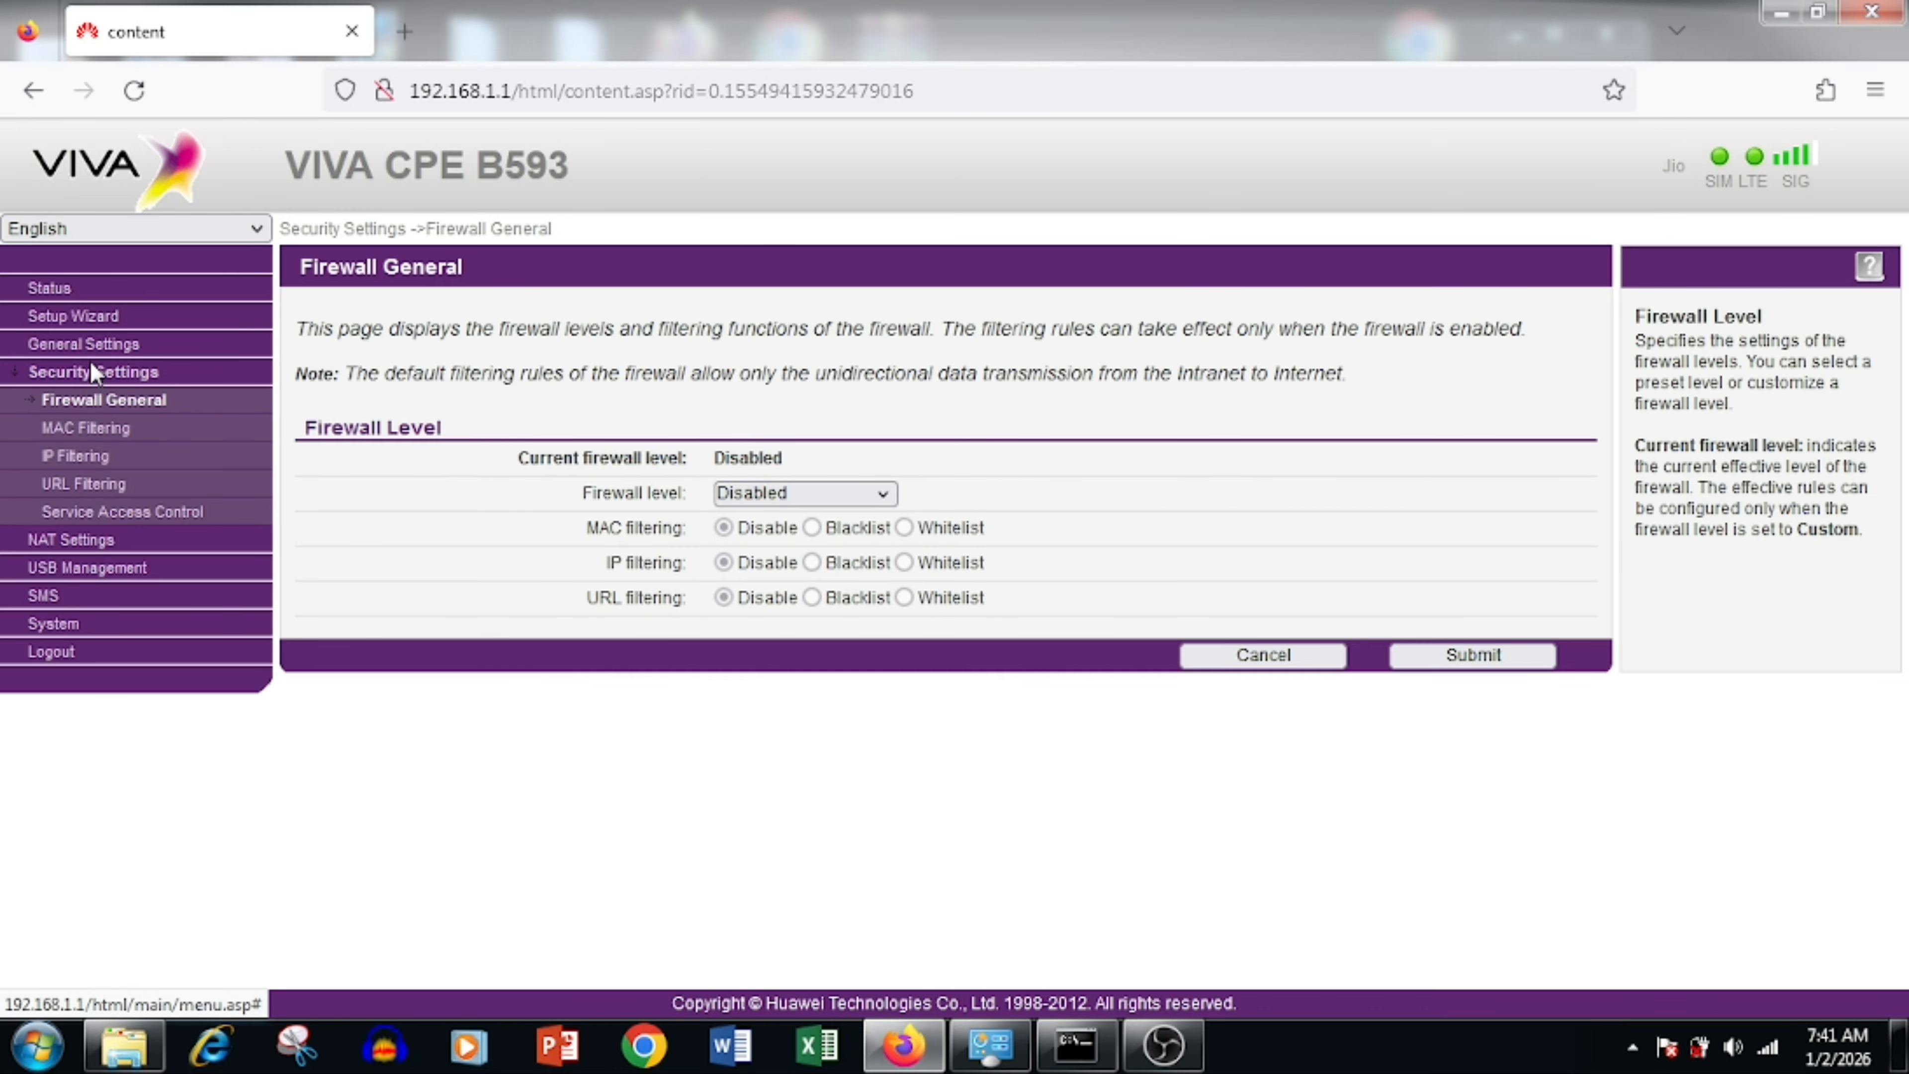
Step: Go to the System section's admin Password Change form
{"action": "left_click", "coordinate": [86, 345]}
{"action": "left_click", "coordinate": [90, 515]}
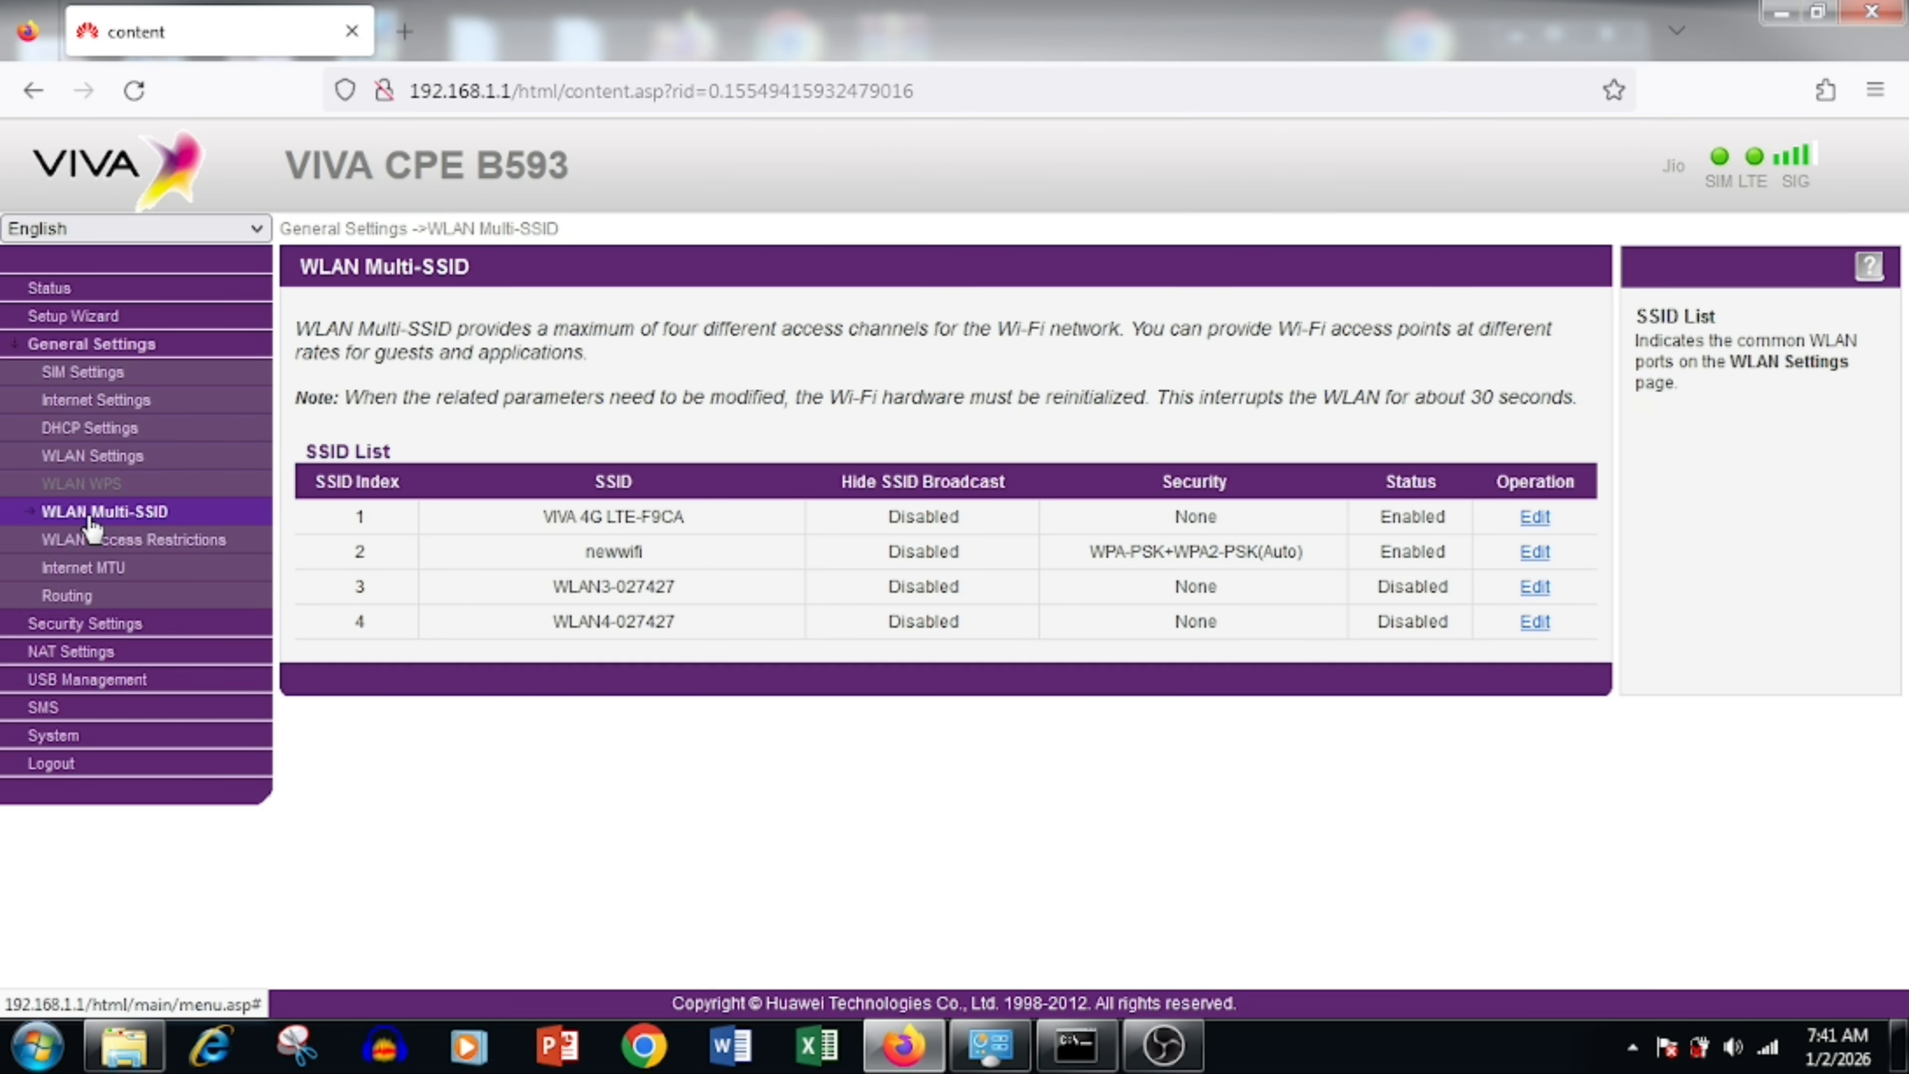
{"action": "left_click", "coordinate": [52, 734]}
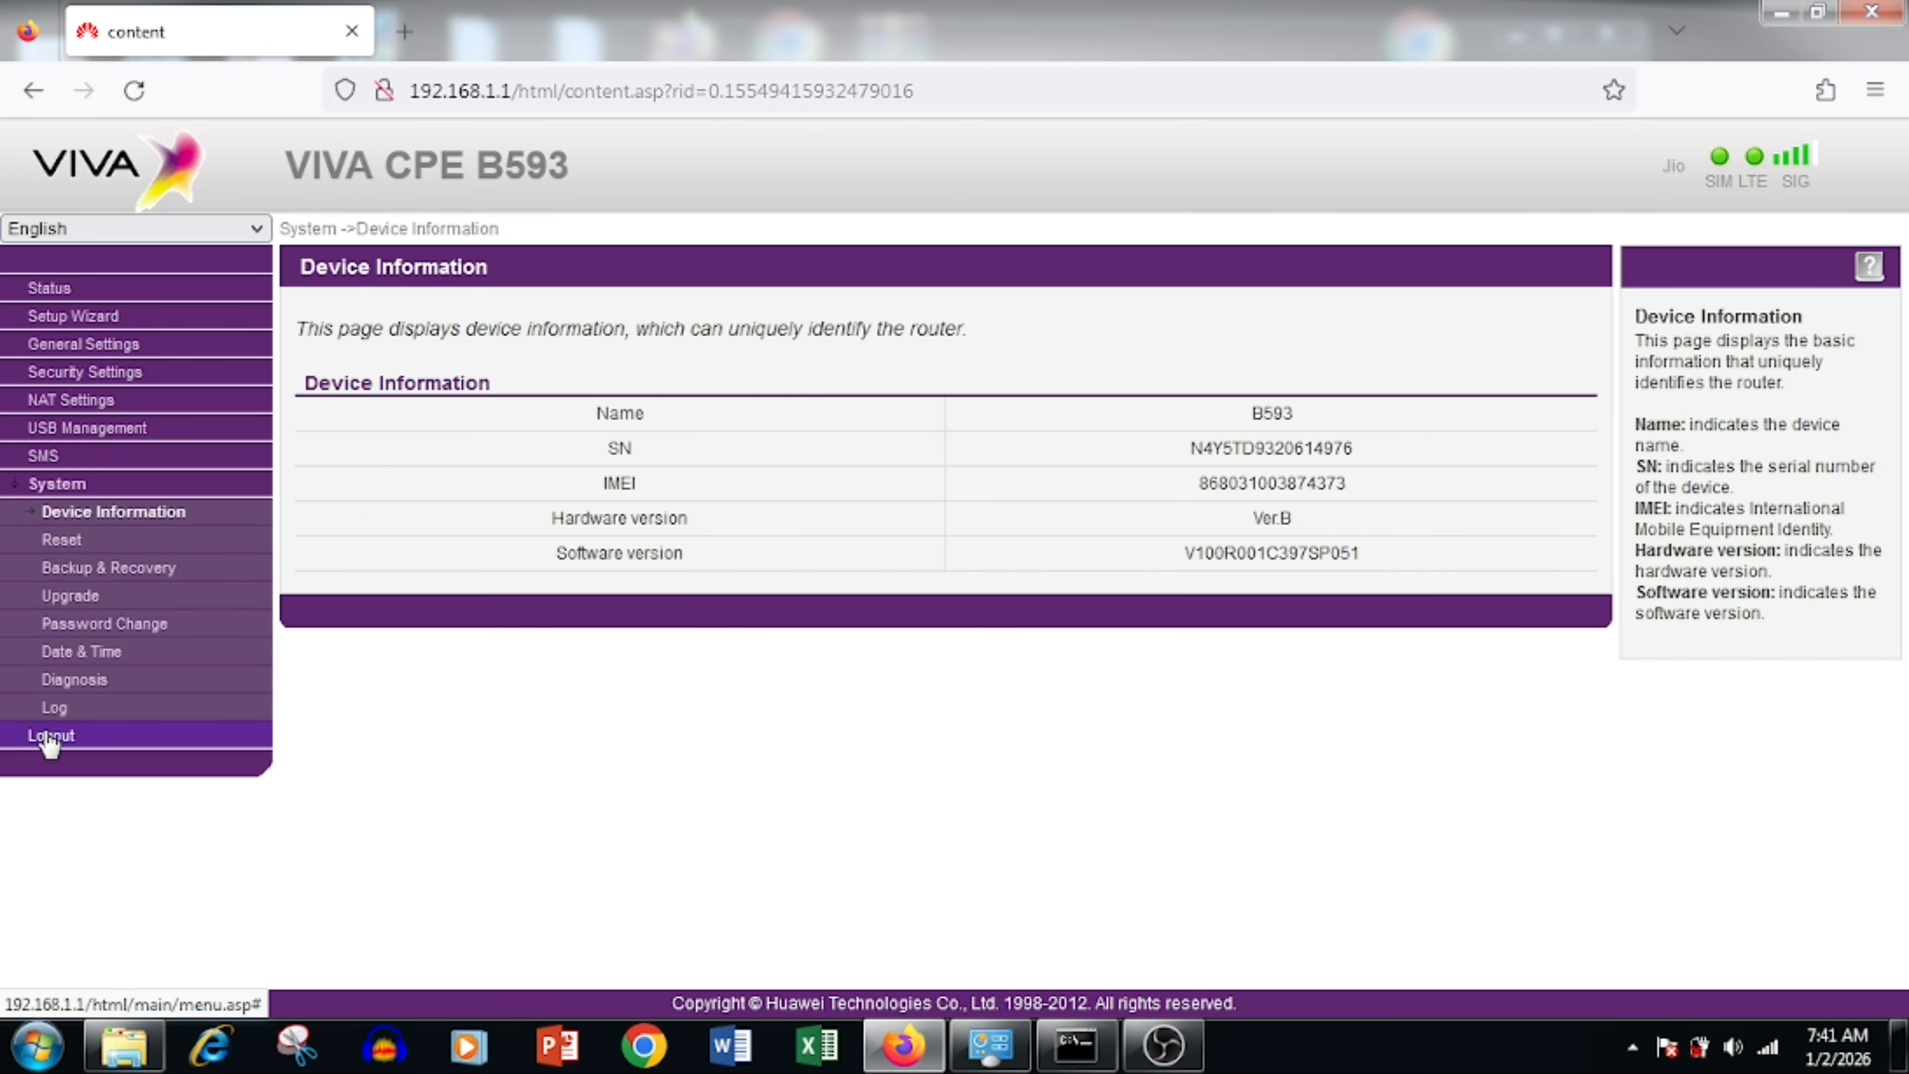
{"action": "left_click", "coordinate": [113, 623]}
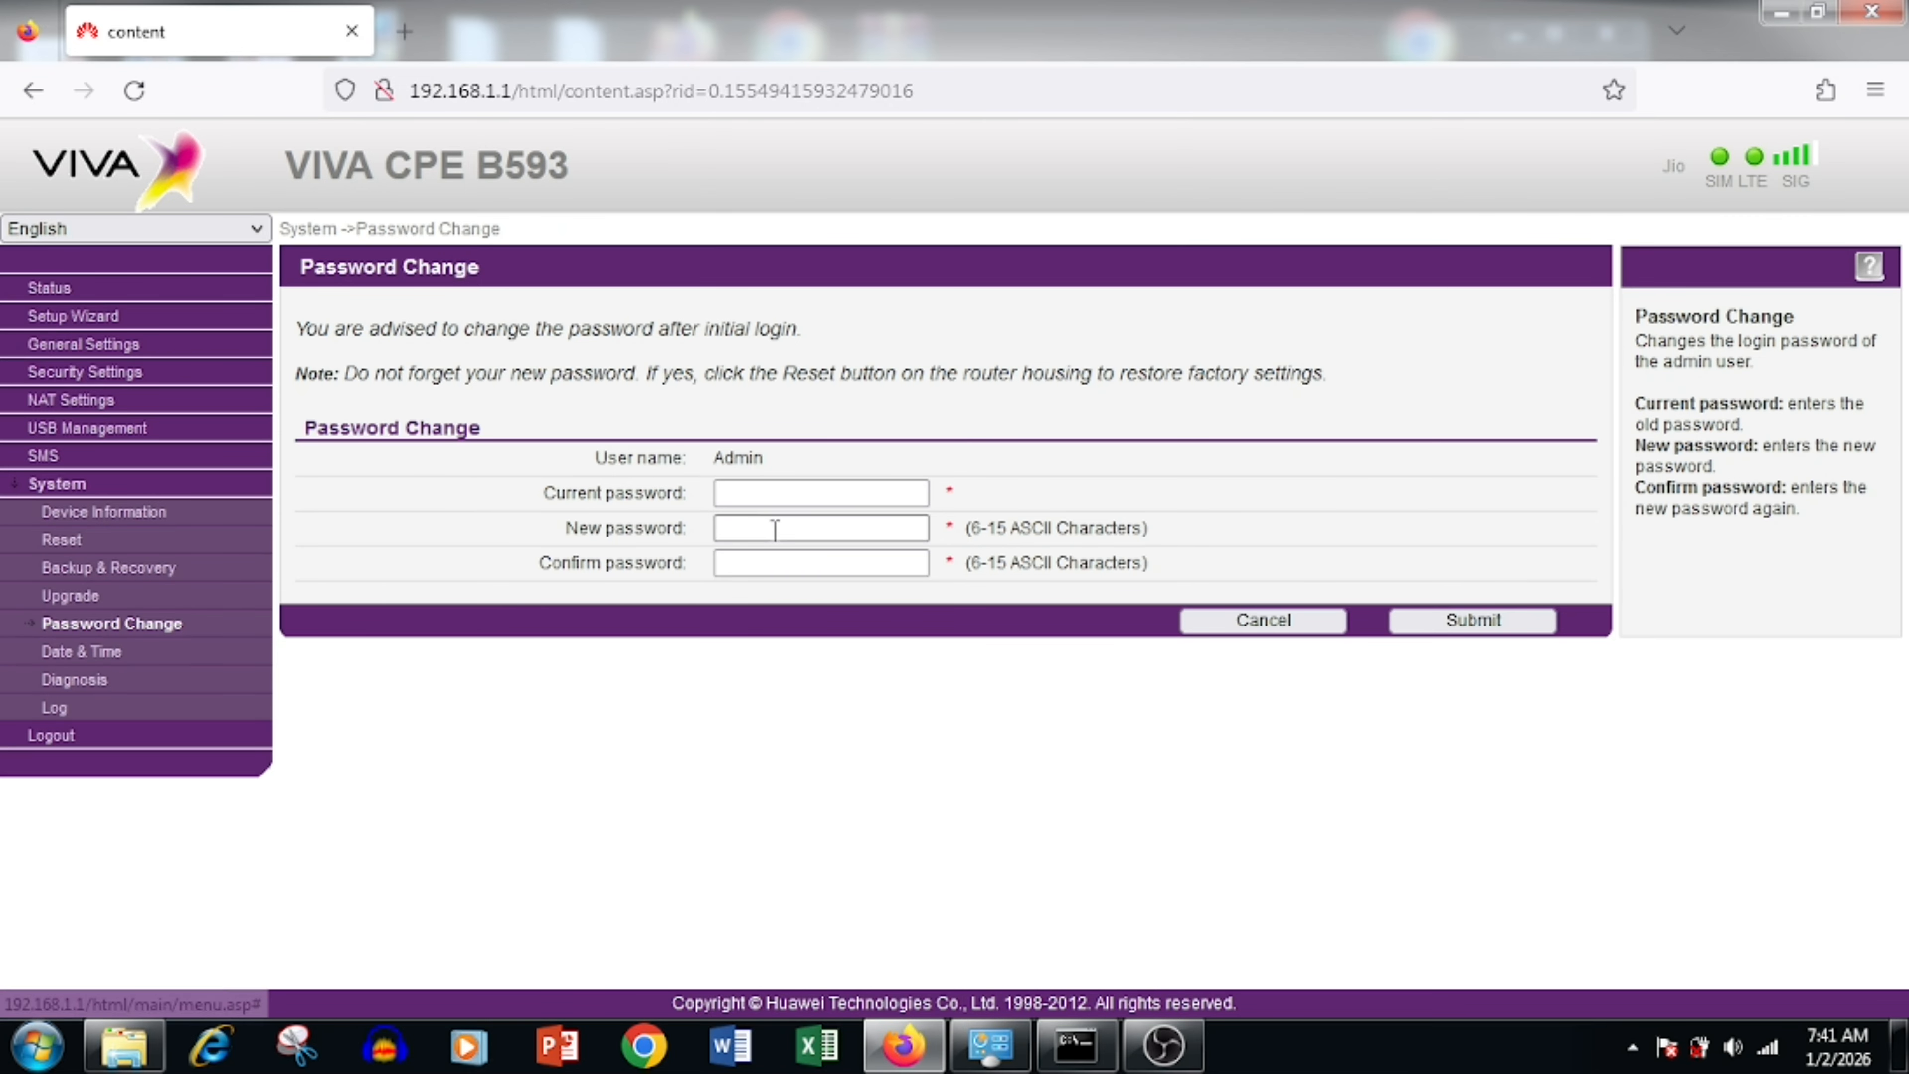
Step: Enter the current admin password, then the new password in both New and Confirm password fields
{"action": "left_click", "coordinate": [763, 495]}
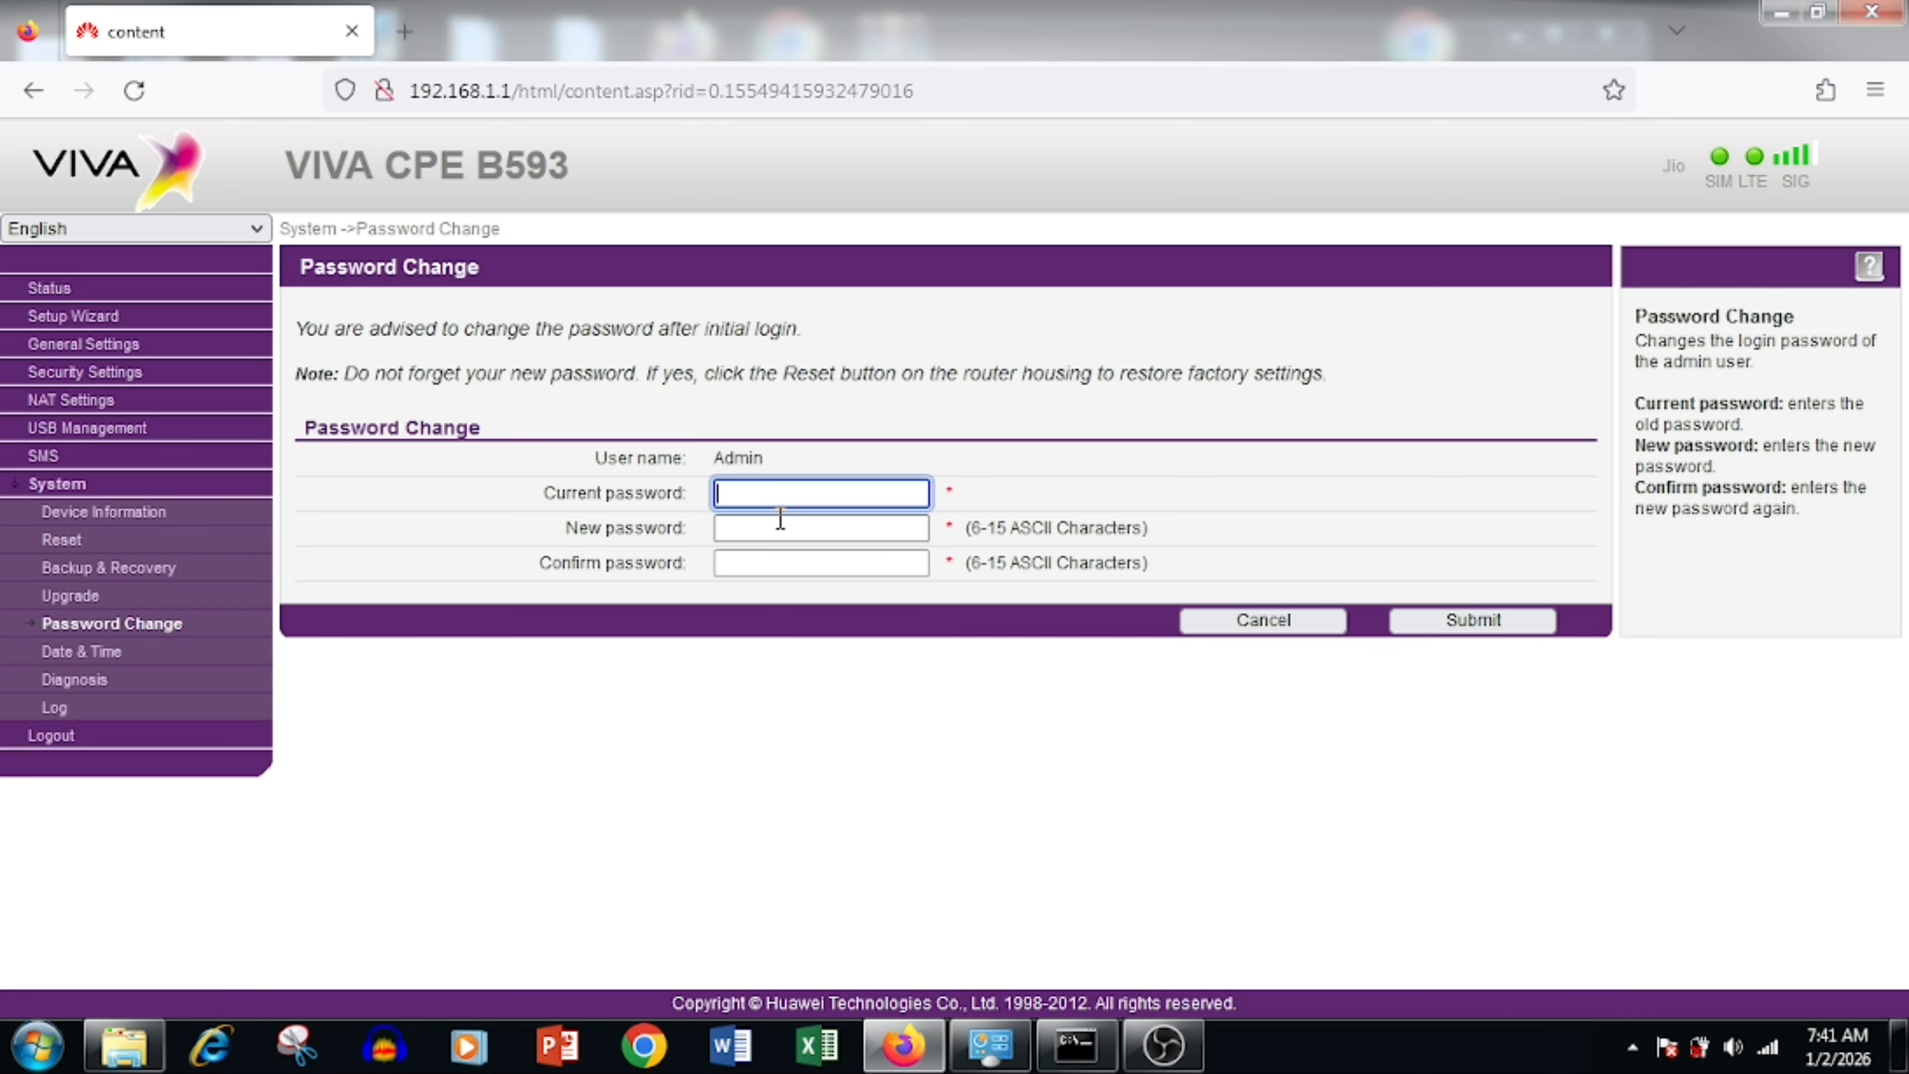
{"action": "left_click", "coordinate": [746, 534]}
{"action": "left_click", "coordinate": [742, 495]}
{"action": "type", "text": "admin"}
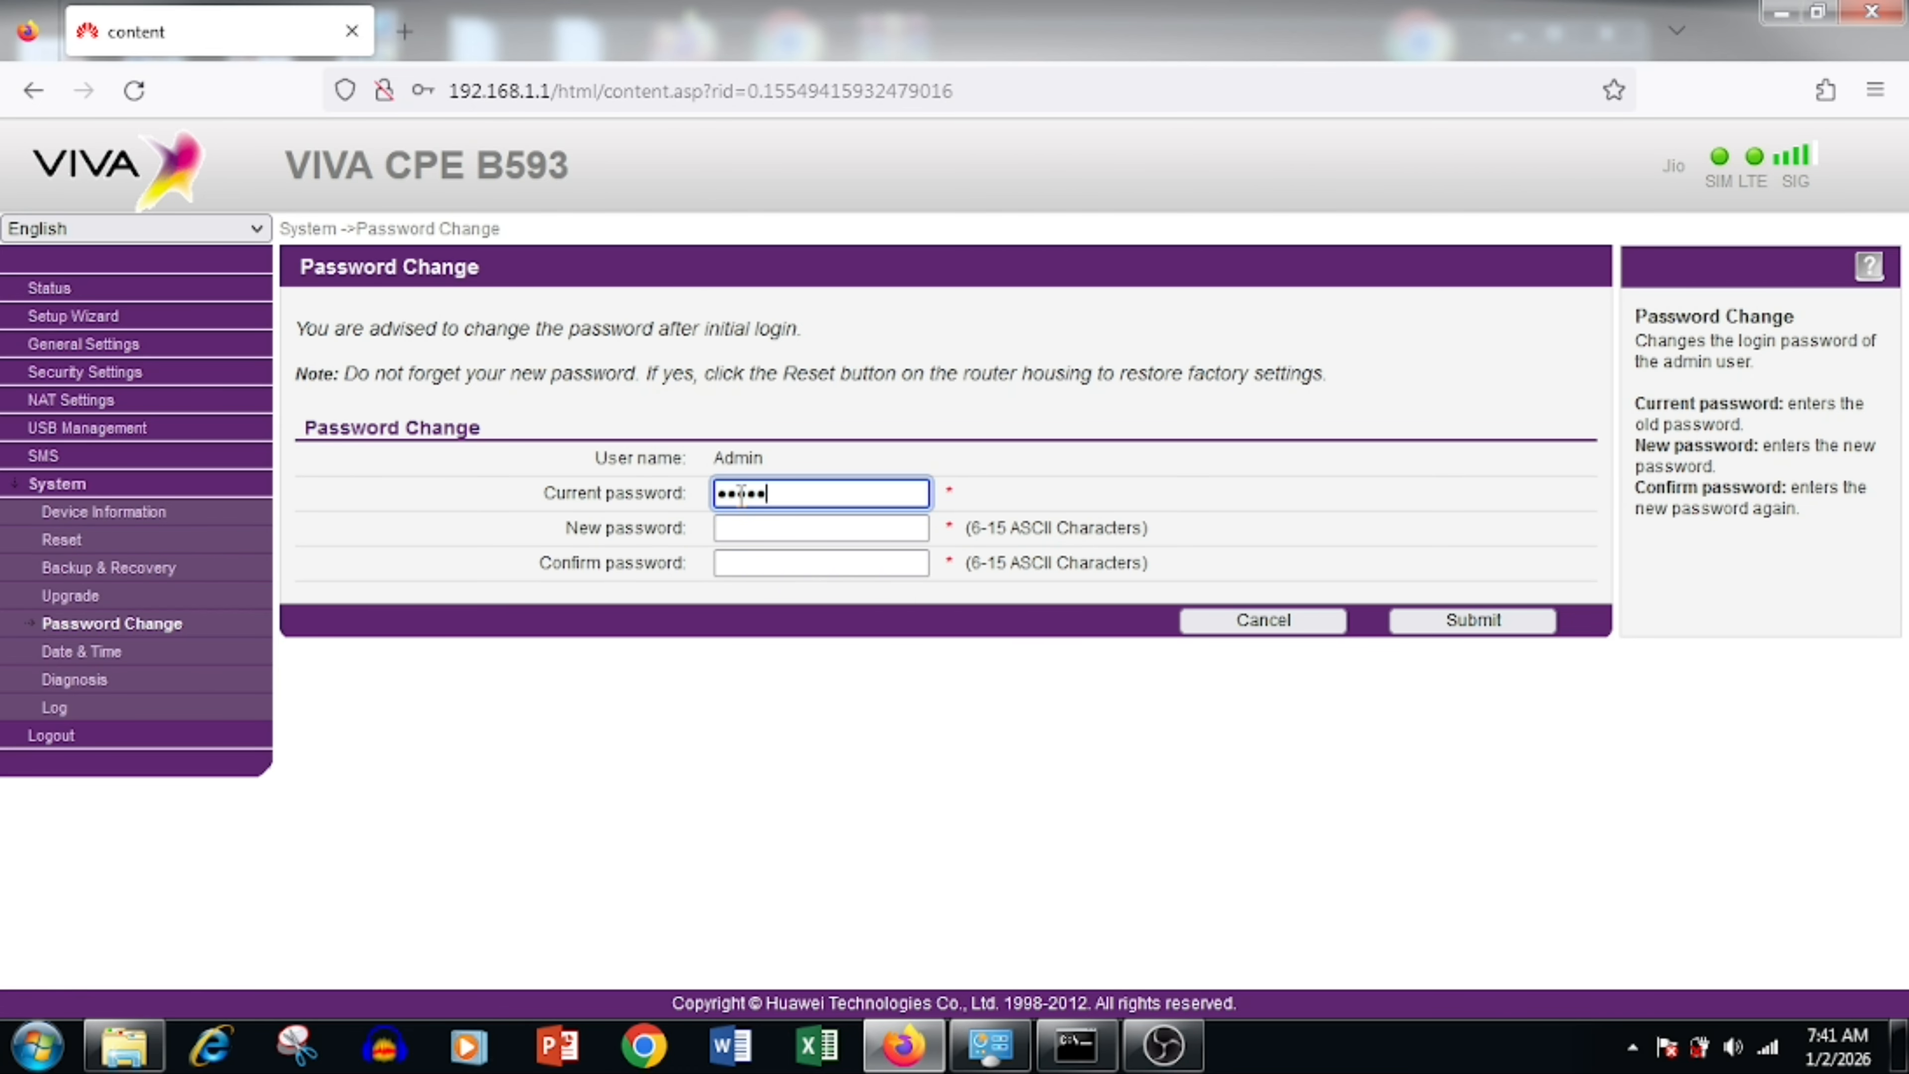
{"action": "key", "text": "Tab"}
{"action": "type", "text": "•••••••••••"}
{"action": "key", "text": "Tab"}
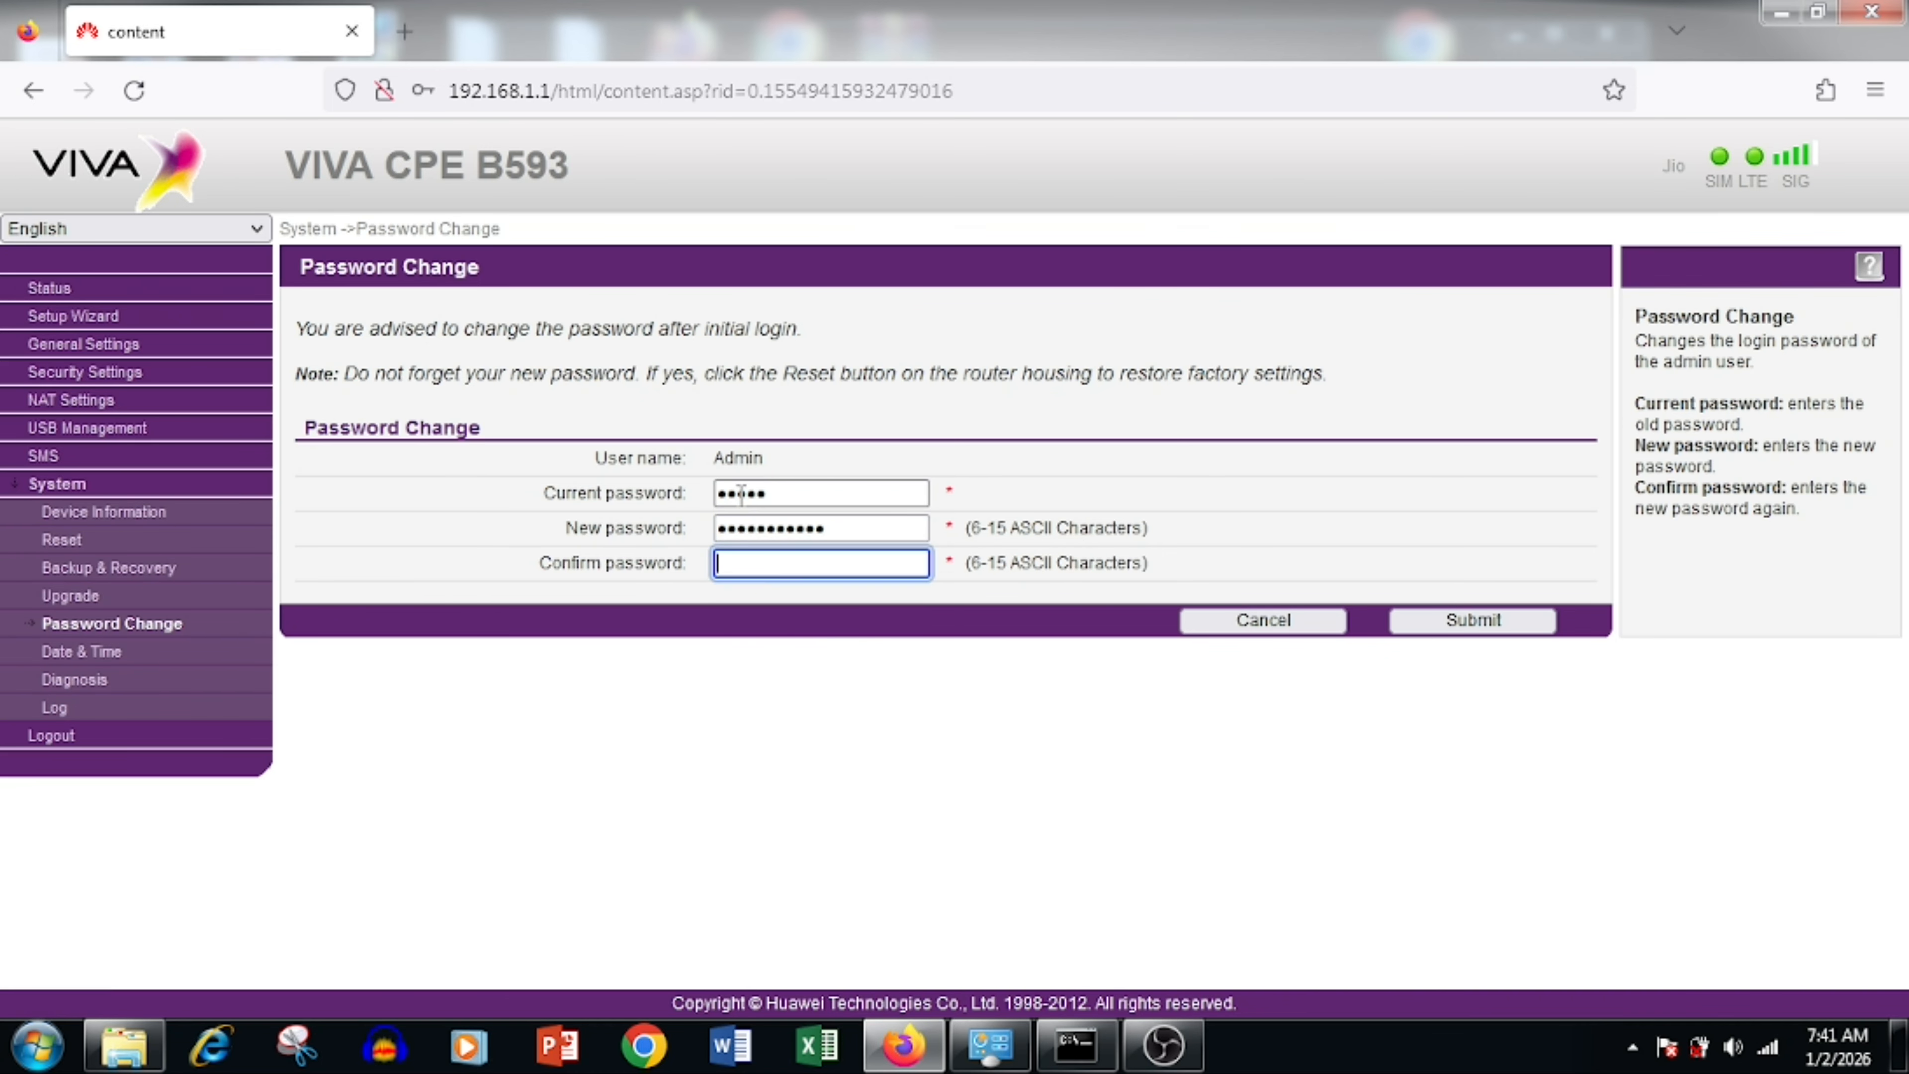
{"action": "type", "text": "•••••••••••"}
{"action": "key", "text": "ctrl+a"}
{"action": "type", "text": "•••••••••••"}
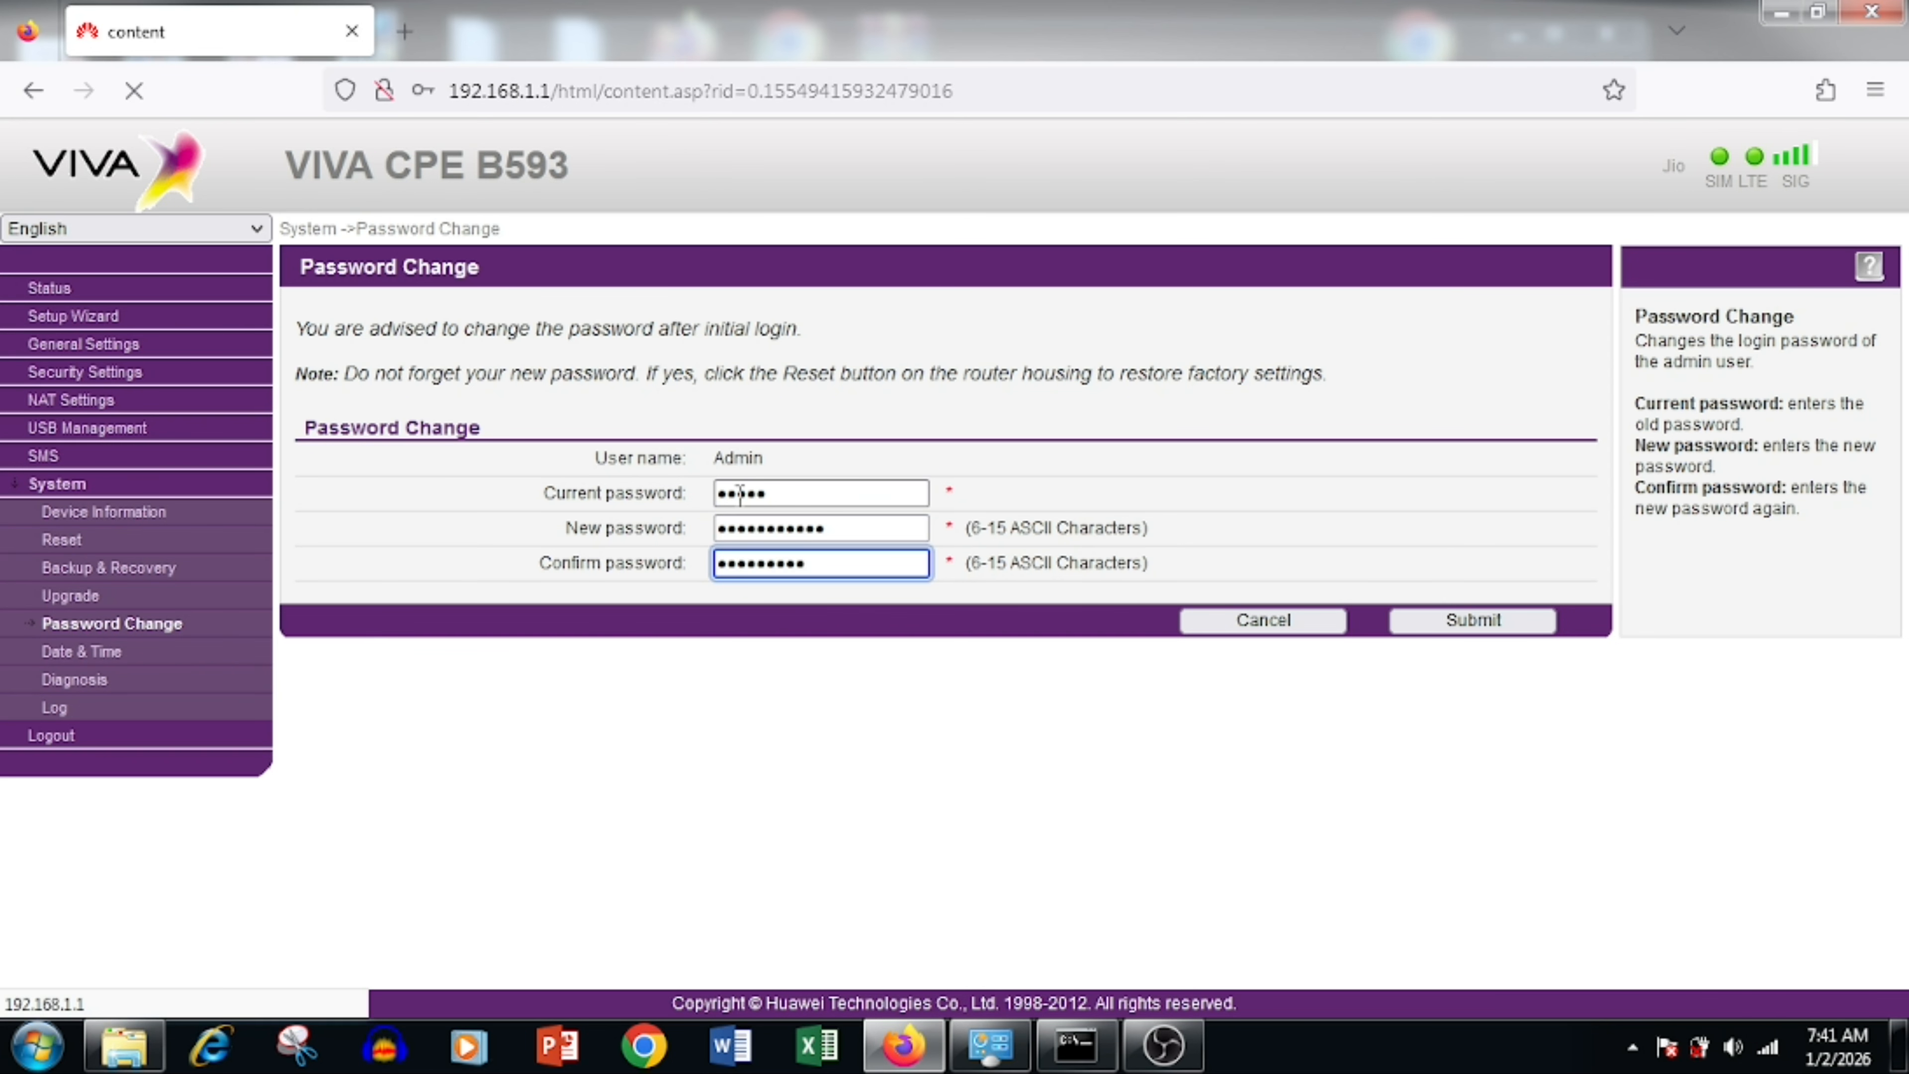